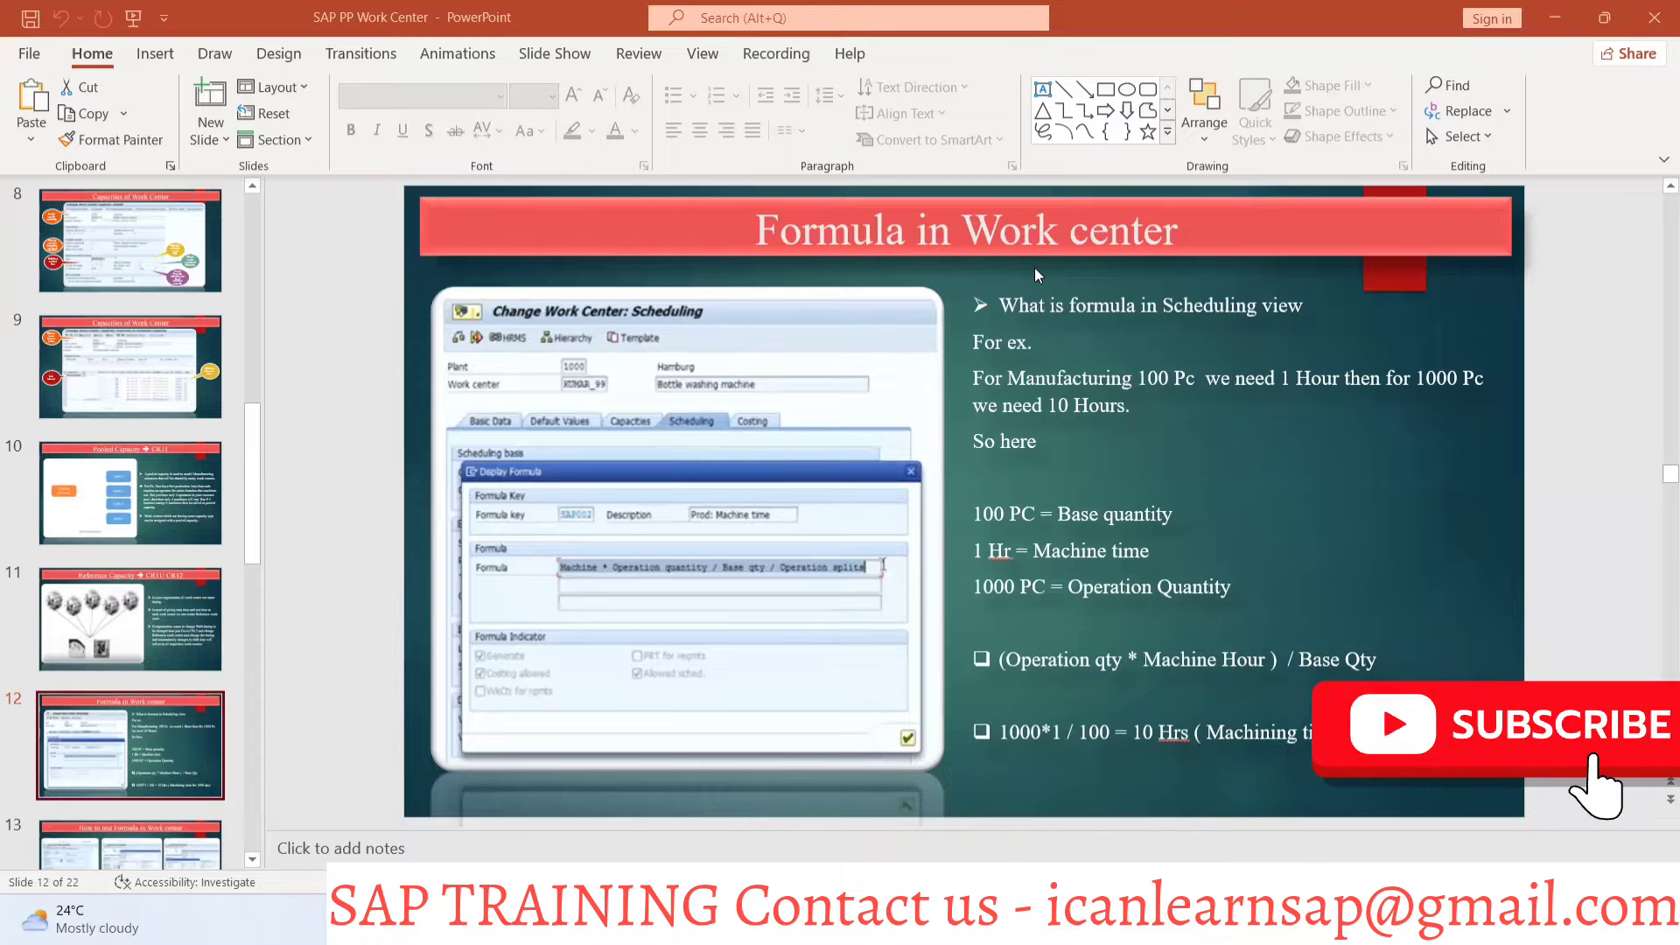
# Switch to SAP and save the capacity changes for work center PLS-MOLD in plant 1000
pyautogui.hotkey('alt', 'Tab')
pyautogui.hotkey('alt', 'Tab')
pyautogui.hotkey('alt', 'Tab')
pyautogui.hotkey('alt', 'Tab')
pyautogui.hotkey('alt', 'Tab')
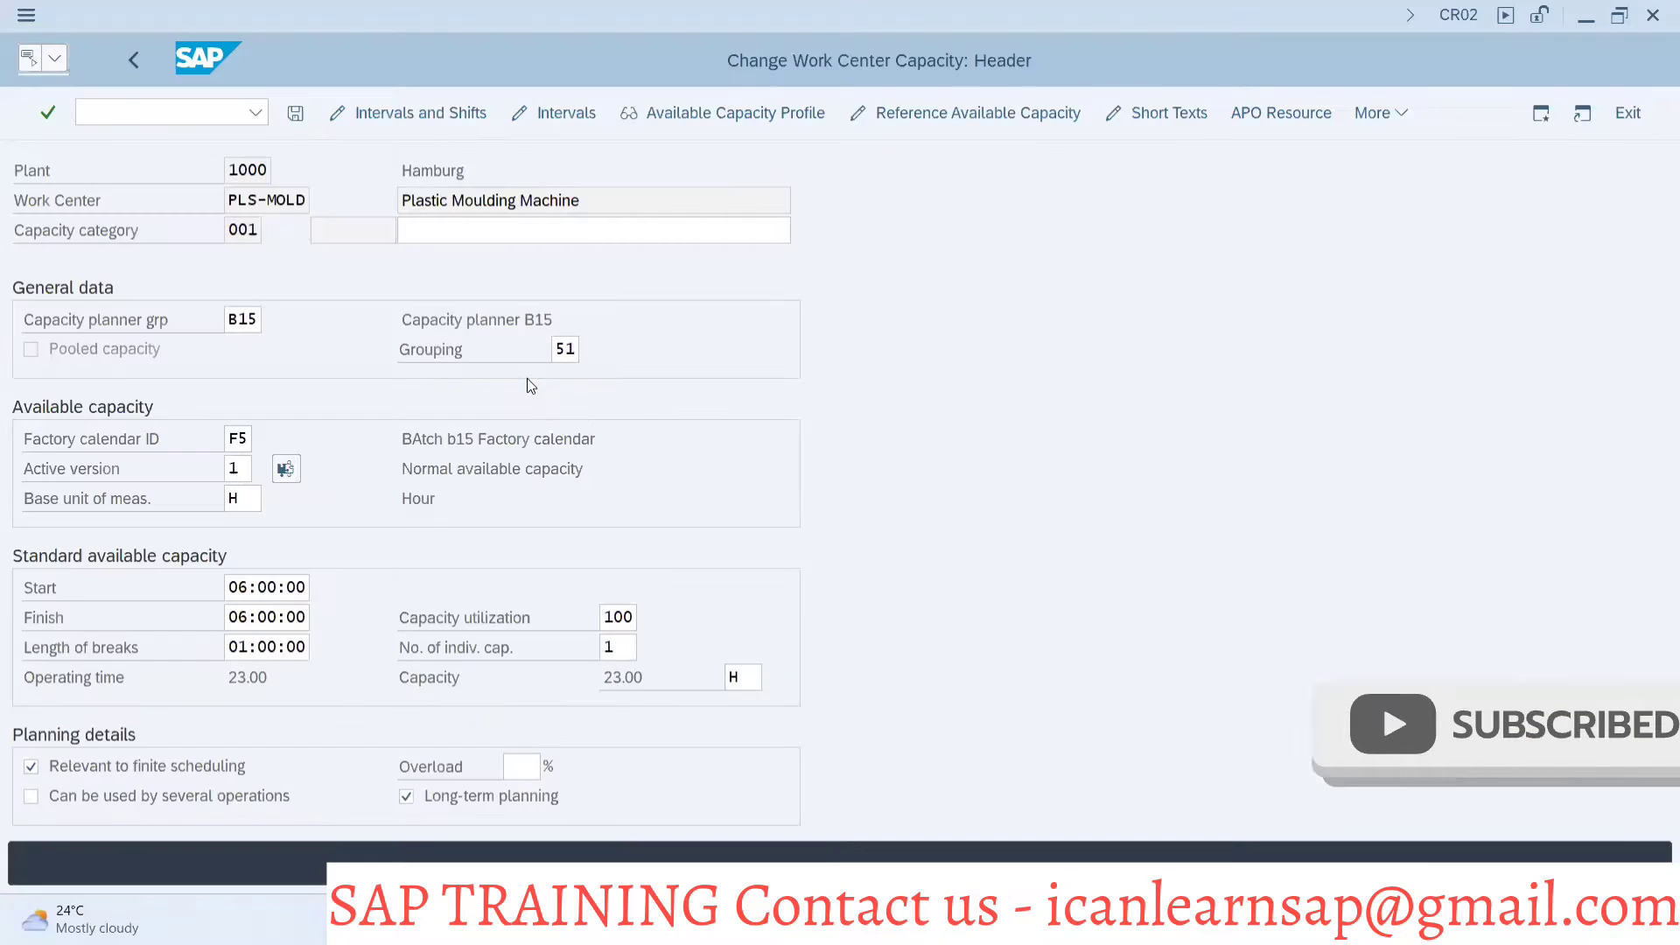
pyautogui.click(295, 111)
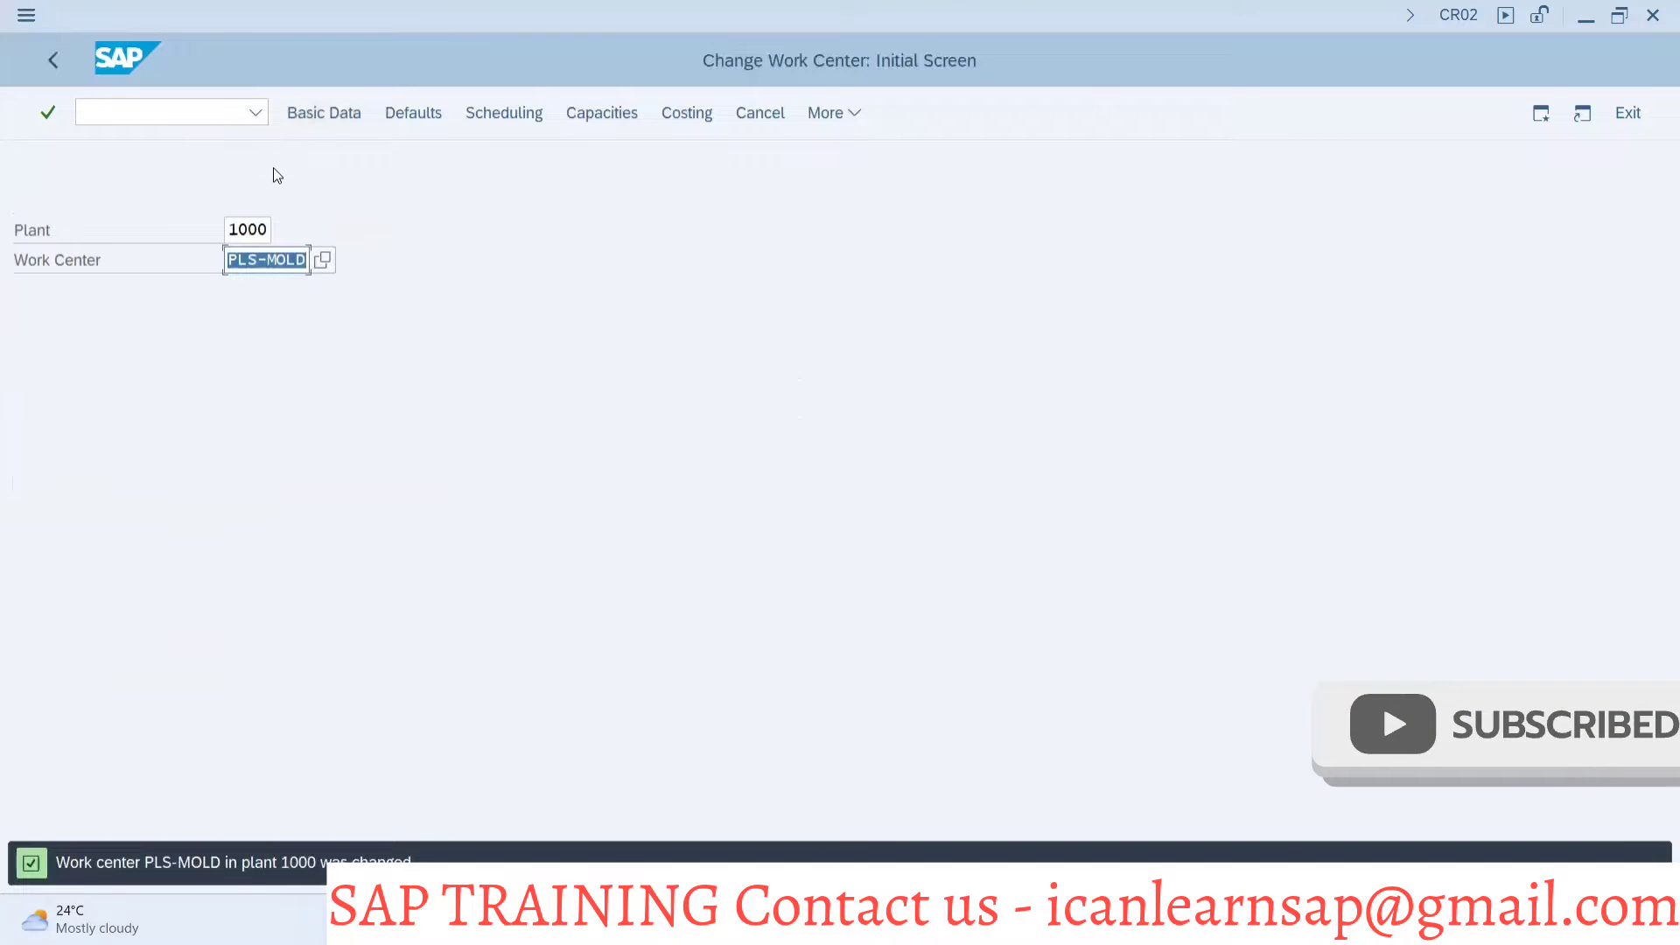
# Reopen work center PLS-MOLD and display the setup formula SAP005 of its machine capacity
pyautogui.press('Return')
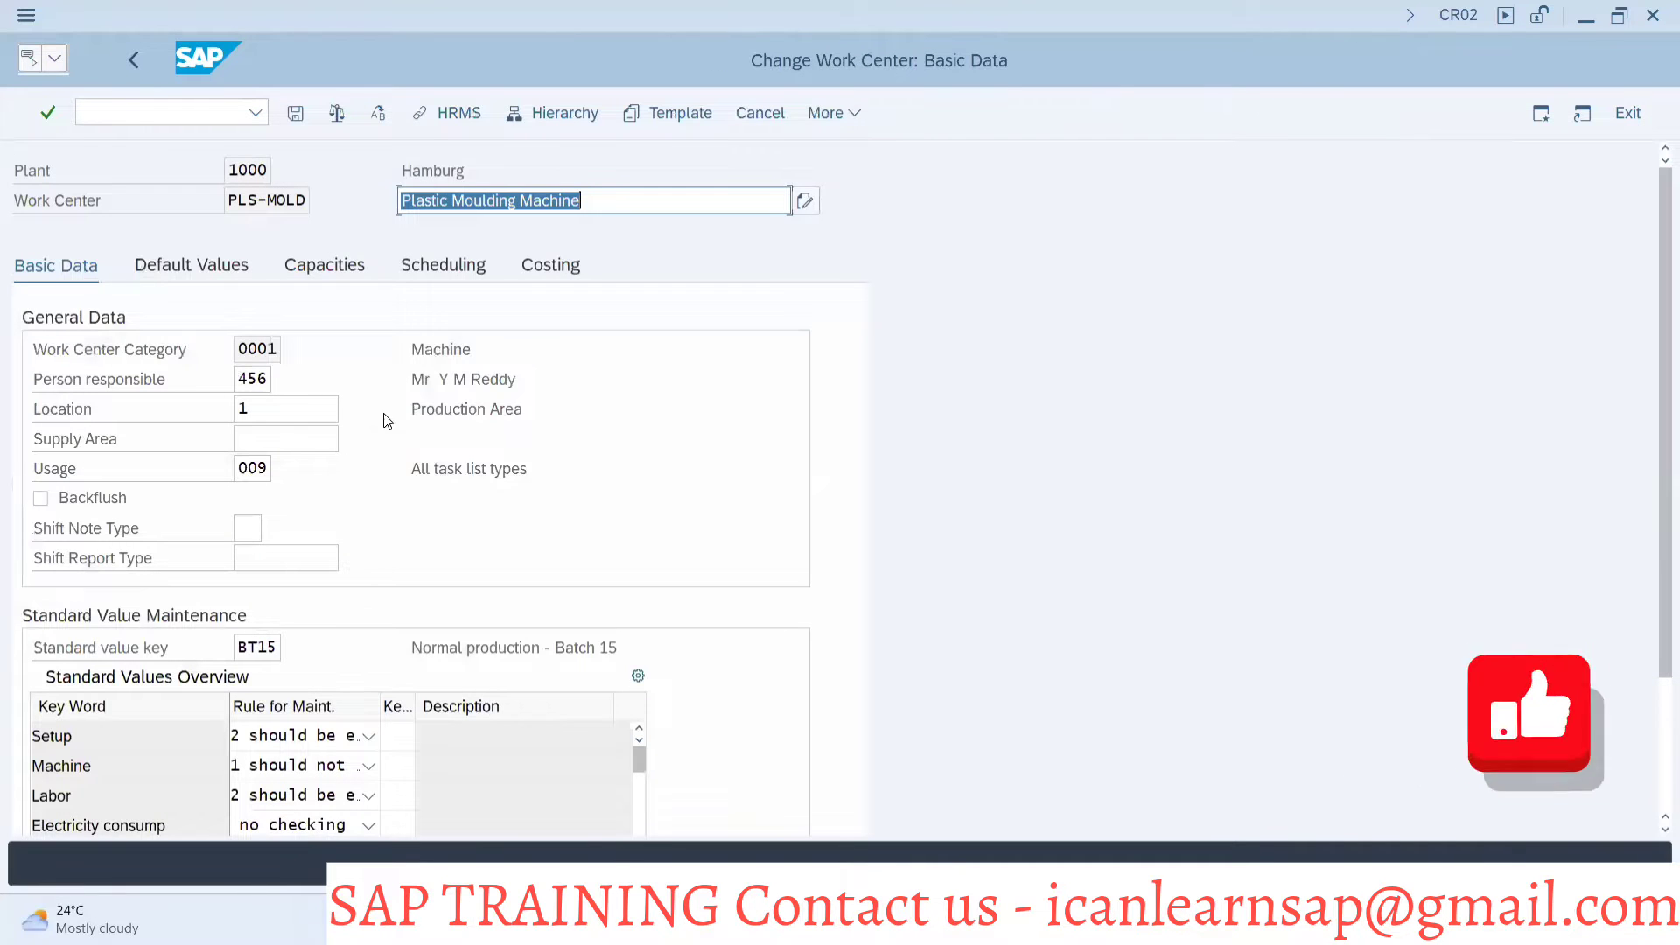
pyautogui.click(326, 280)
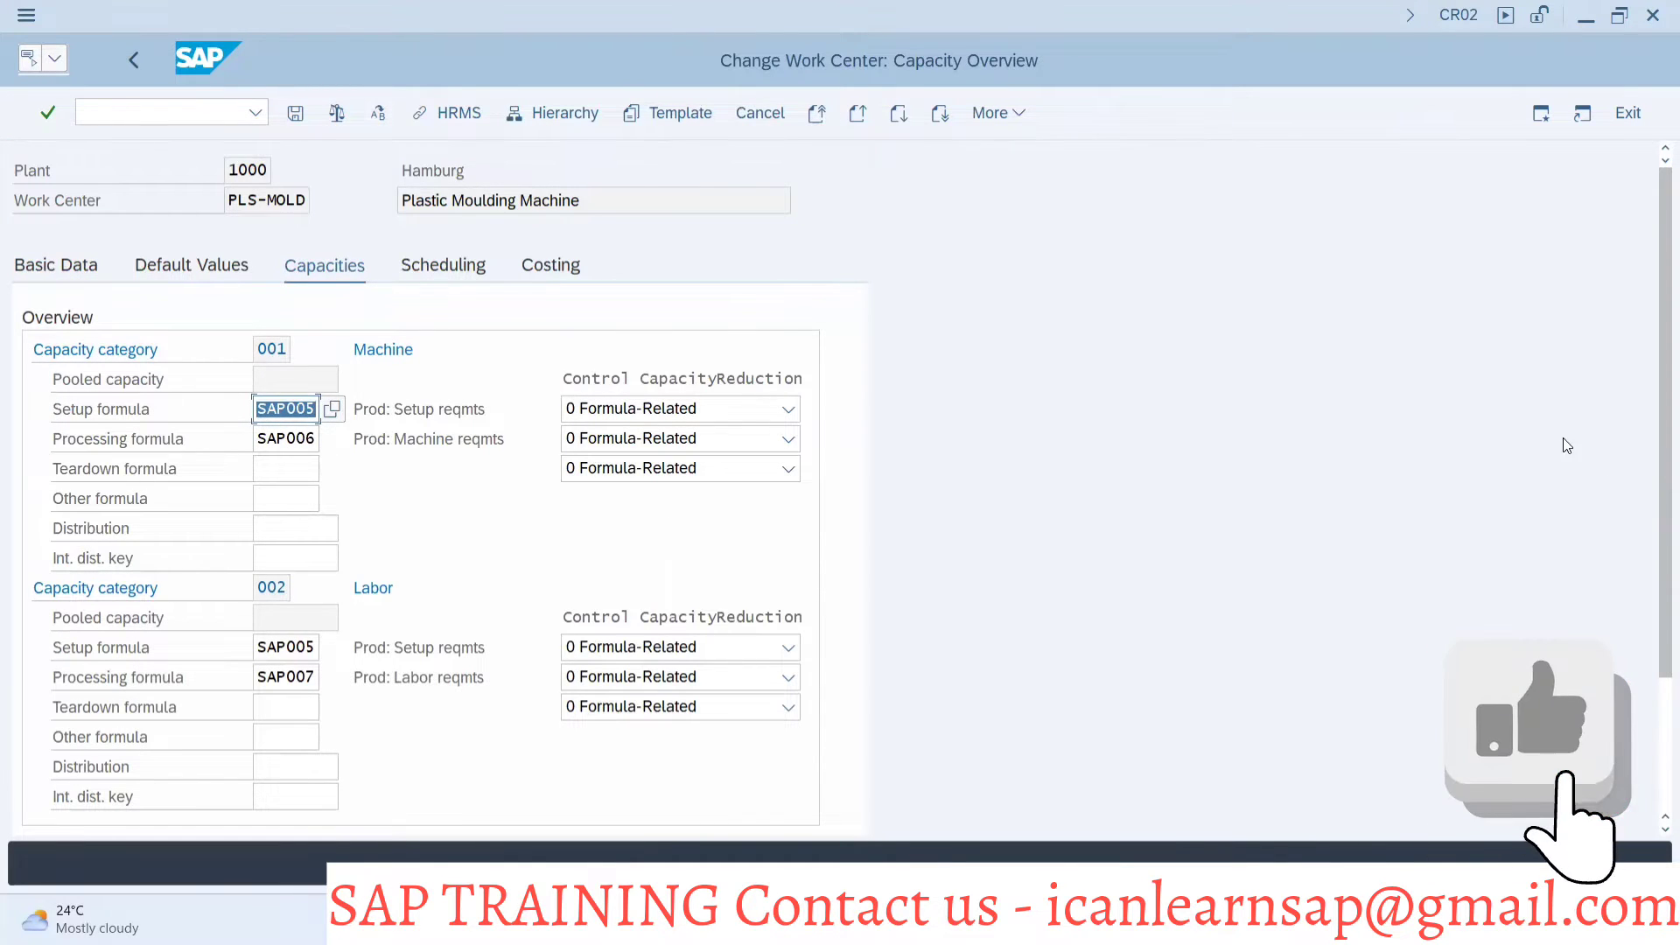
pyautogui.scroll(-3, 871, 628)
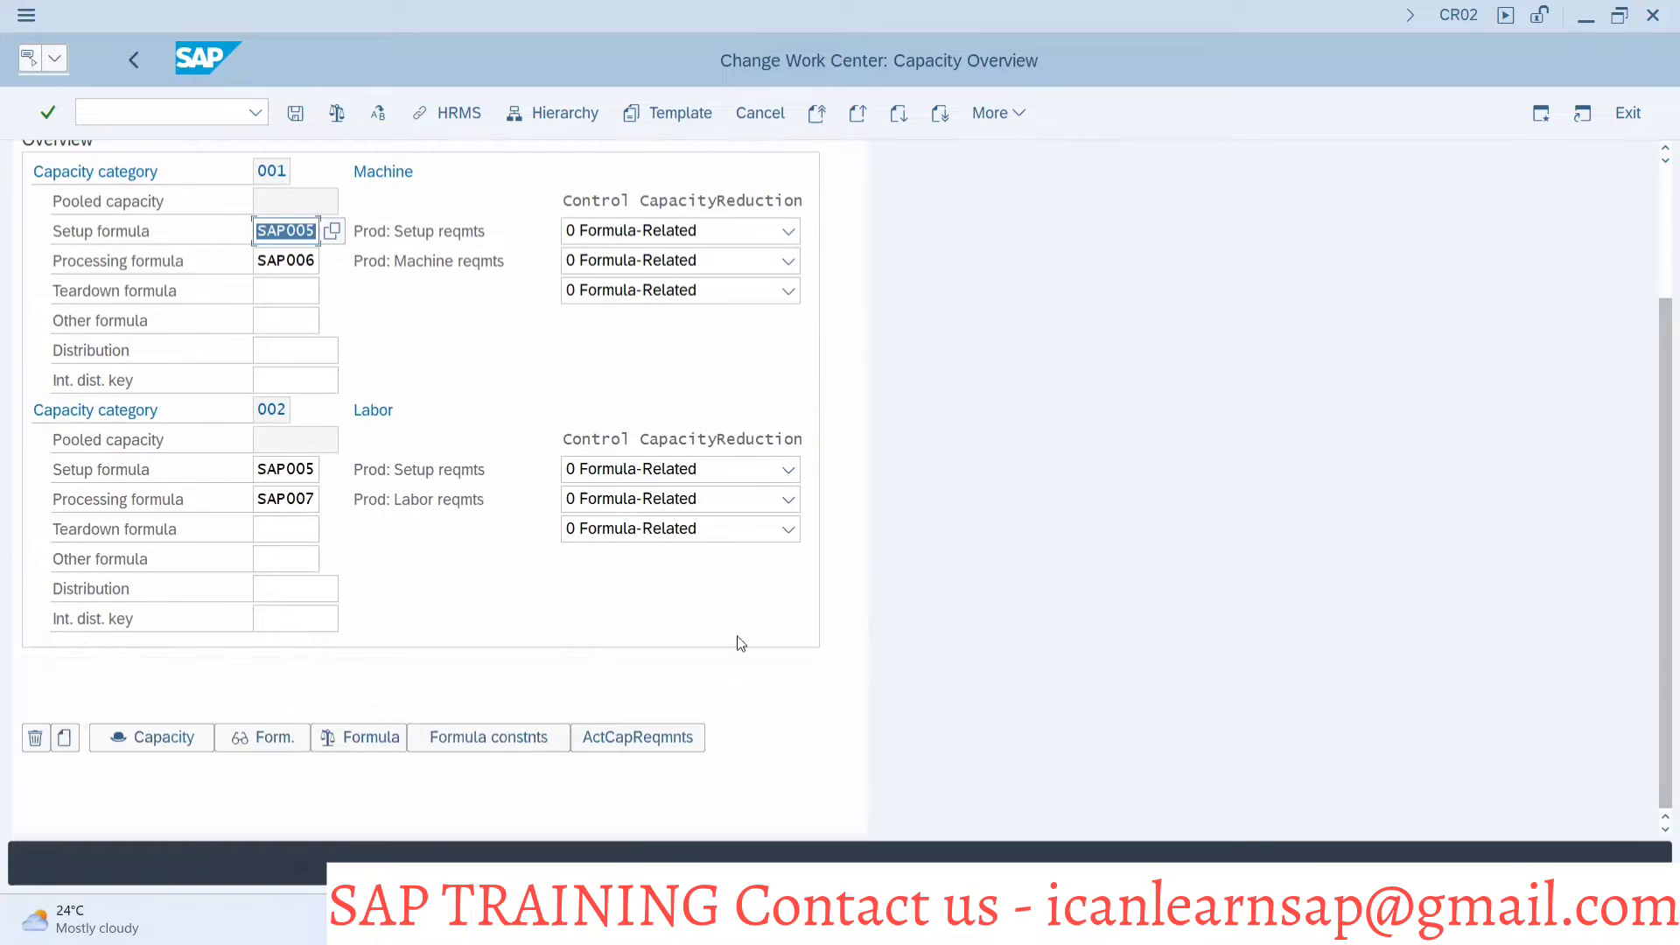
pyautogui.click(277, 742)
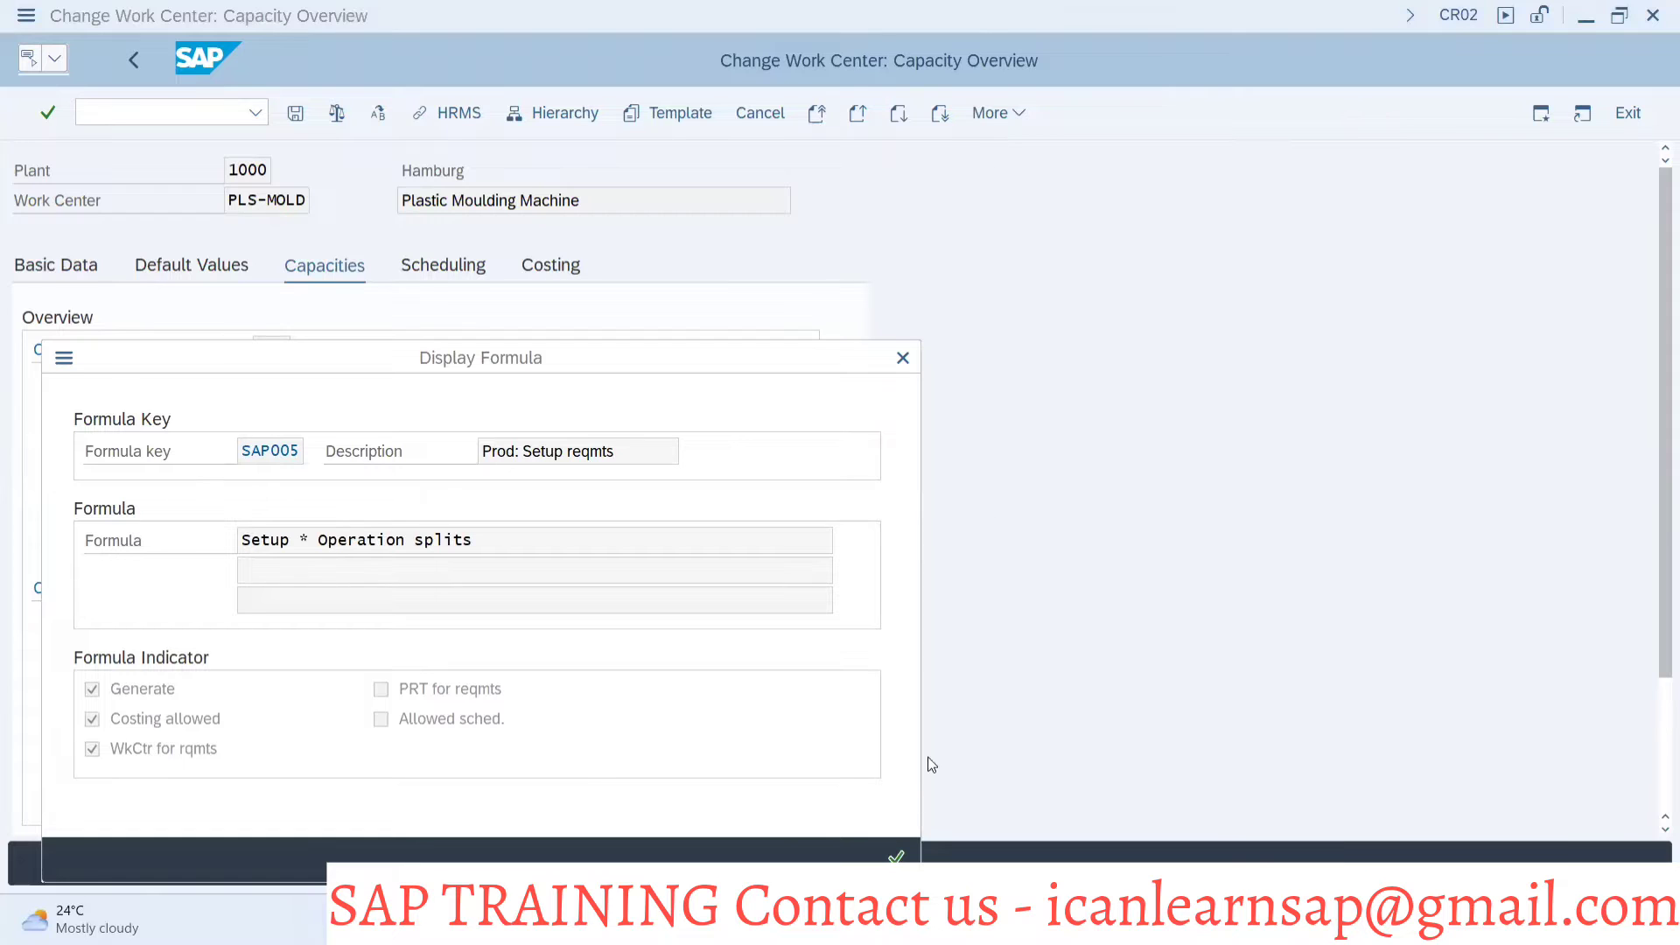
pyautogui.click(897, 853)
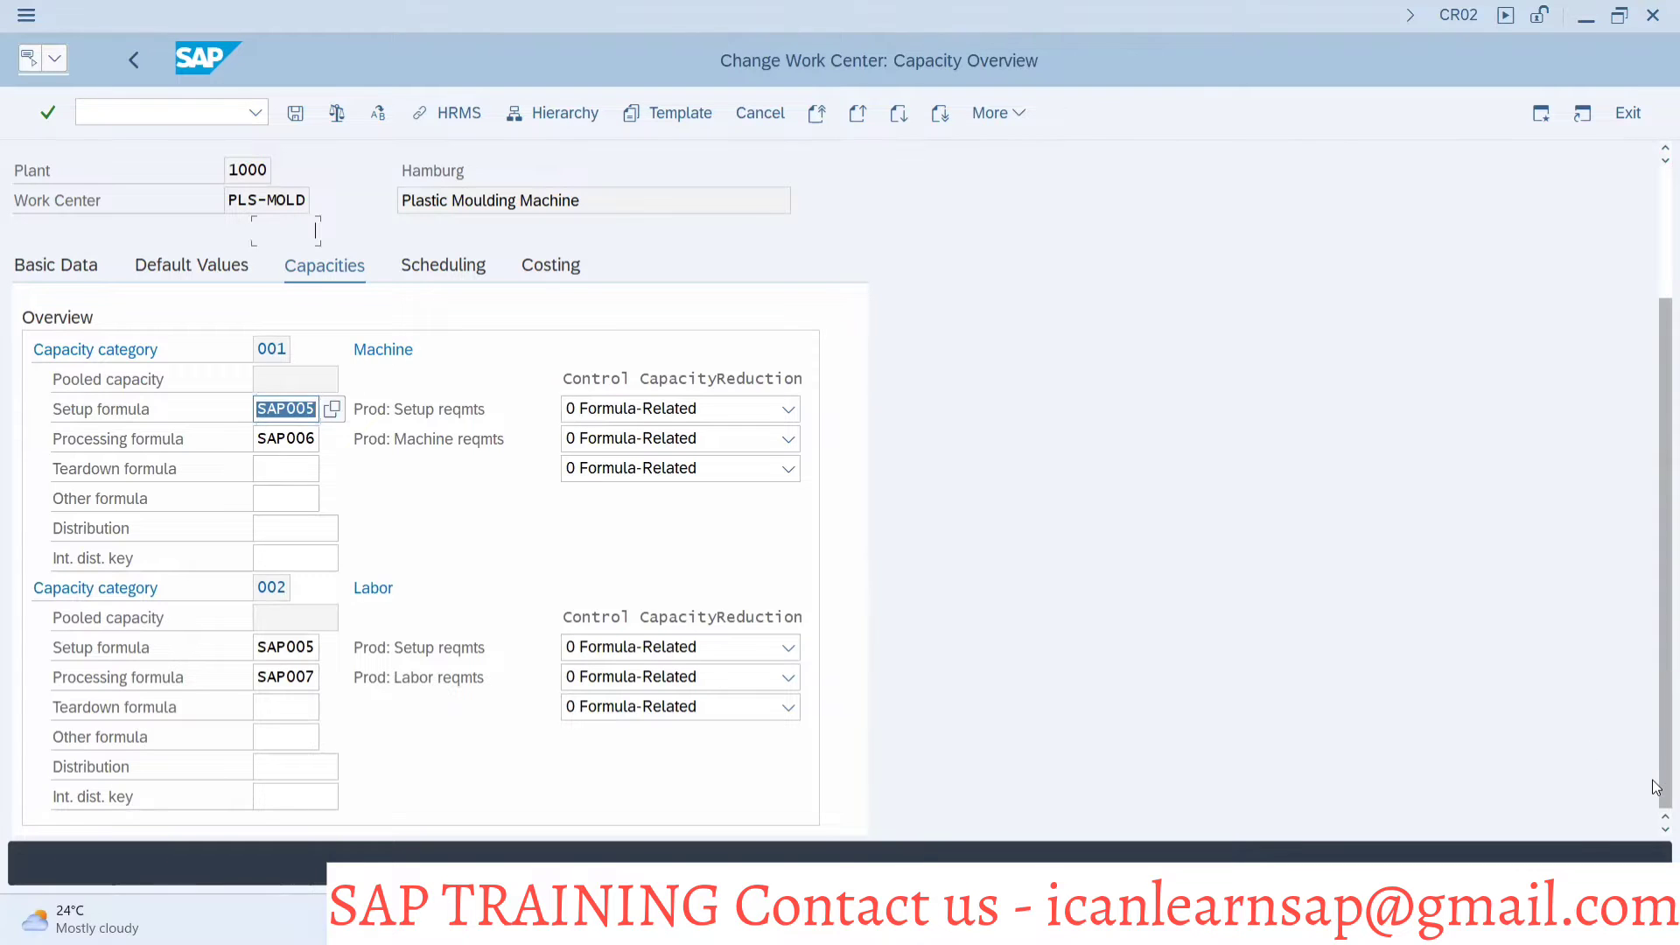
# Open the formula test for the machine capacity's setup formula SAP005
pyautogui.scroll(-3, 1653, 770)
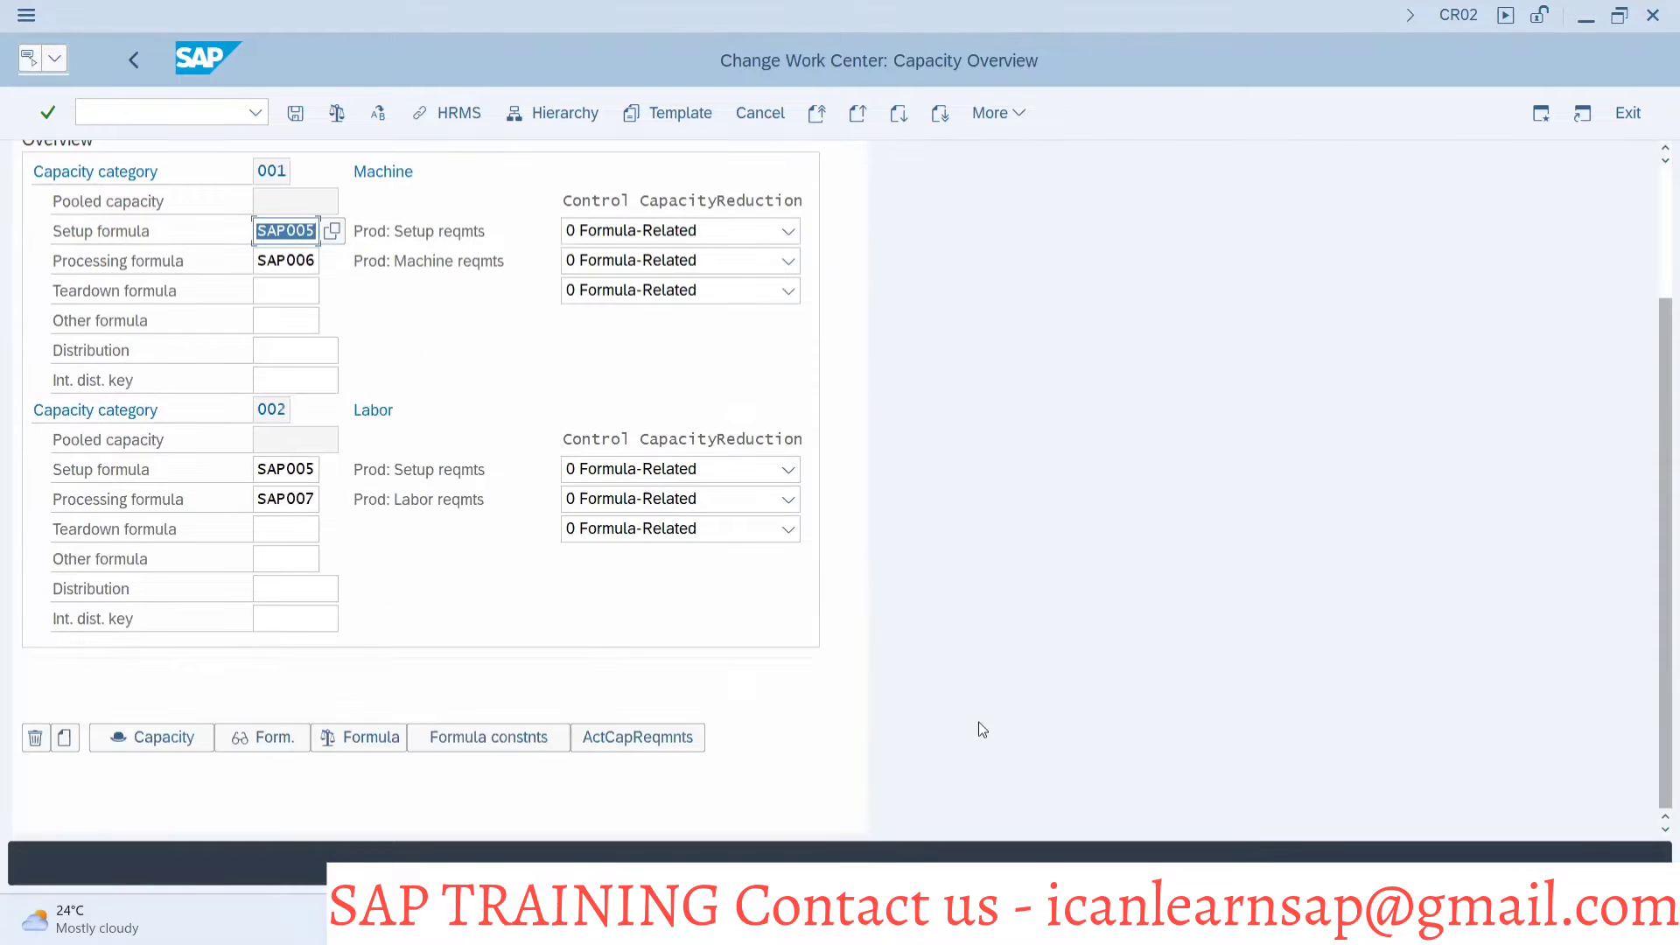
pyautogui.click(371, 740)
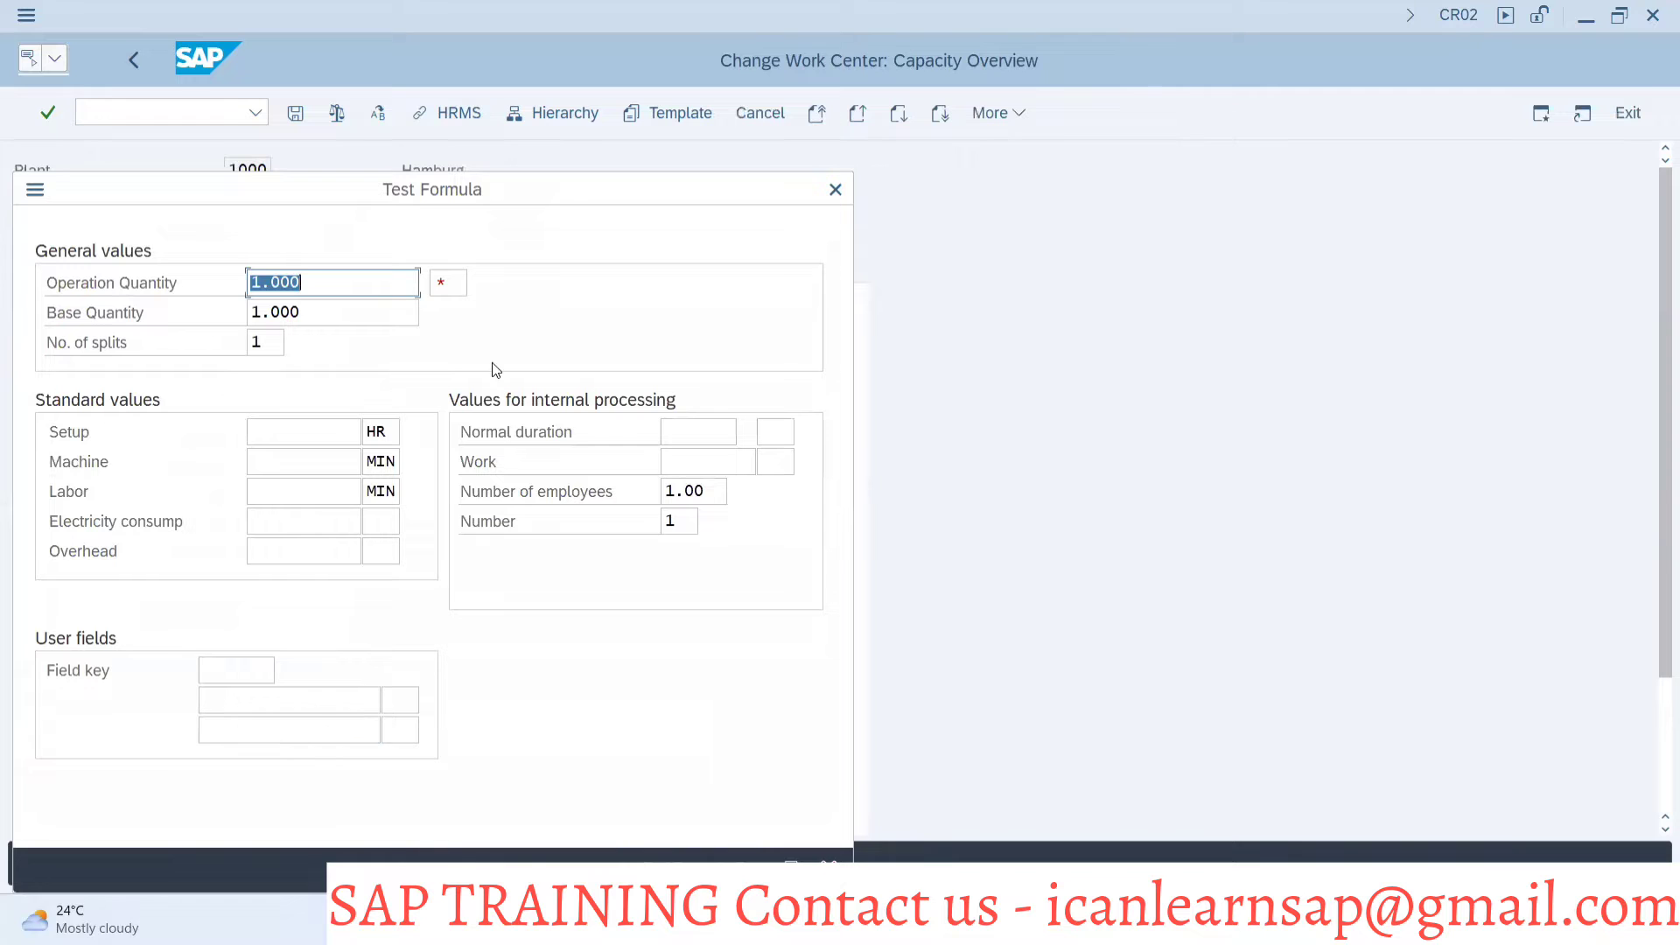
# Review the worked example on the "Formula in Work center" PowerPoint slide and switch to the b15 Excel workbook
pyautogui.hotkey('alt', 'Tab')
pyautogui.hotkey('alt', 'Tab')
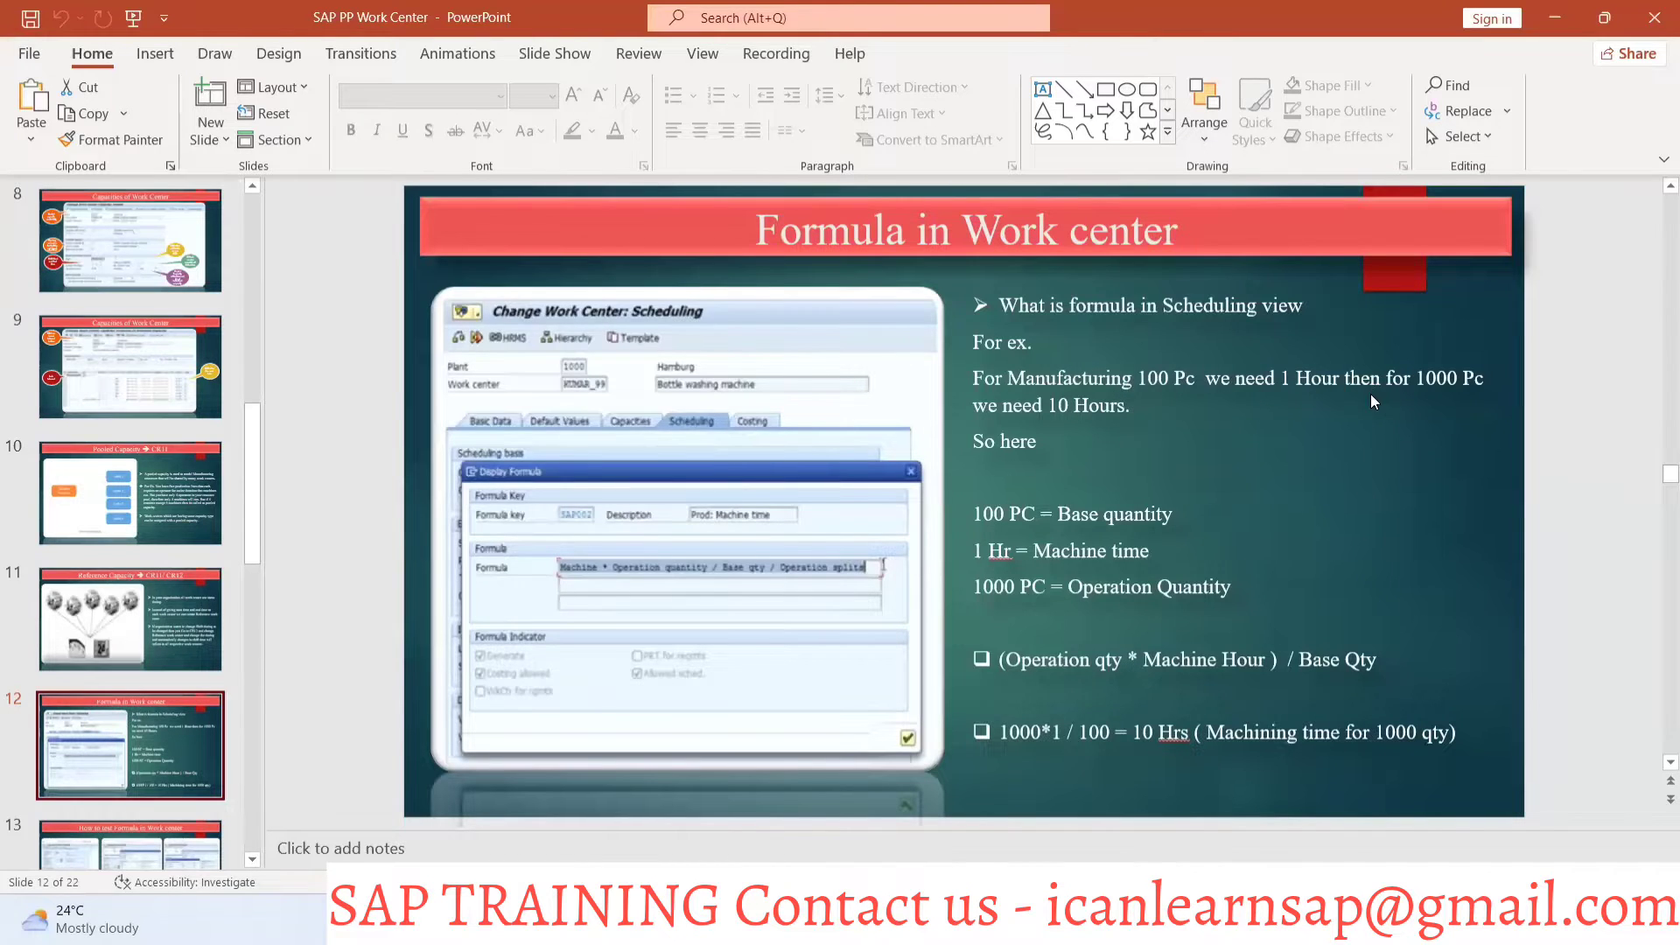
pyautogui.hotkey('alt', 'Tab')
pyautogui.hotkey('alt', 'Tab')
pyautogui.hotkey('alt', 'Tab')
pyautogui.hotkey('alt', 'Tab')
pyautogui.hotkey('alt', 'Tab')
pyautogui.hotkey('alt', 'Tab')
pyautogui.hotkey('alt', 'Tab')
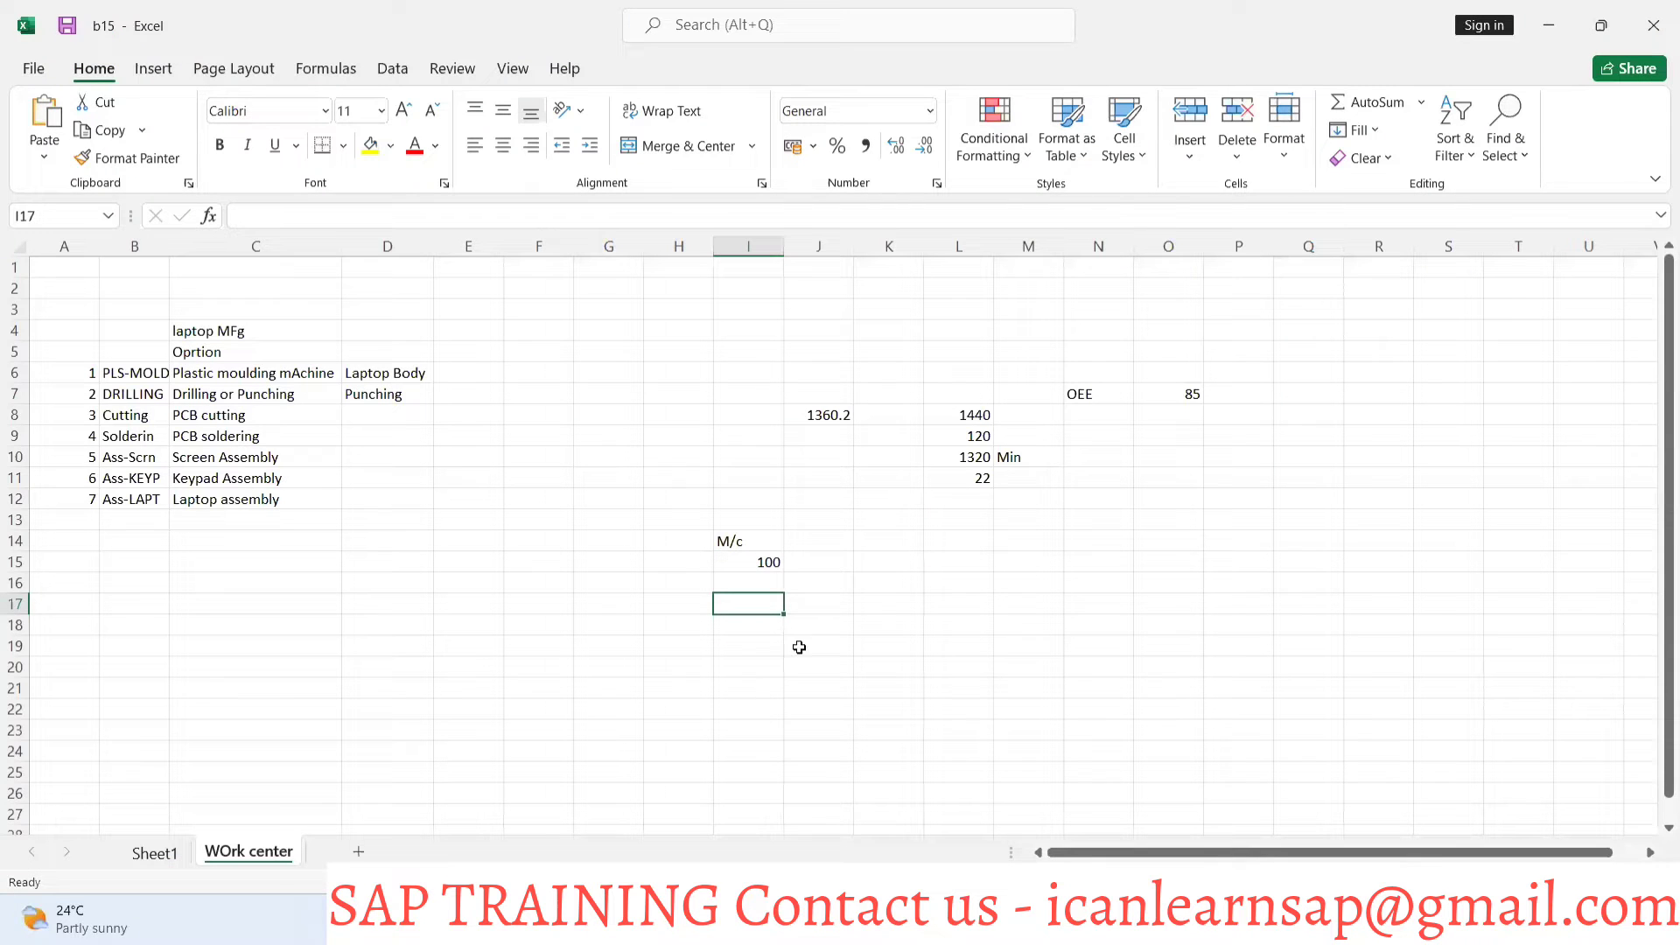
# Enter 1000, 1 and HR in cells D22, E22 and F22
pyautogui.click(423, 702)
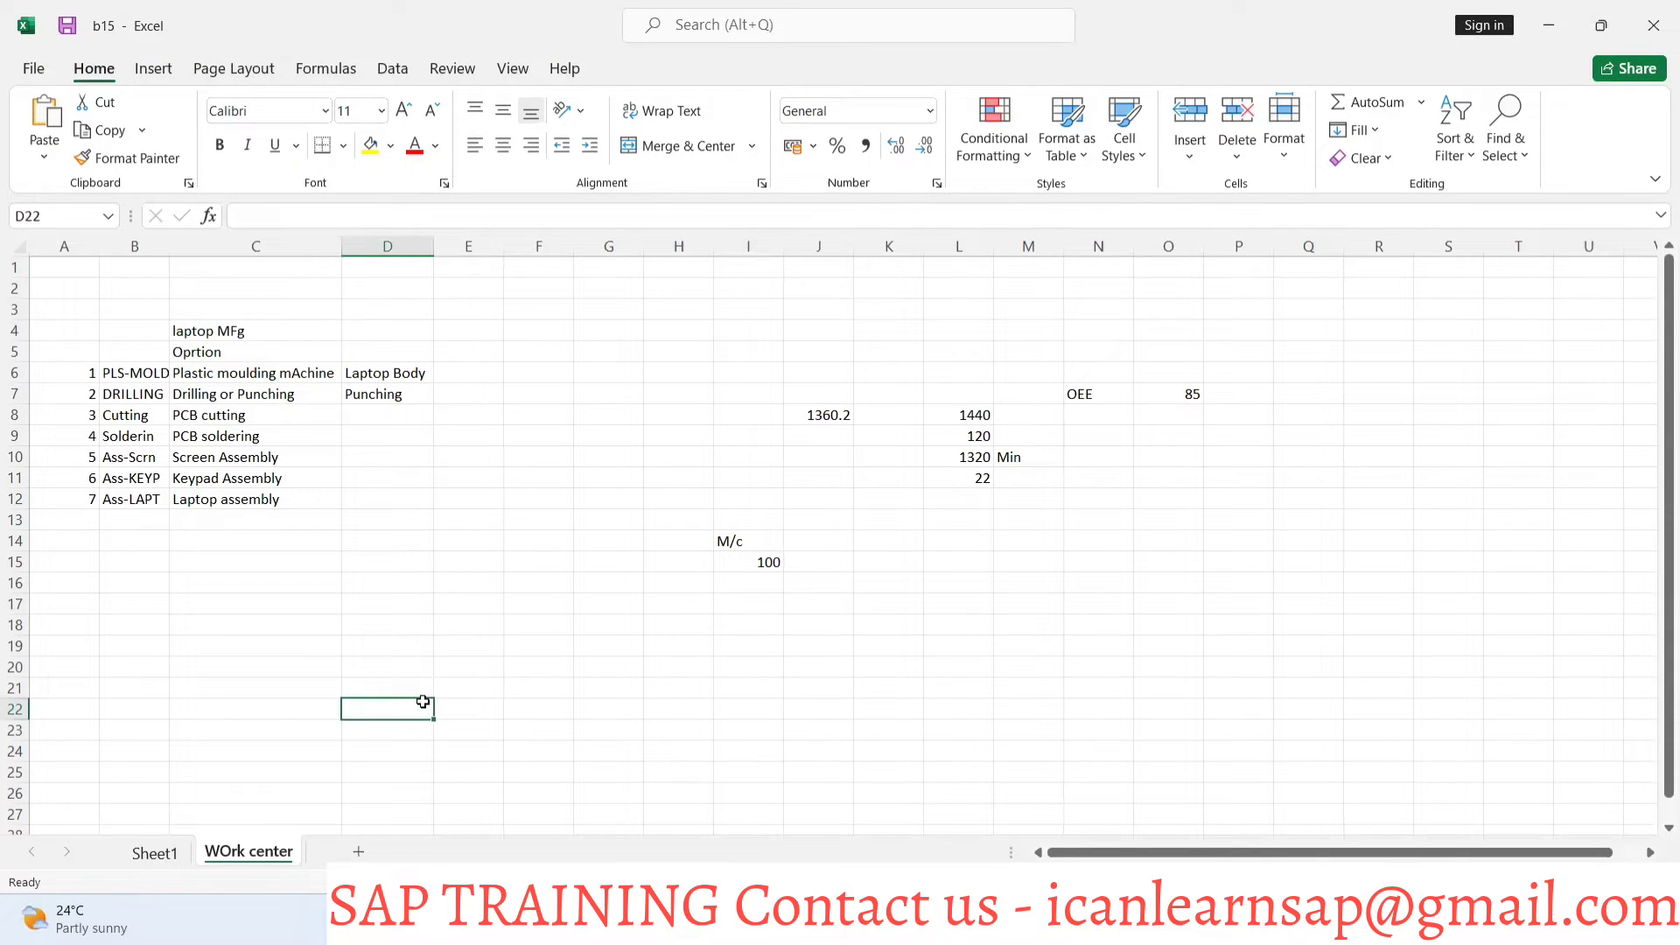
pyautogui.write('1000')
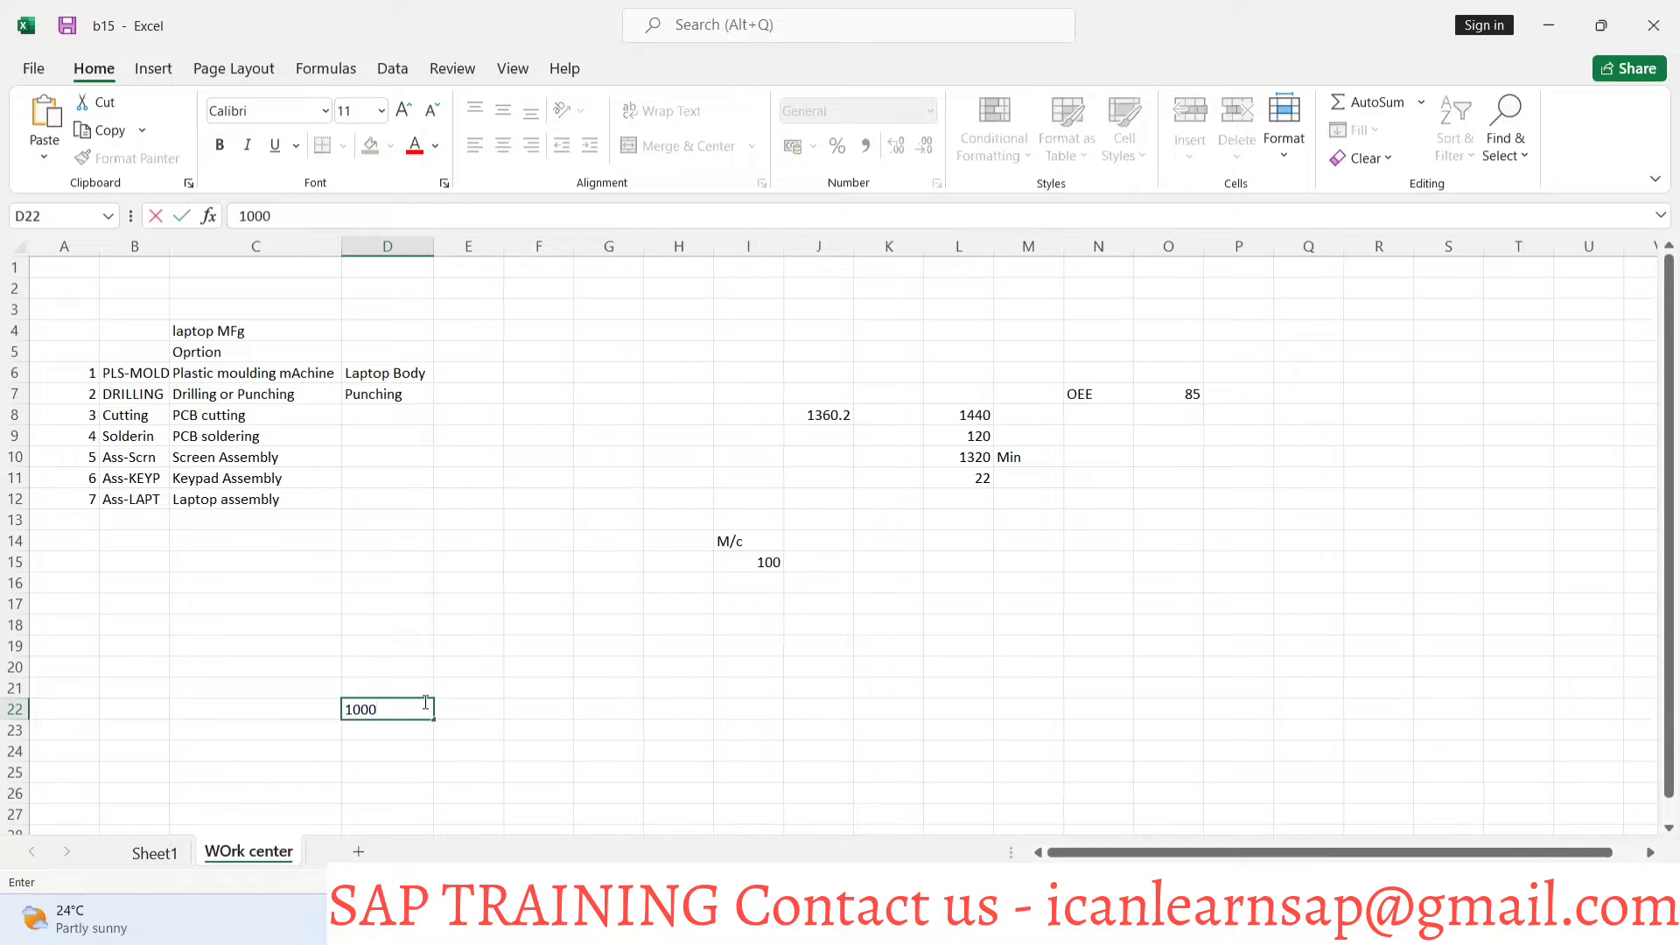
pyautogui.click(470, 708)
pyautogui.write('1')
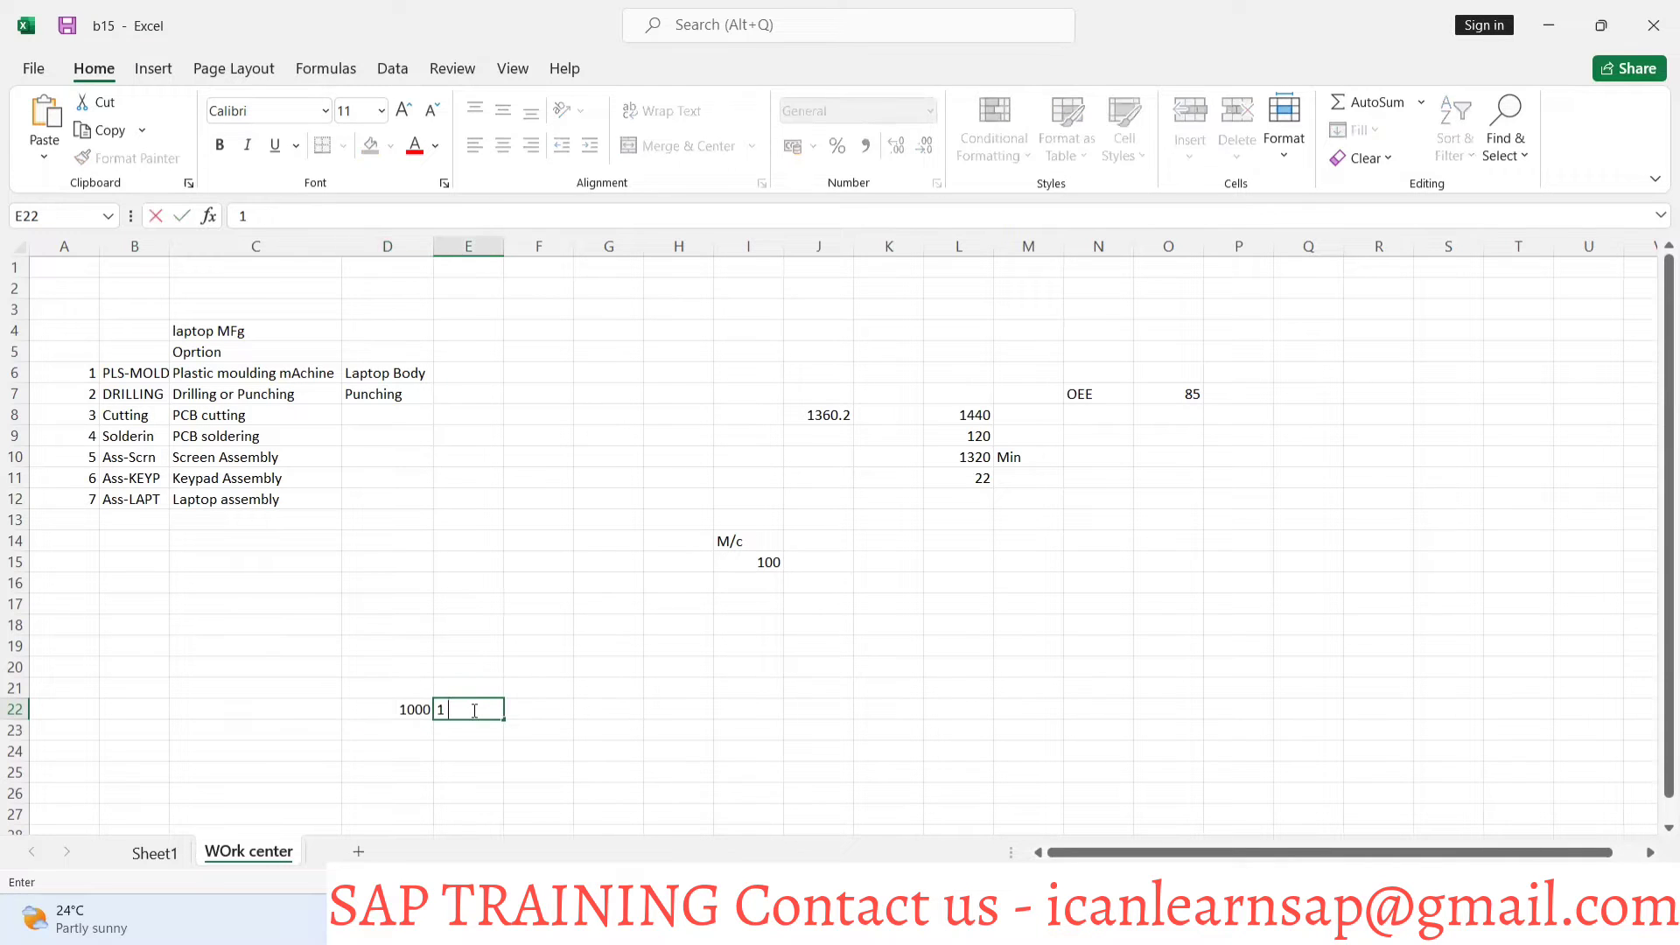
pyautogui.click(528, 715)
pyautogui.write('HR')
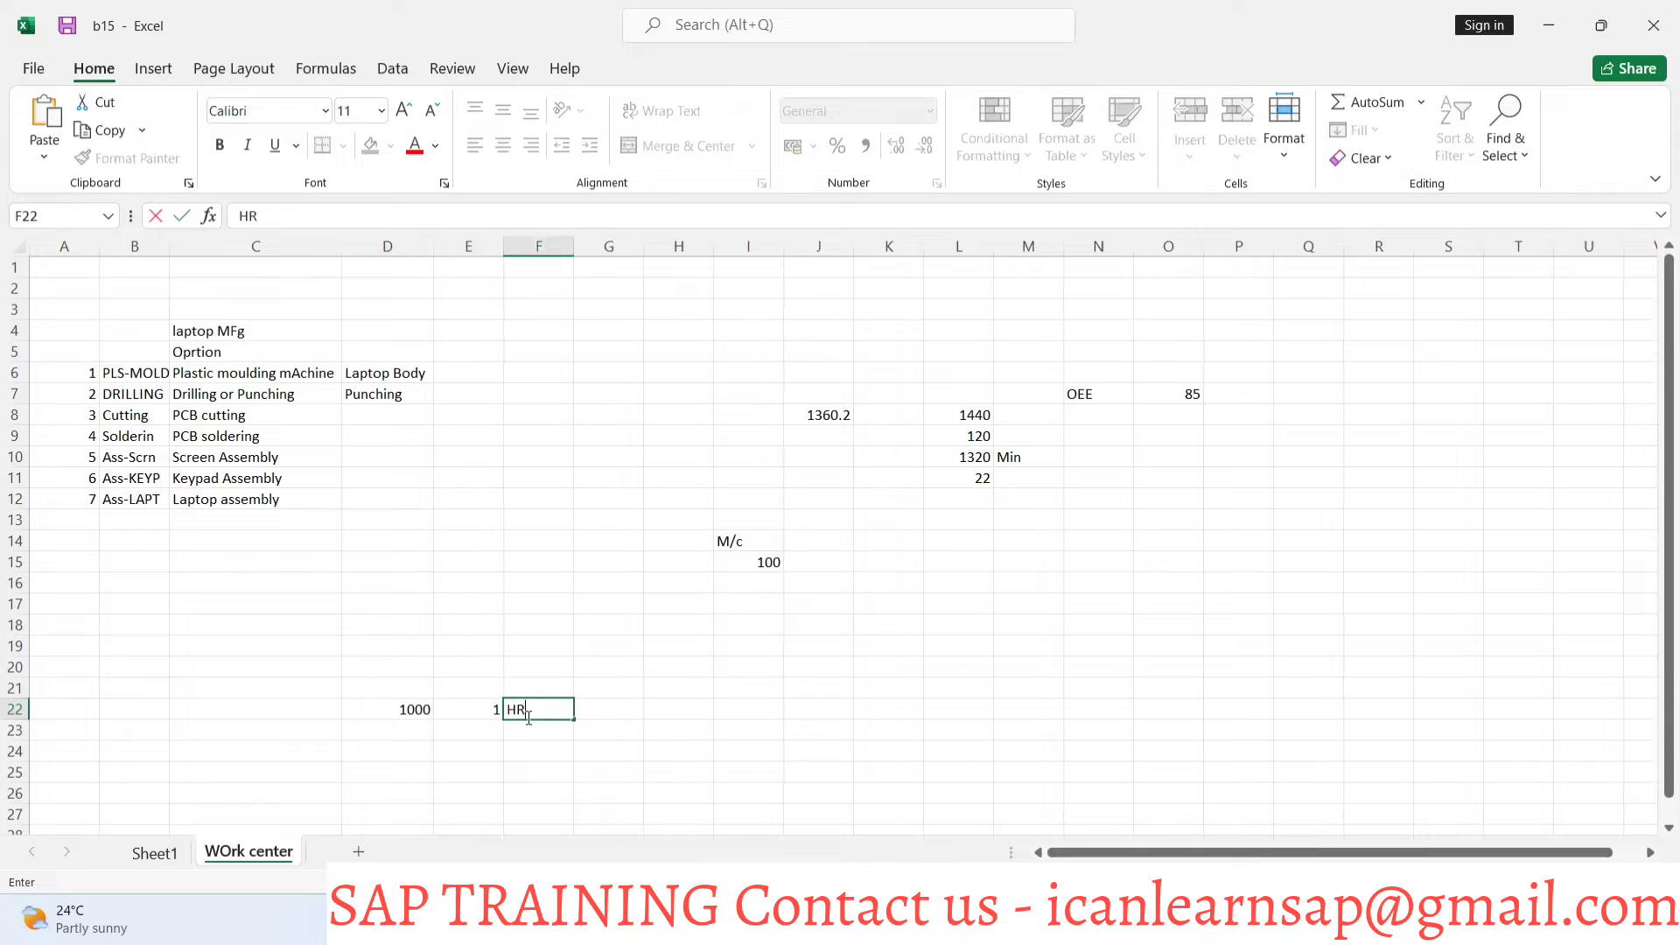
# Enter 10000, 10 and HR in cells D23, E23 and F23
pyautogui.click(401, 737)
pyautogui.write('10000')
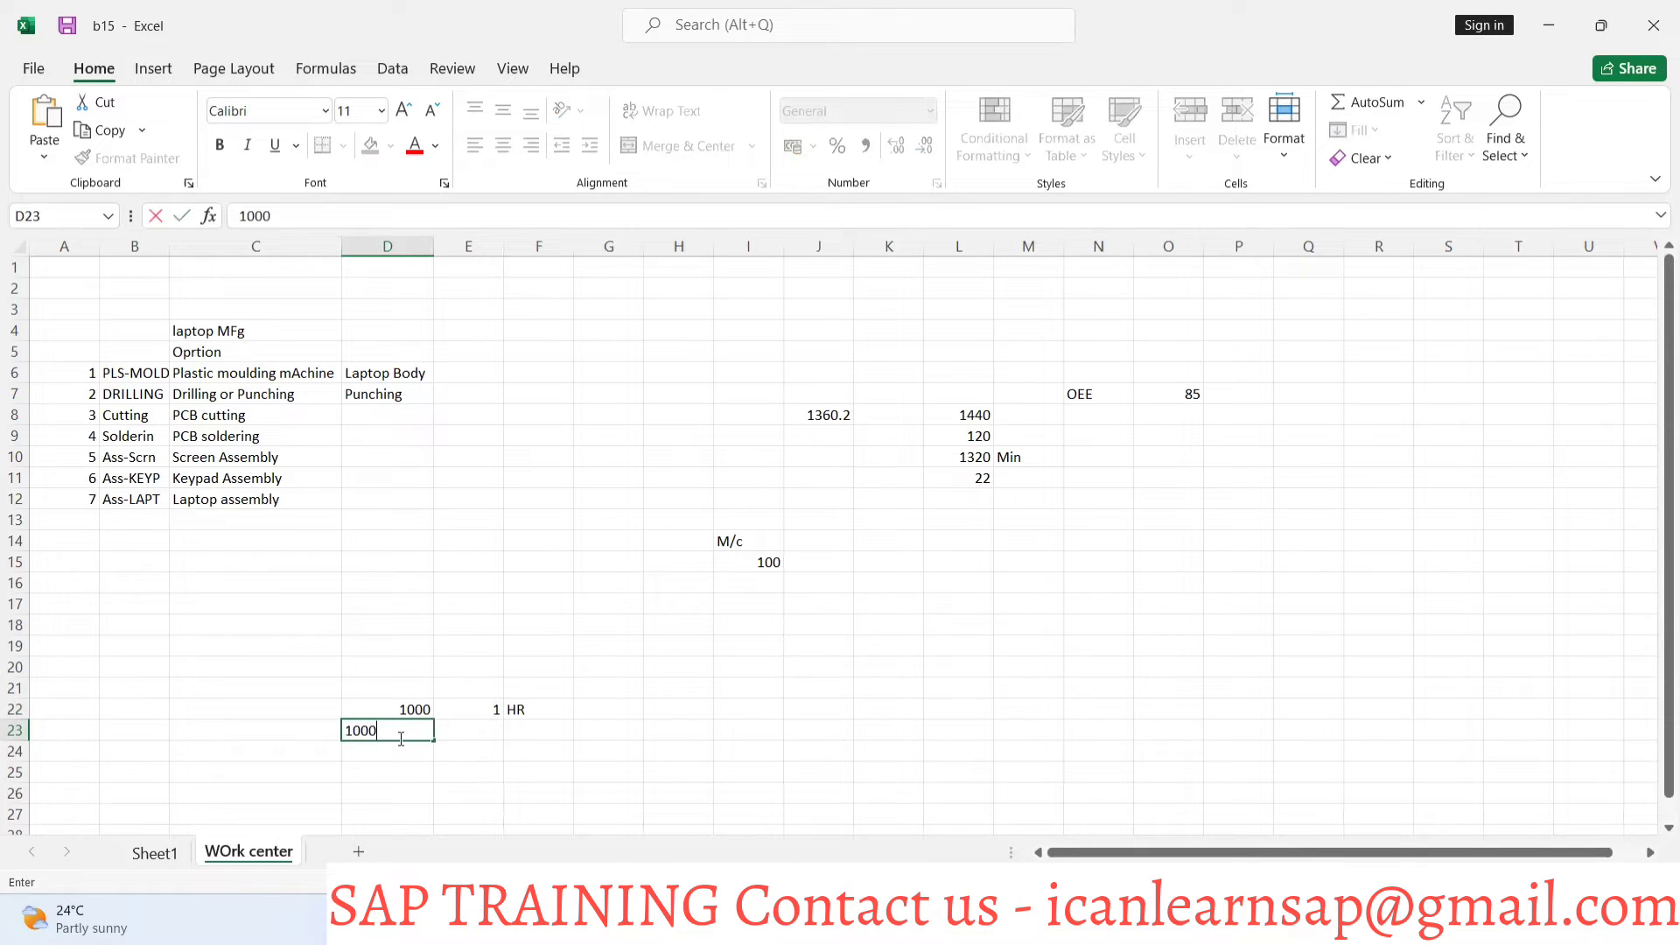
pyautogui.click(423, 755)
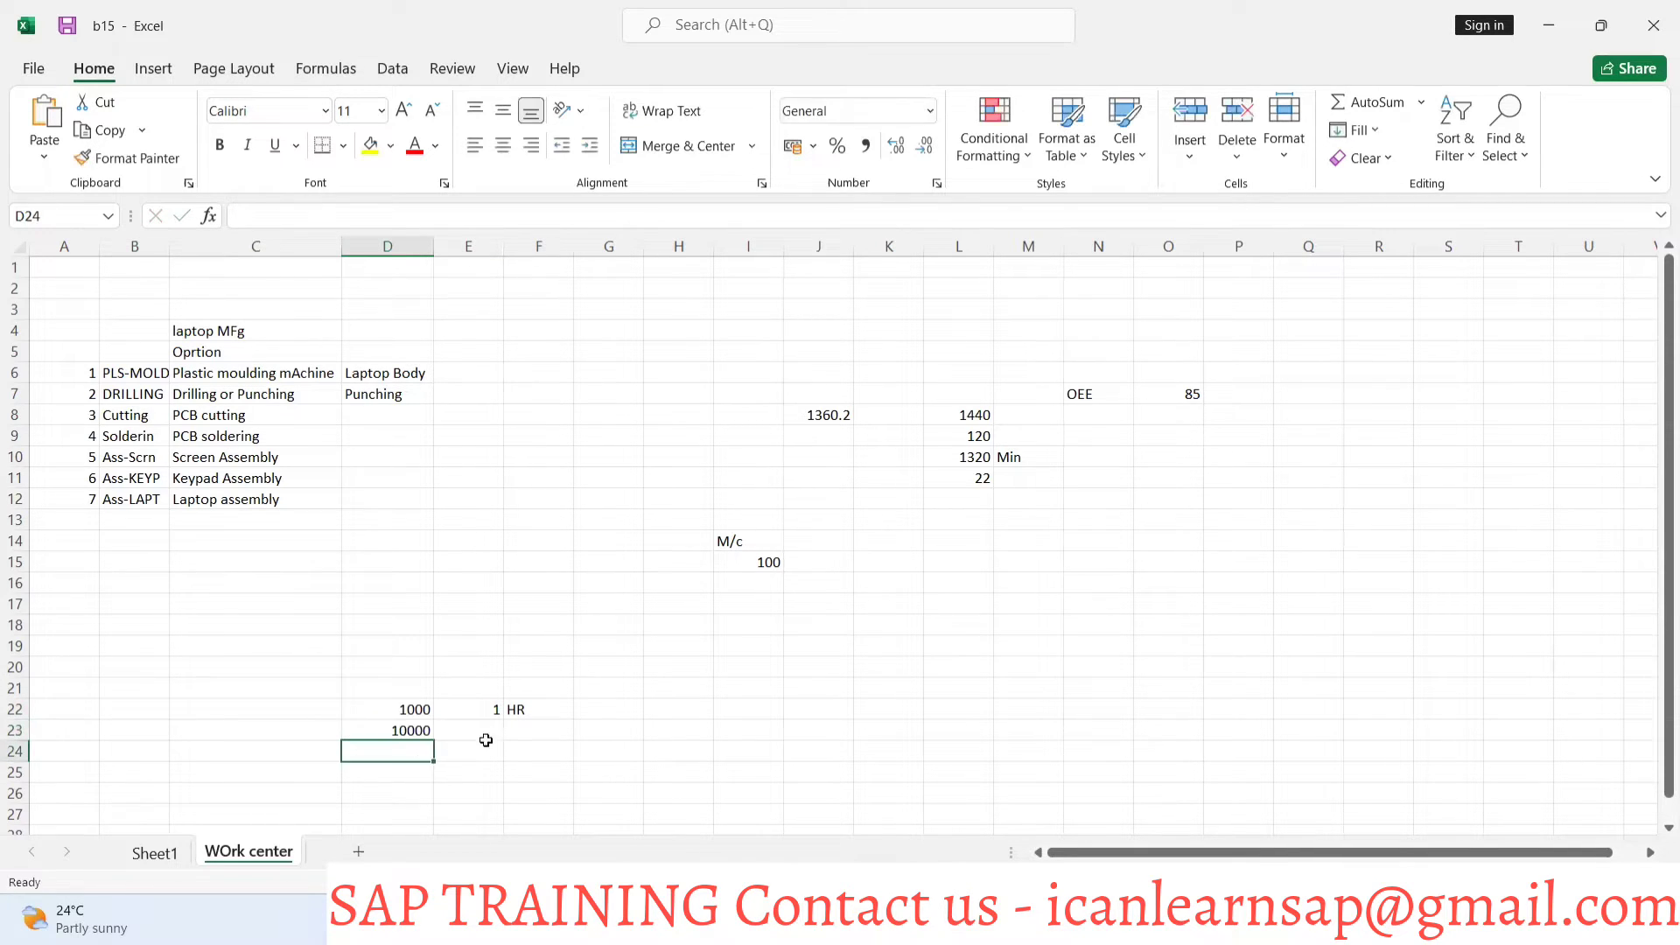
pyautogui.click(509, 734)
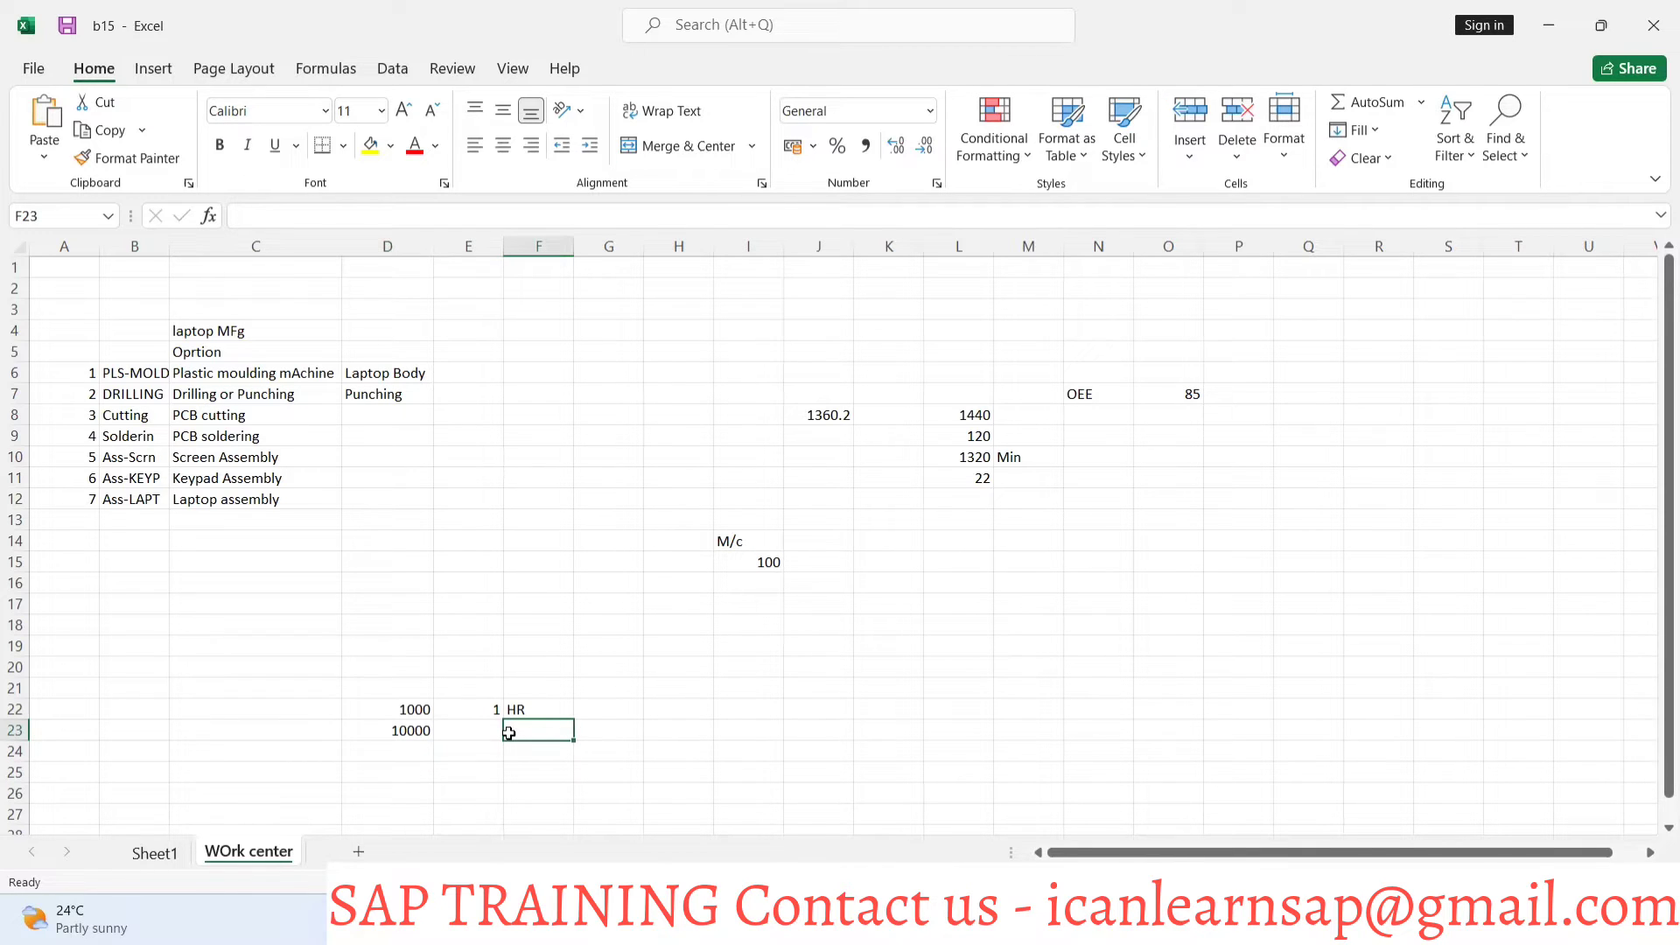
pyautogui.click(461, 740)
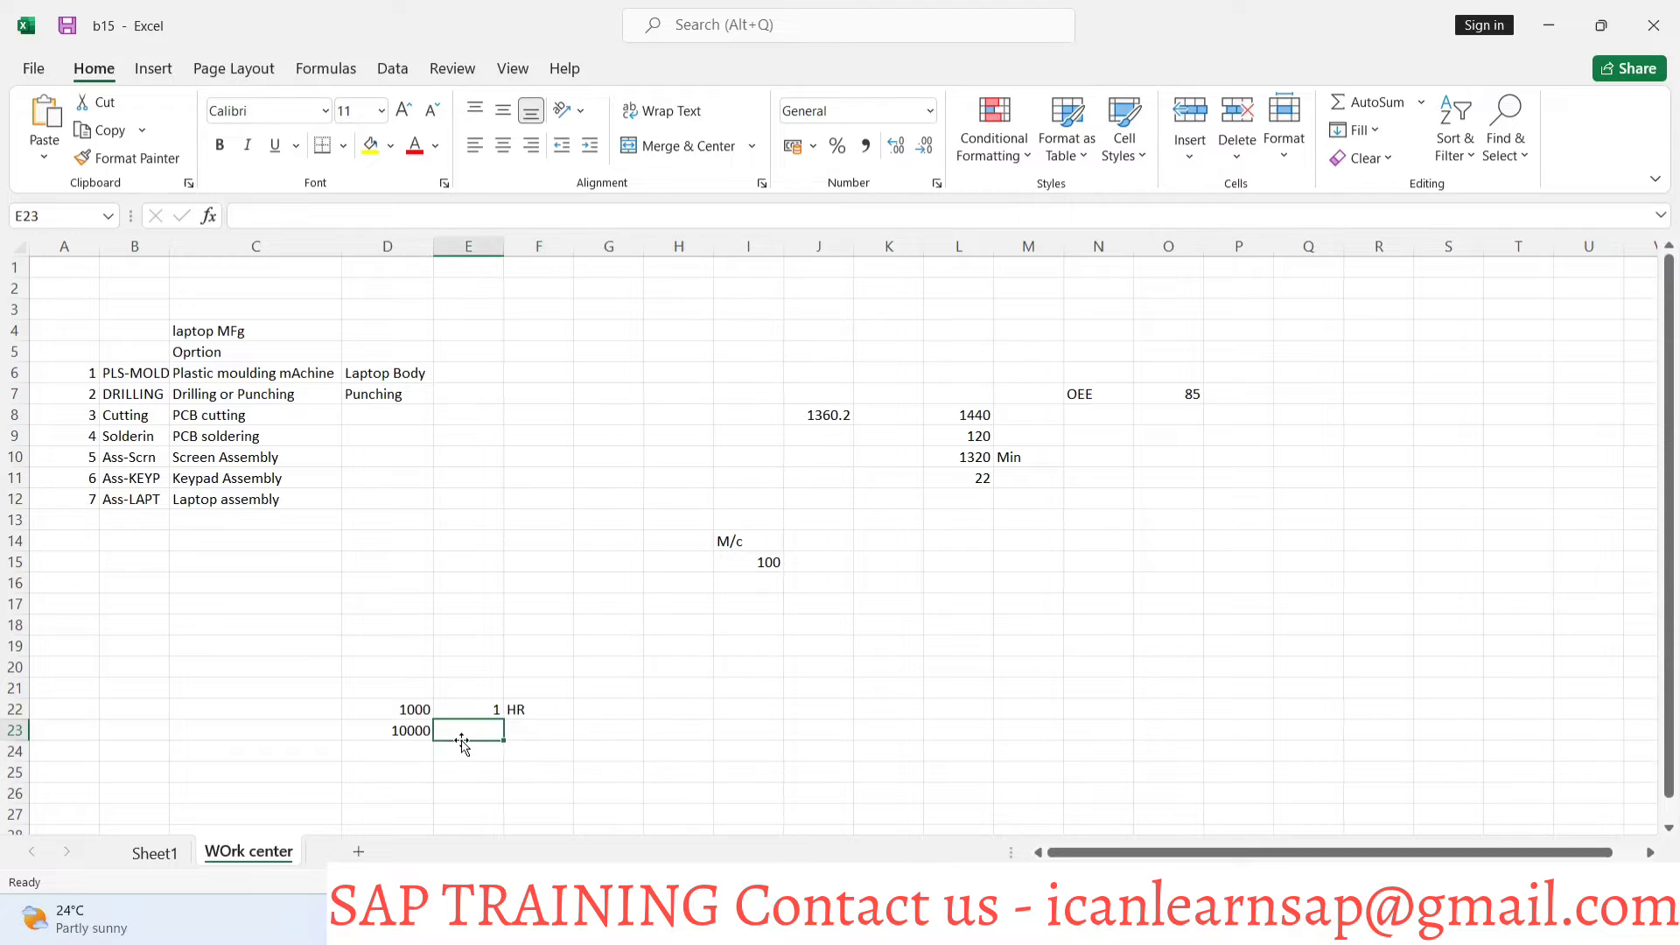
pyautogui.write('10')
pyautogui.click(529, 732)
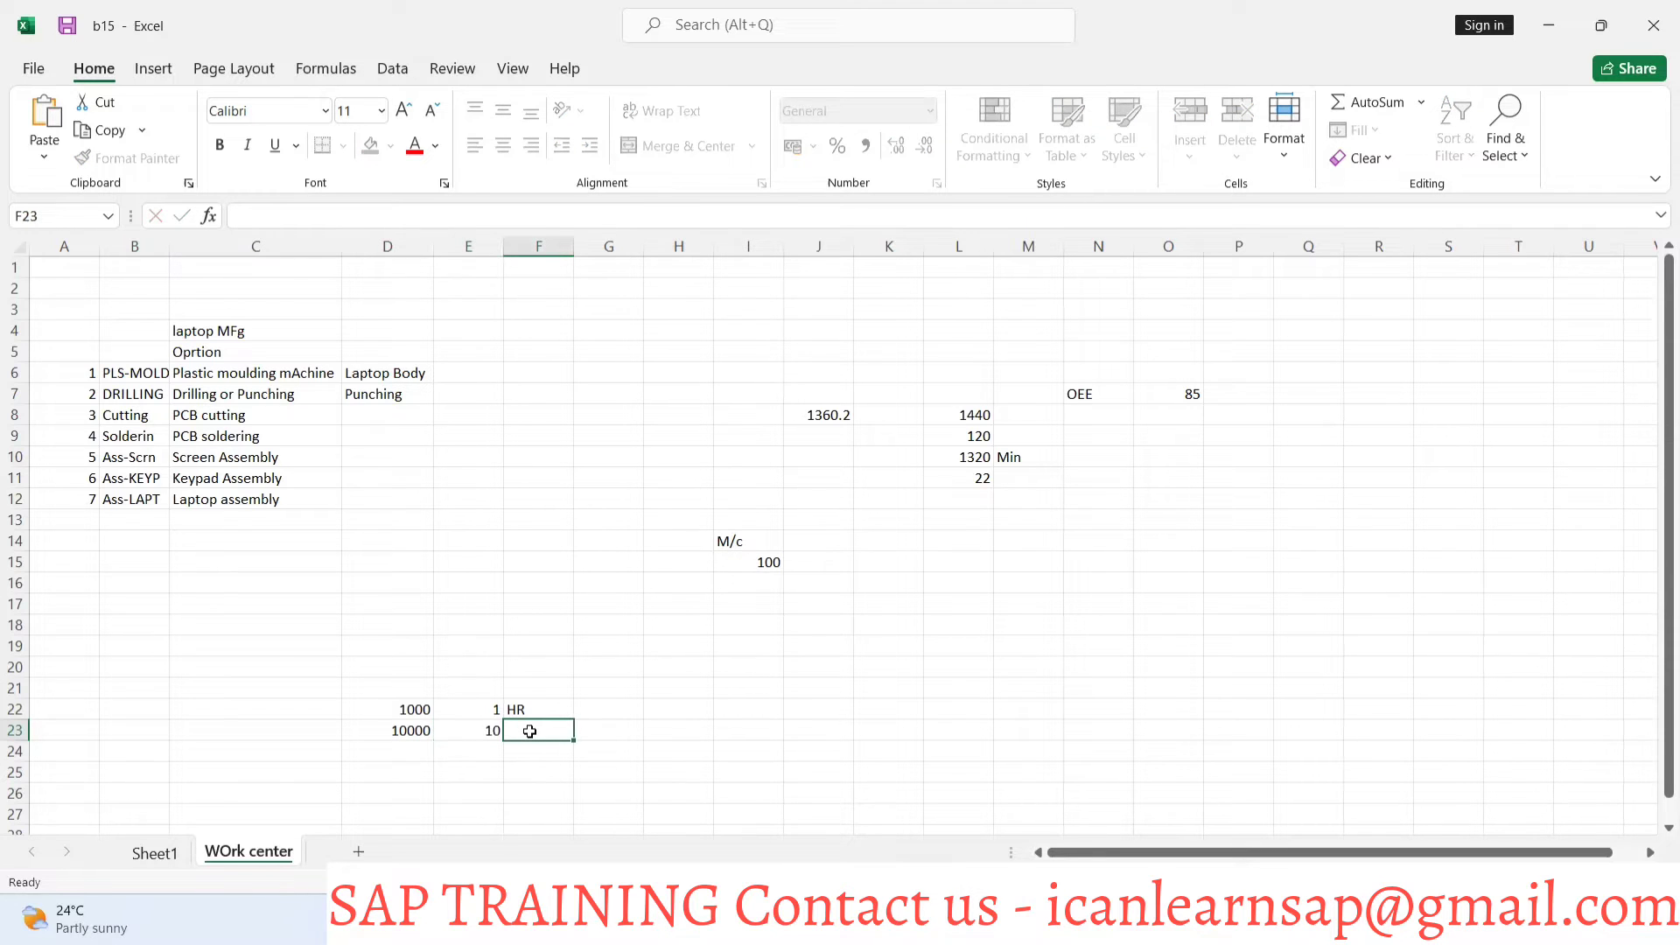
pyautogui.write('HR')
pyautogui.click(523, 750)
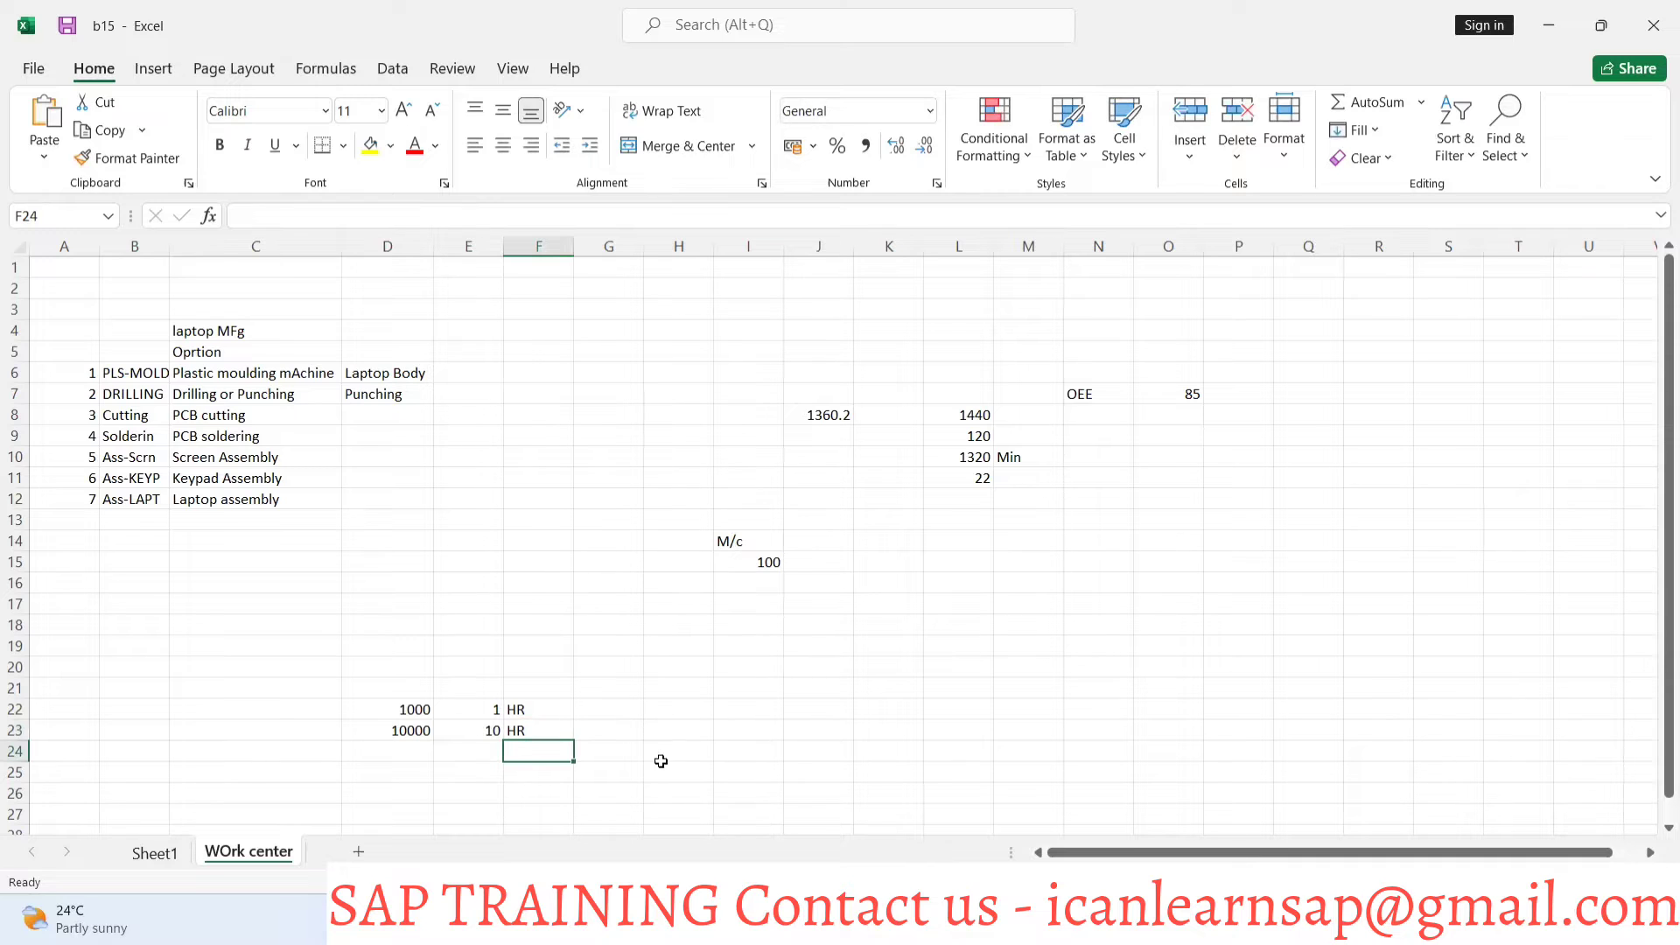
# Calculate the hours in cell G24 with the formula =10000/D22
pyautogui.click(615, 750)
pyautogui.write('=')
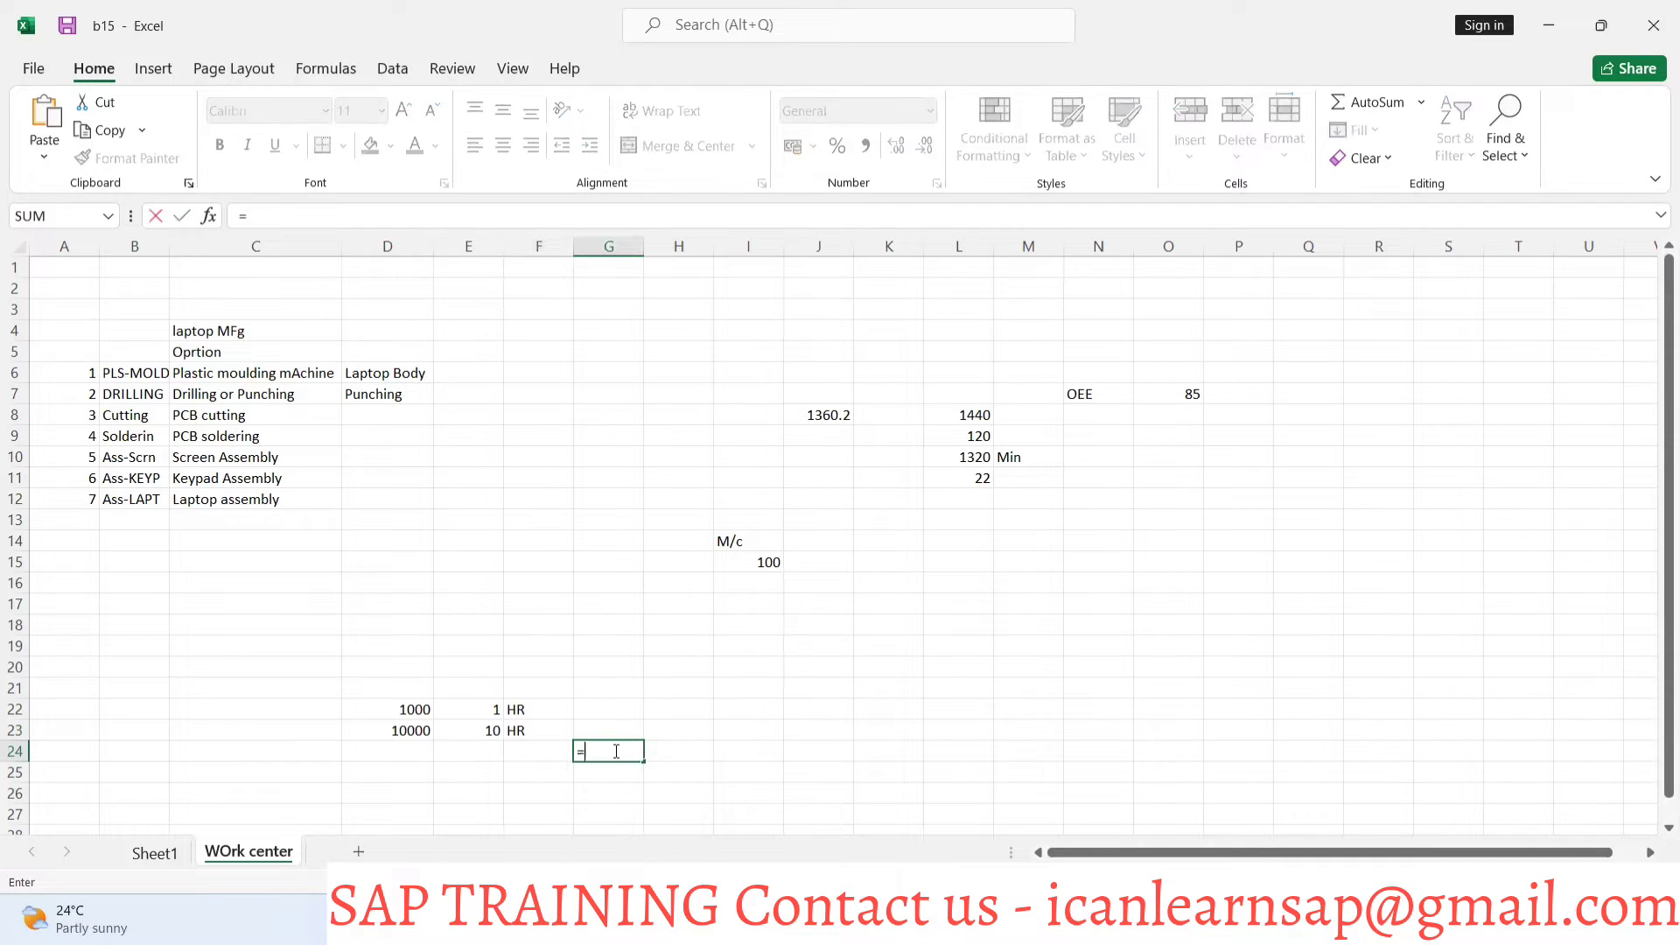
pyautogui.write('(1000')
pyautogui.press('BackSpace')
pyautogui.press('BackSpace')
pyautogui.press('BackSpace')
pyautogui.write('000/')
pyautogui.click(416, 711)
pyautogui.press('Return')
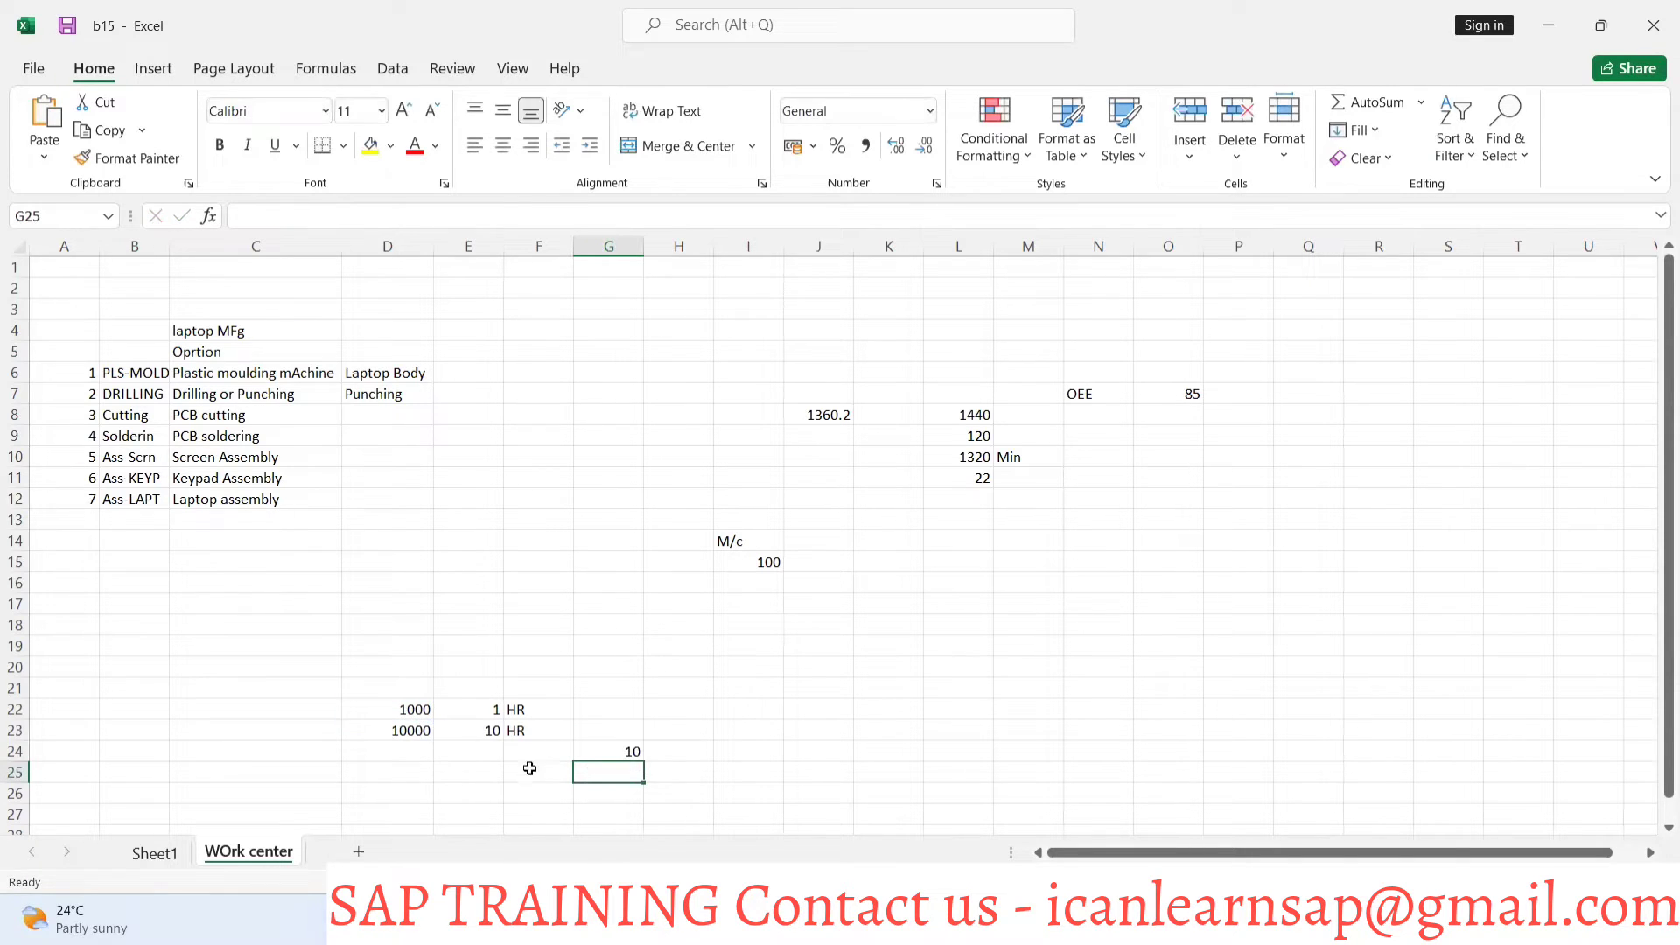
# Set the hours for 1000 pieces in cell E22 to 1.5
pyautogui.click(488, 709)
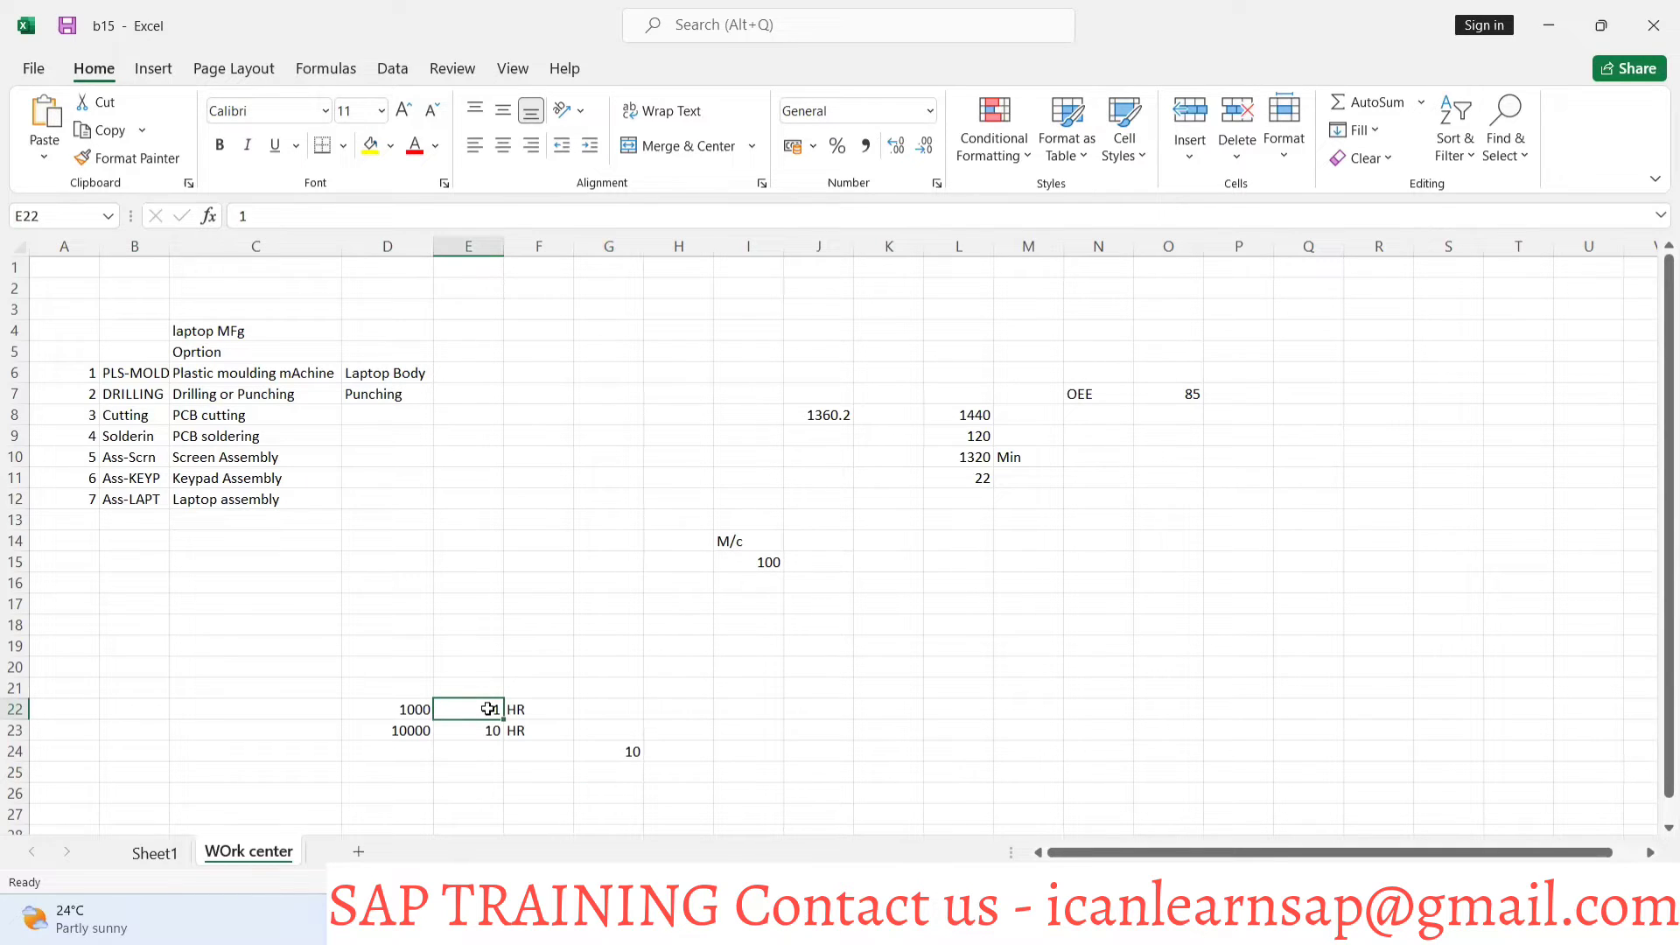
pyautogui.write('1.5')
pyautogui.hotkey('ctrl', 'Return')
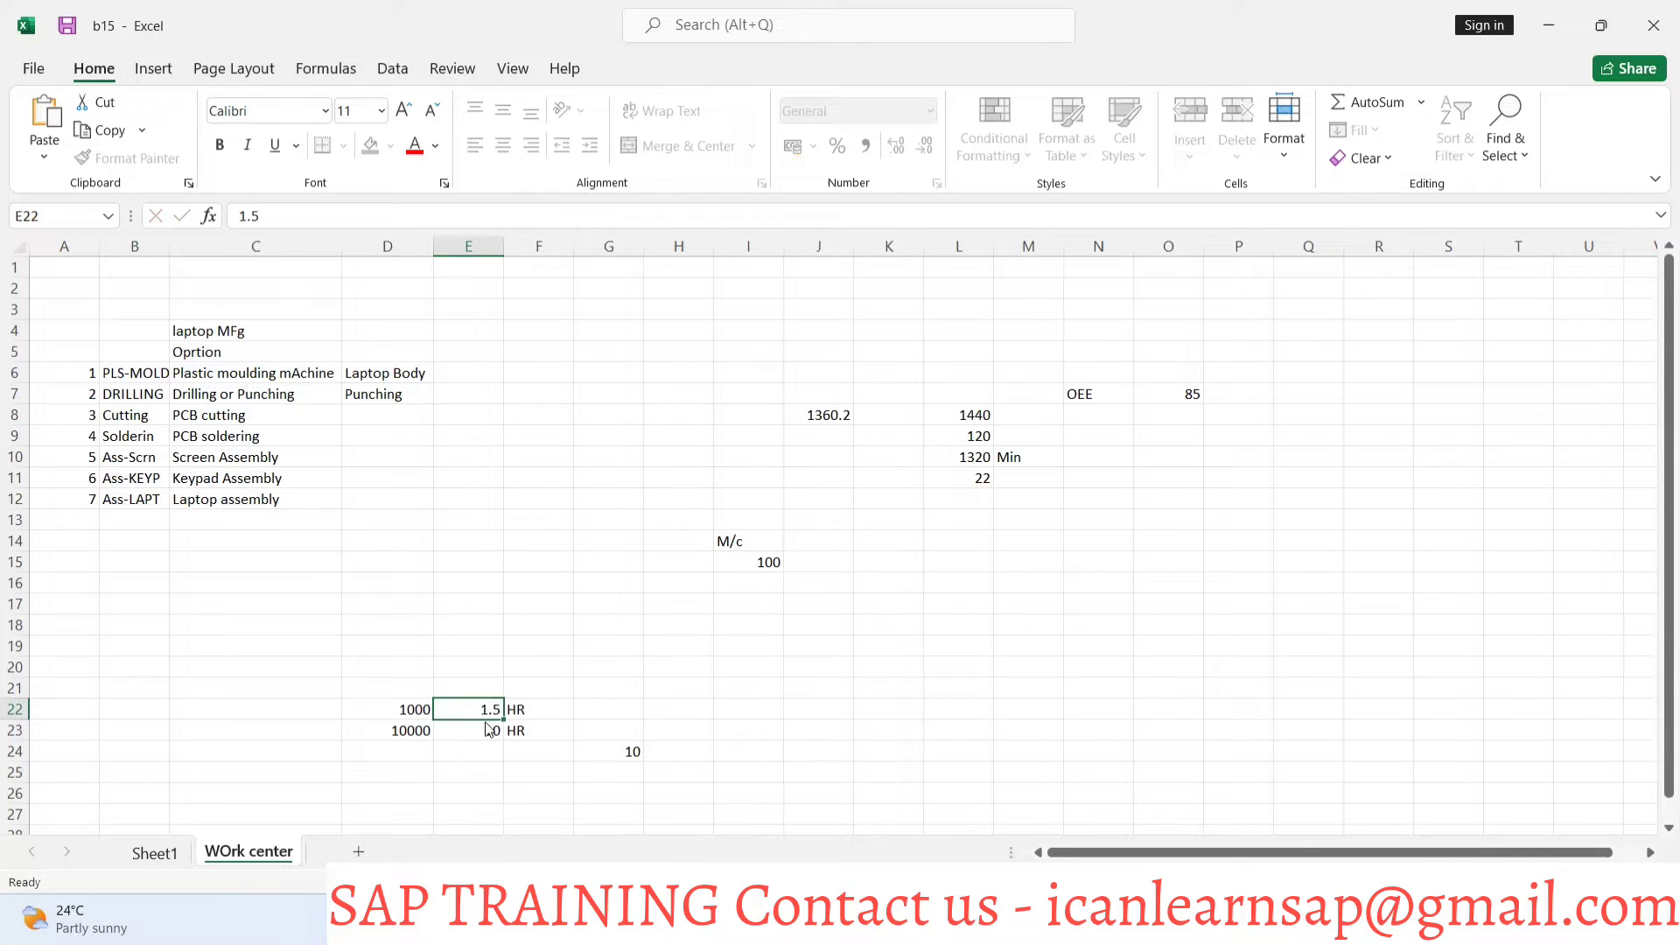
# Clear the formula in cell G24 and replace it with =(D23)/(D22*1.5)
pyautogui.click(638, 763)
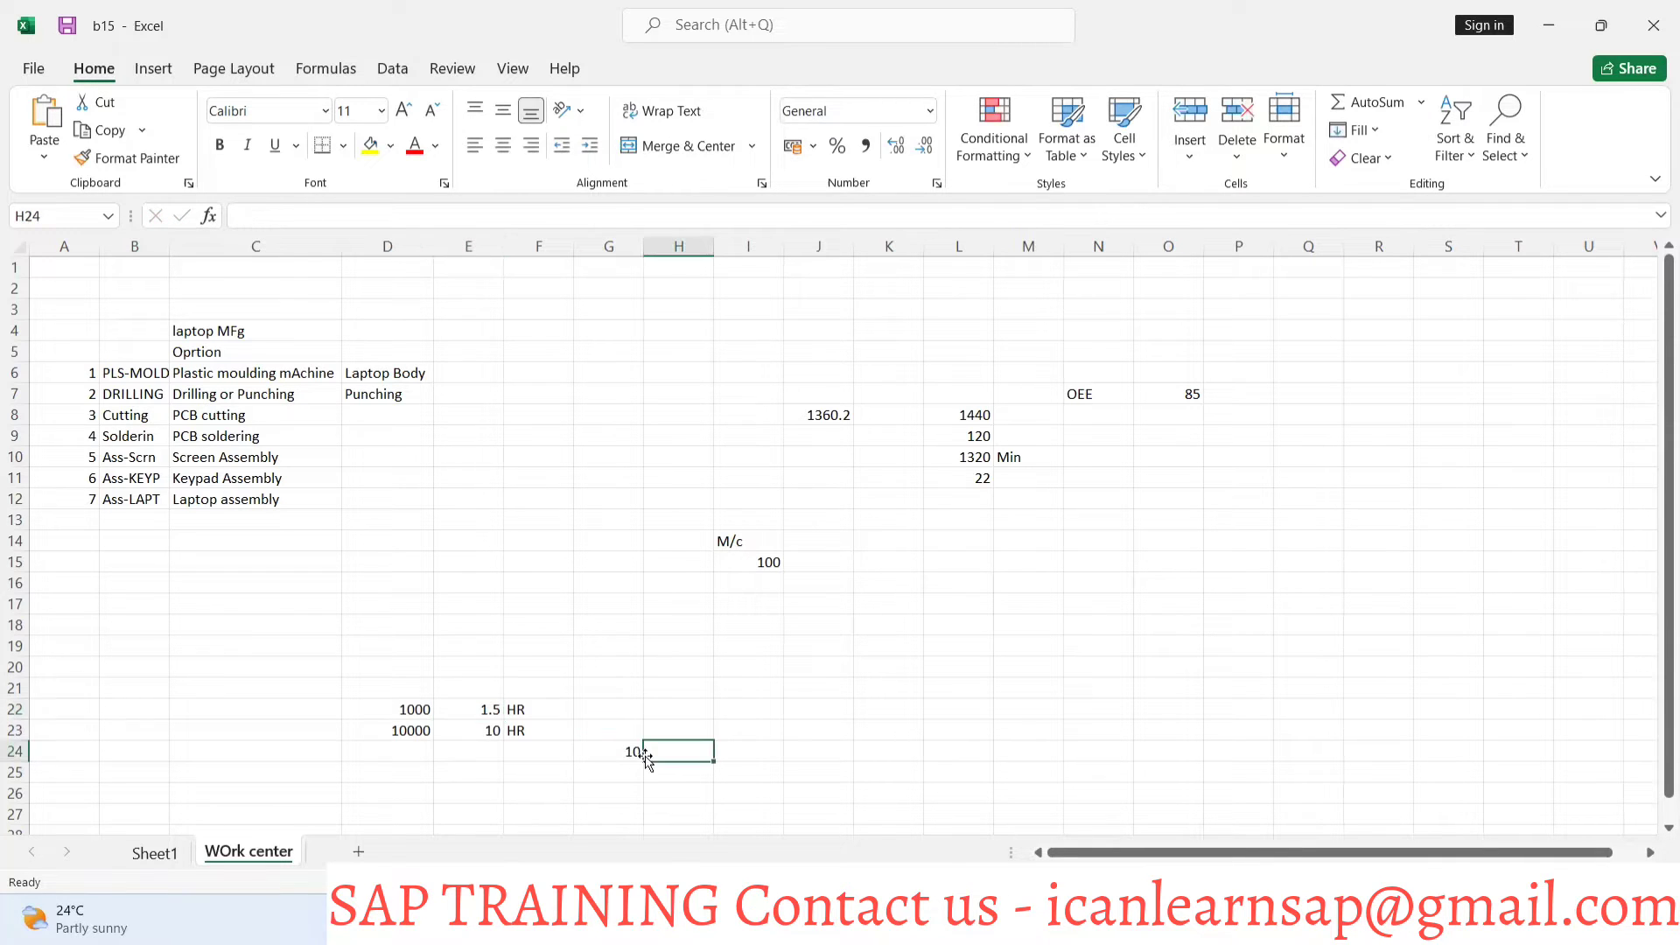
pyautogui.doubleClick(623, 751)
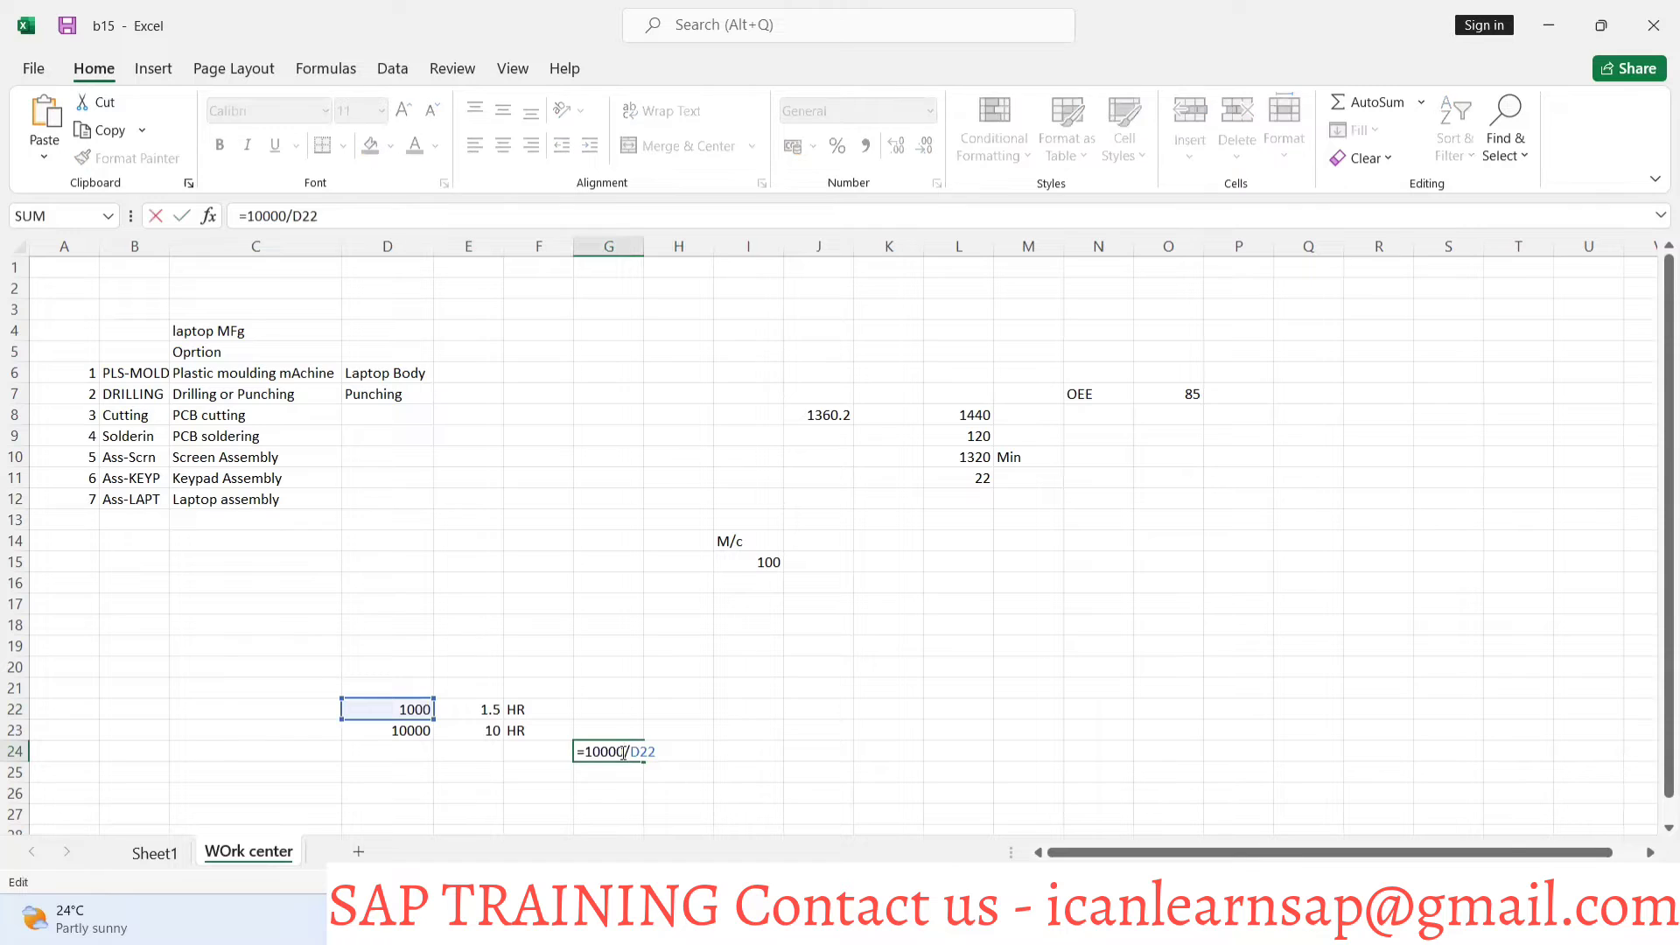
pyautogui.hotkey('ctrl', 'Return')
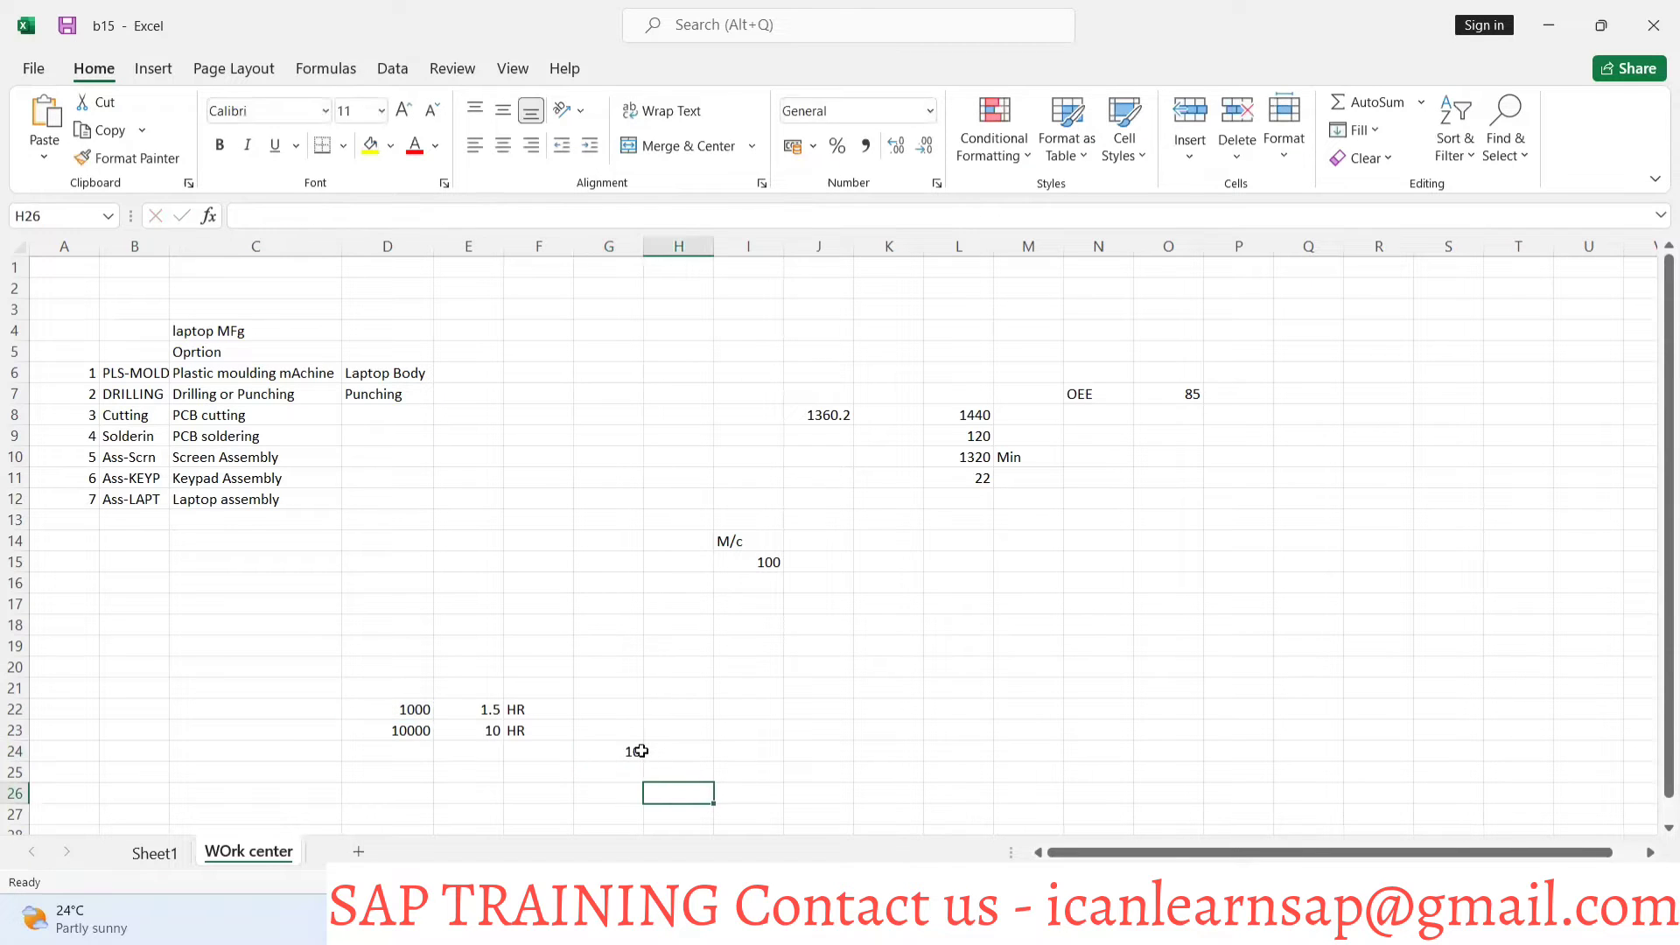
pyautogui.press('Delete')
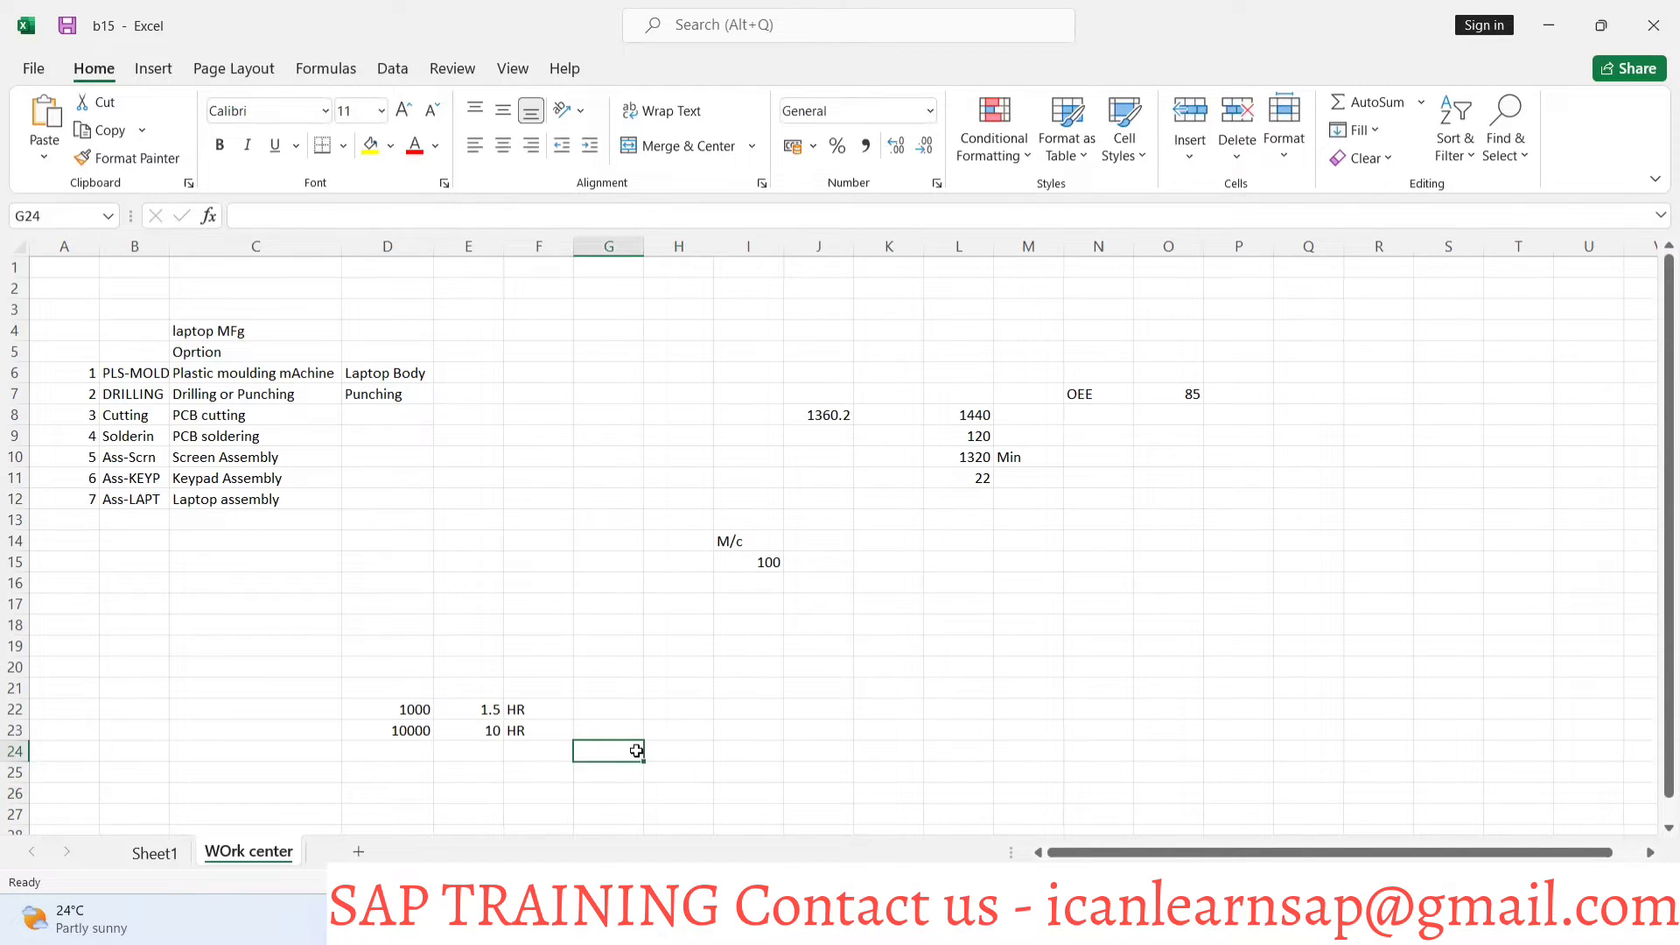
pyautogui.write('=(')
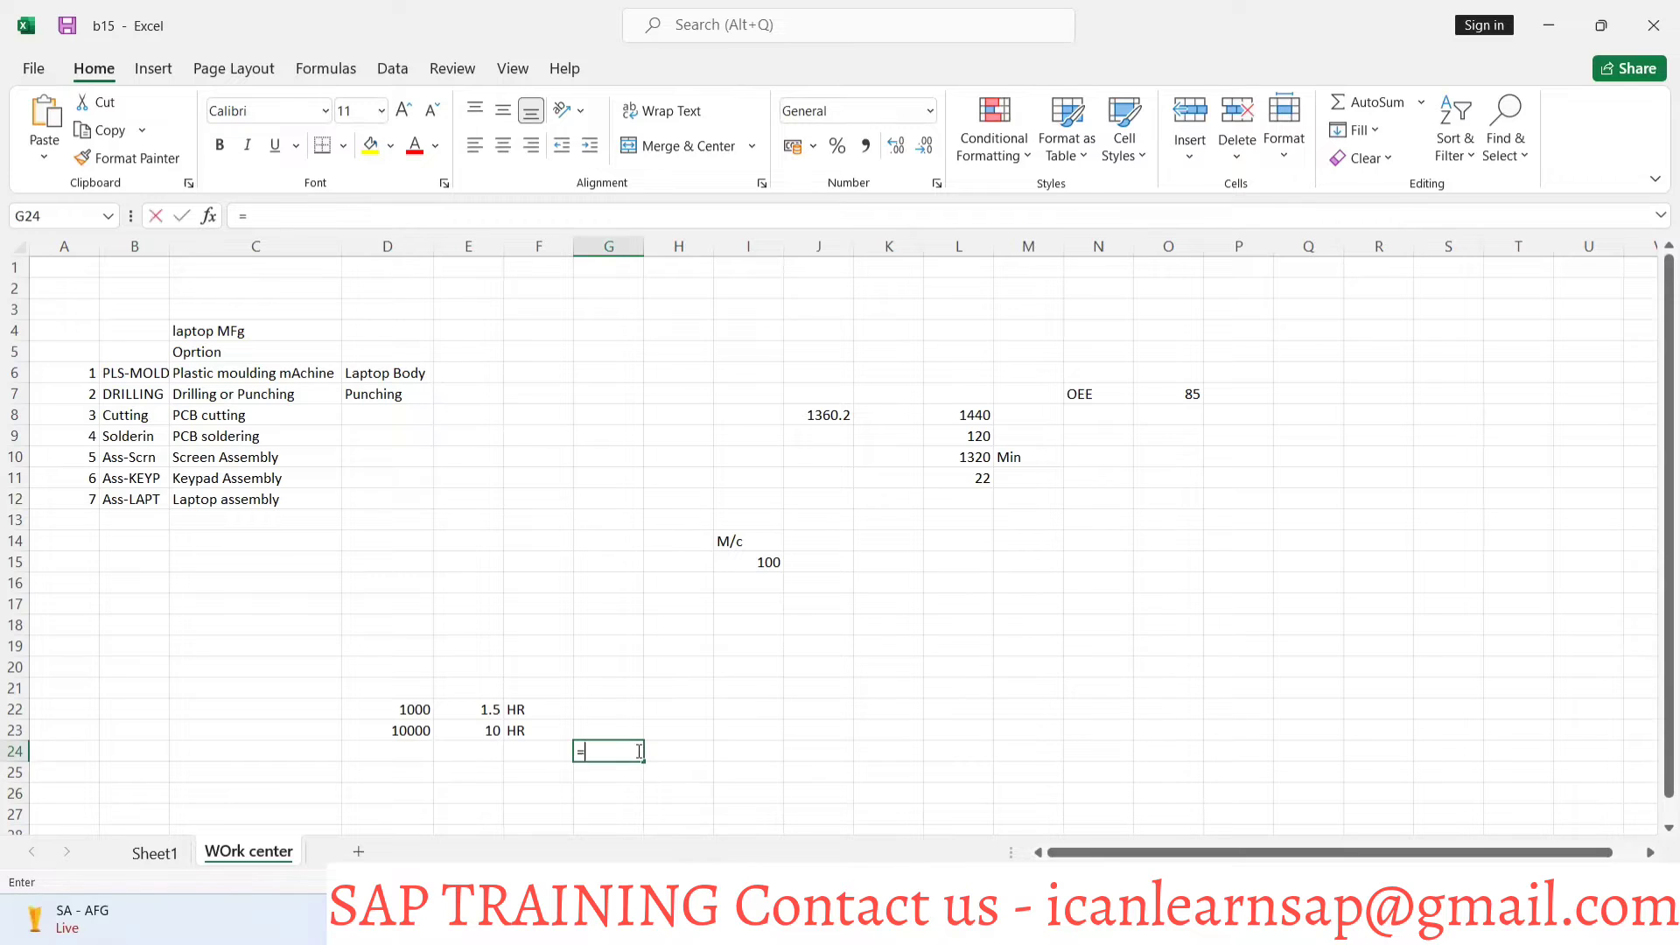
pyautogui.click(398, 730)
pyautogui.write(')/(')
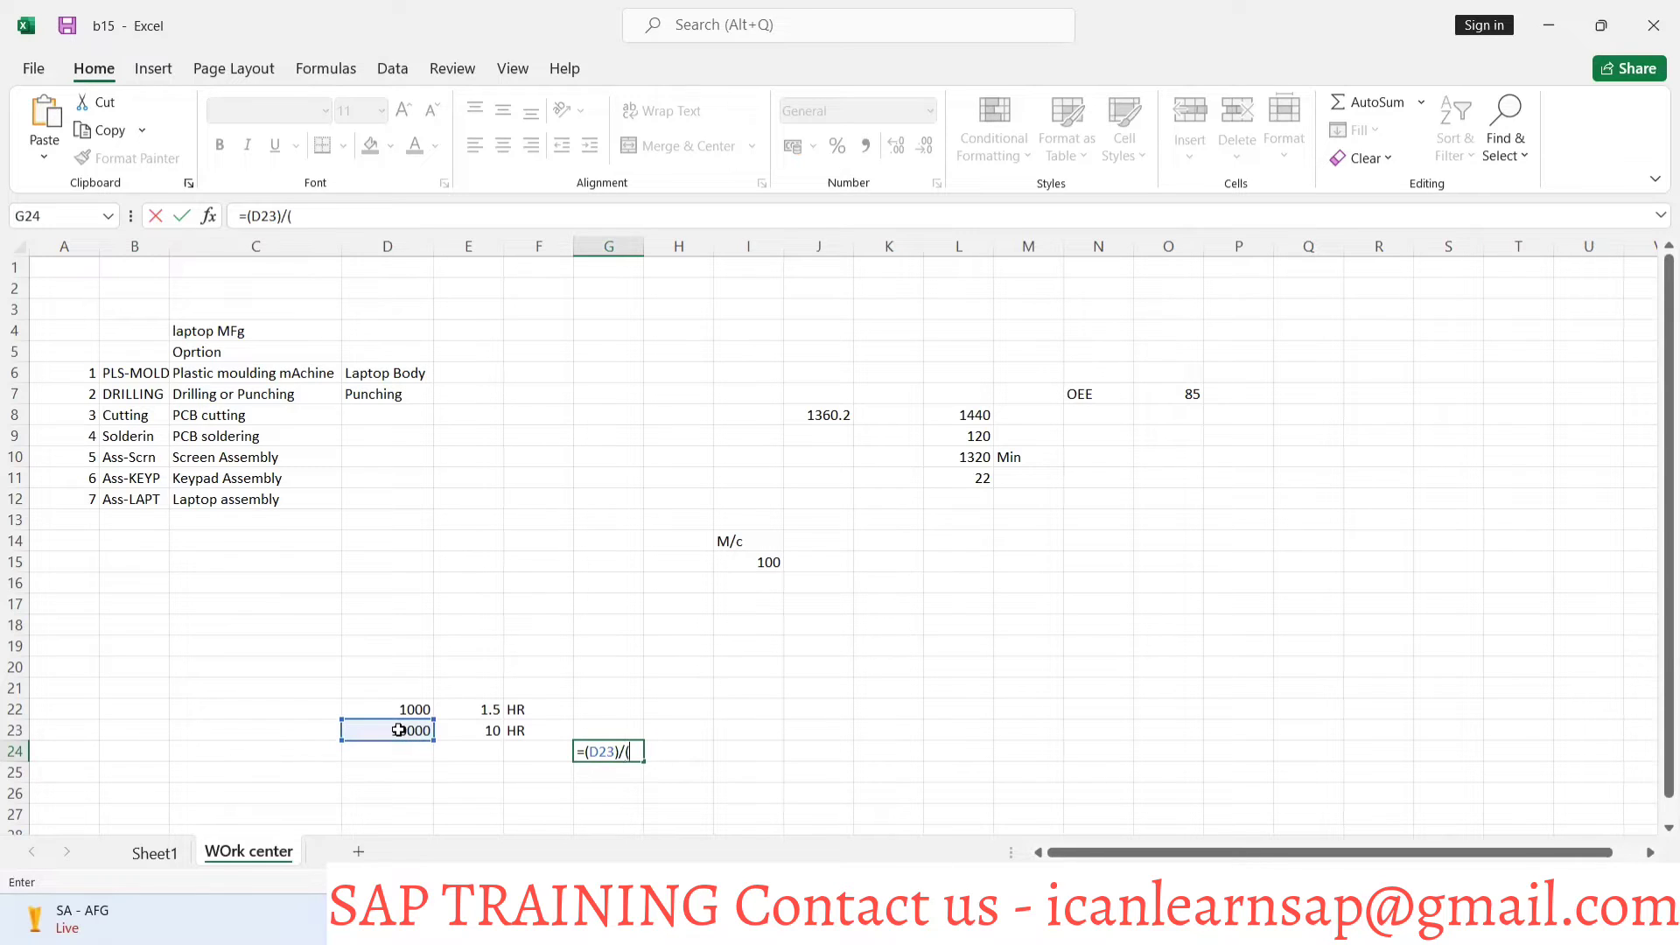
pyautogui.click(408, 712)
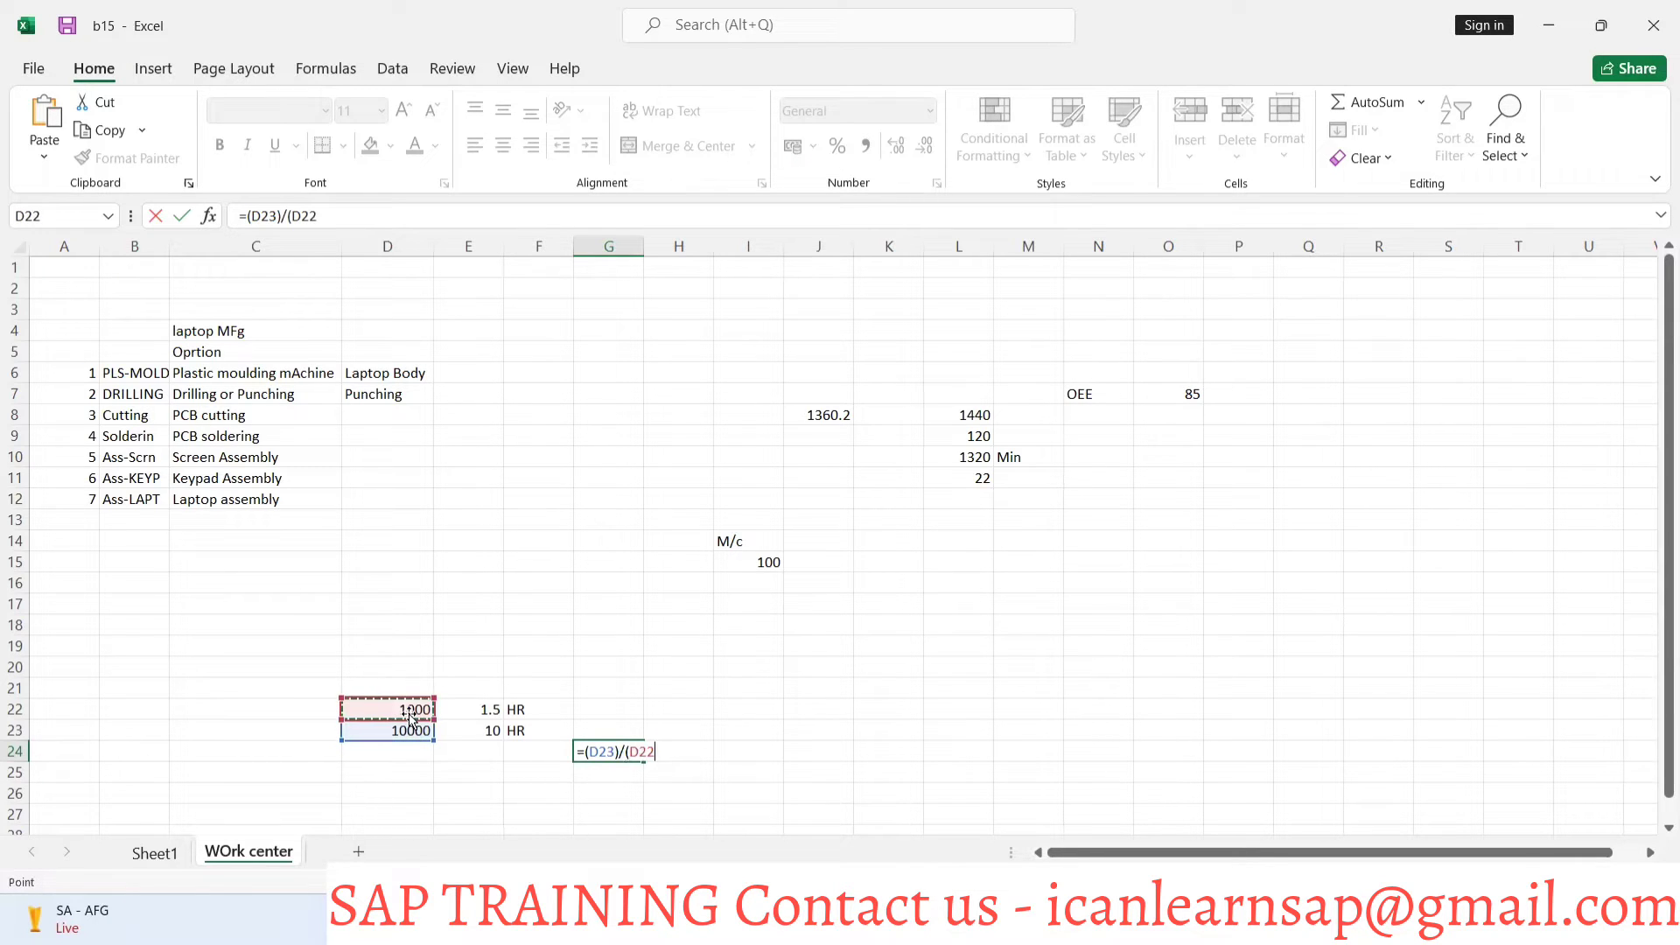
pyautogui.write('/1.5)')
pyautogui.press('Return')
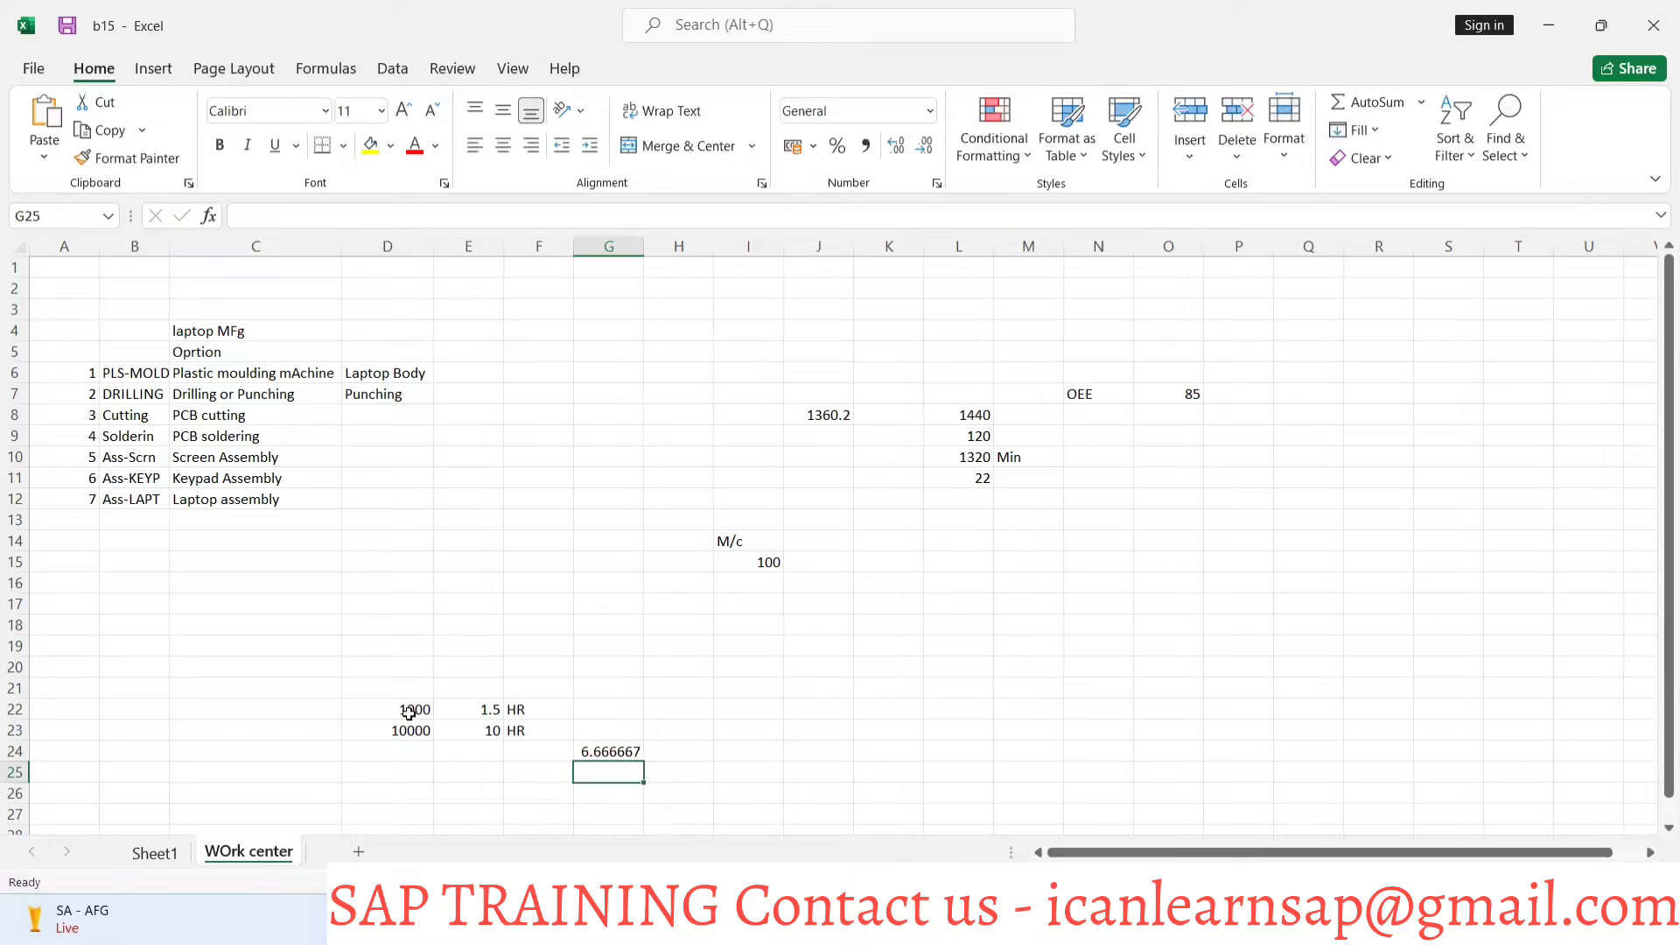
pyautogui.click(613, 753)
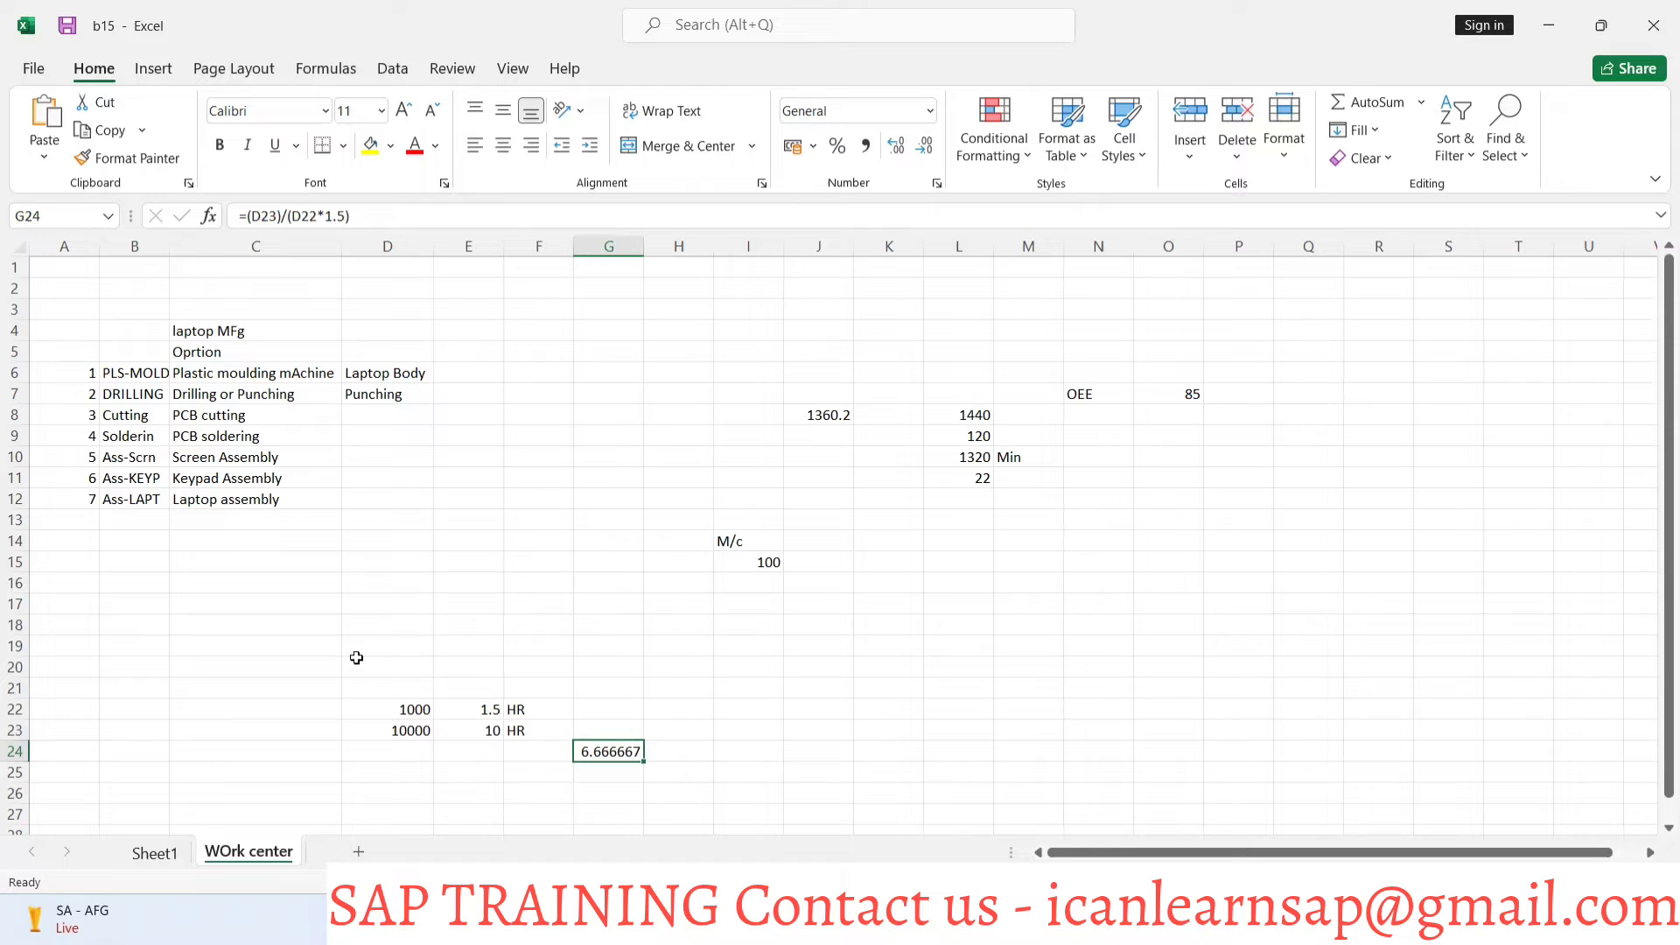
# Switch to the SAP formula test and set the operation quantity to 1000 with the unit PC
pyautogui.hotkey('alt', 'Tab')
pyautogui.hotkey('alt', 'Tab')
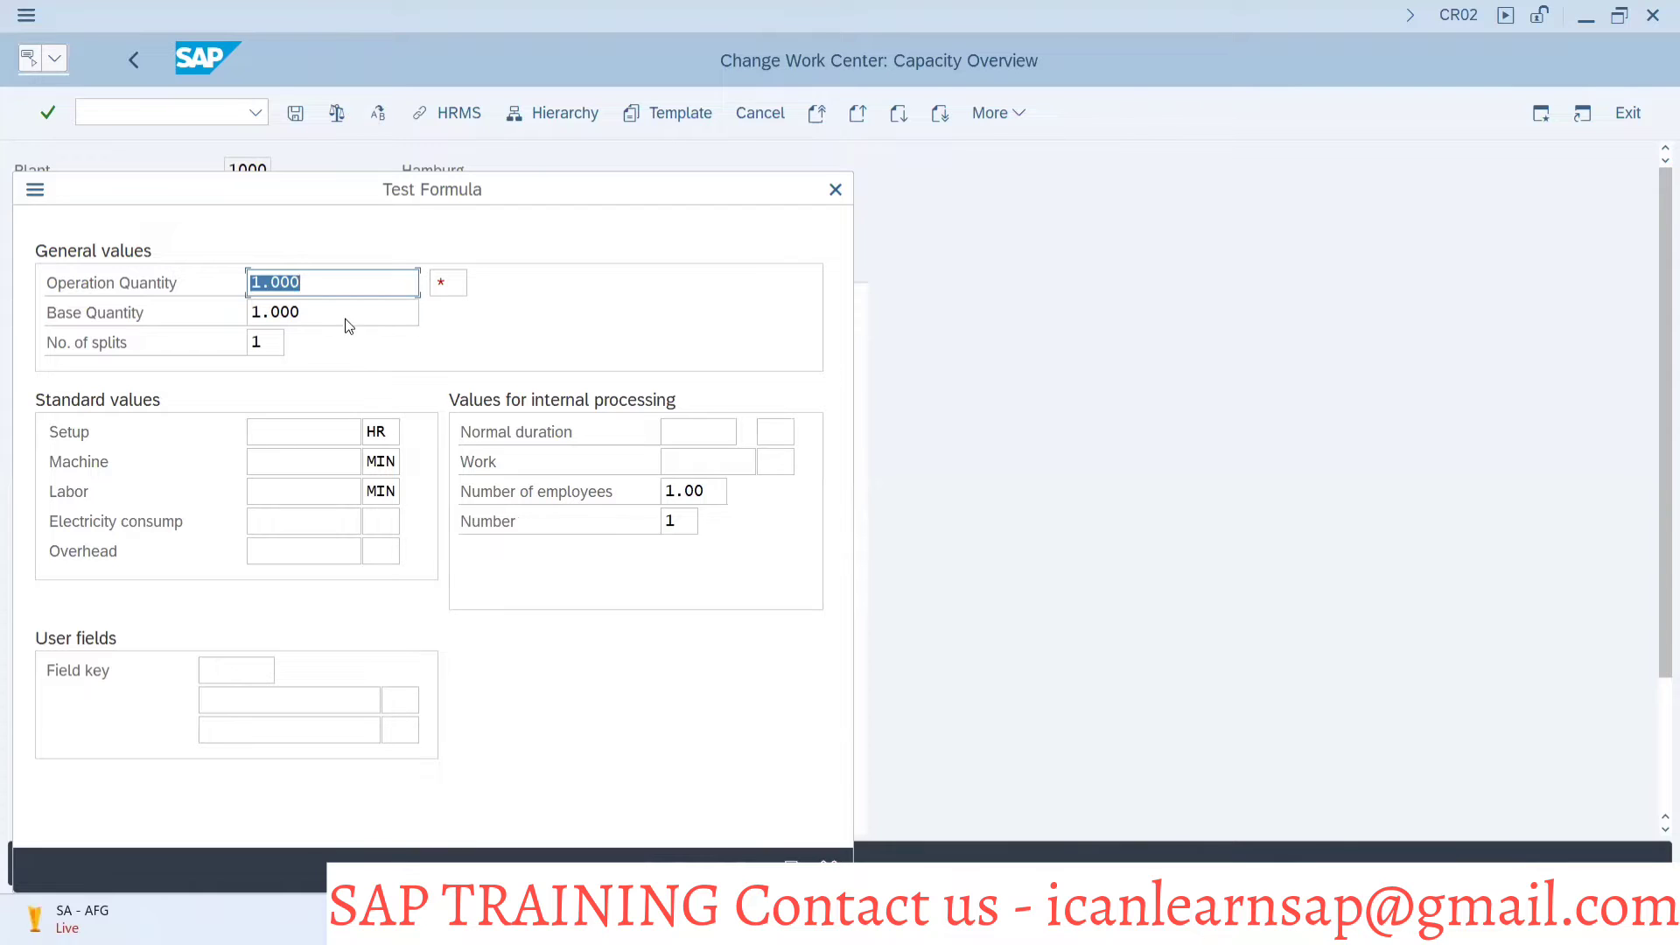
pyautogui.click(326, 284)
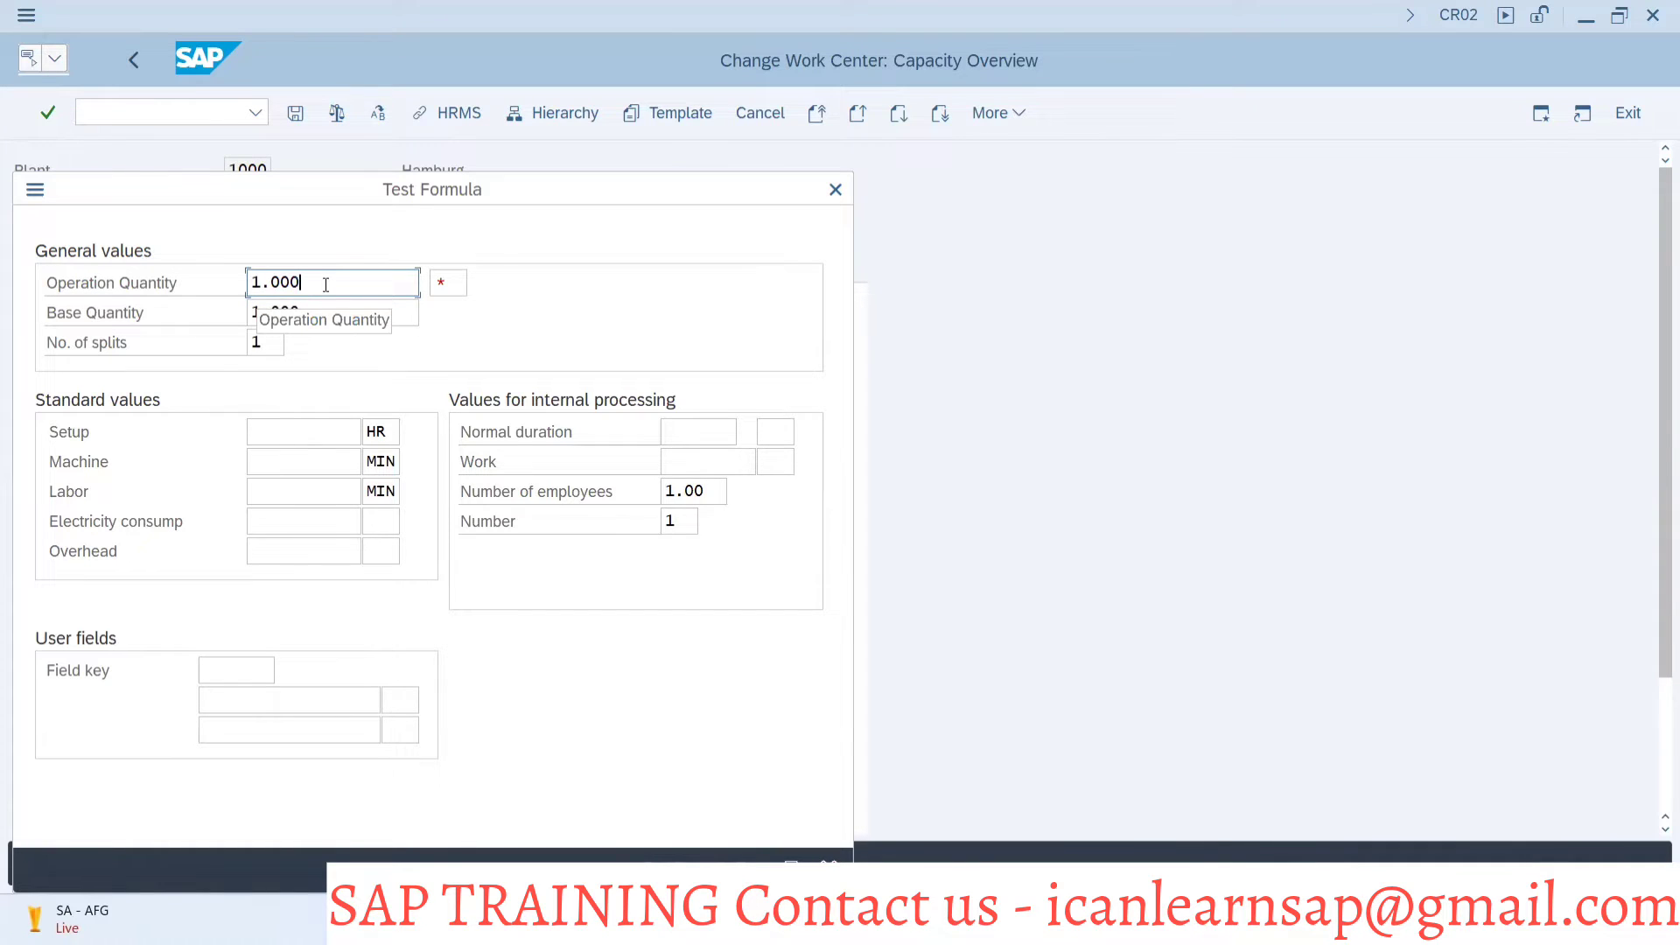
pyautogui.press('BackSpace')
pyautogui.press('BackSpace')
pyautogui.press('BackSpace')
pyautogui.press('BackSpace')
pyautogui.press('BackSpace')
pyautogui.write('1000')
pyautogui.click(455, 287)
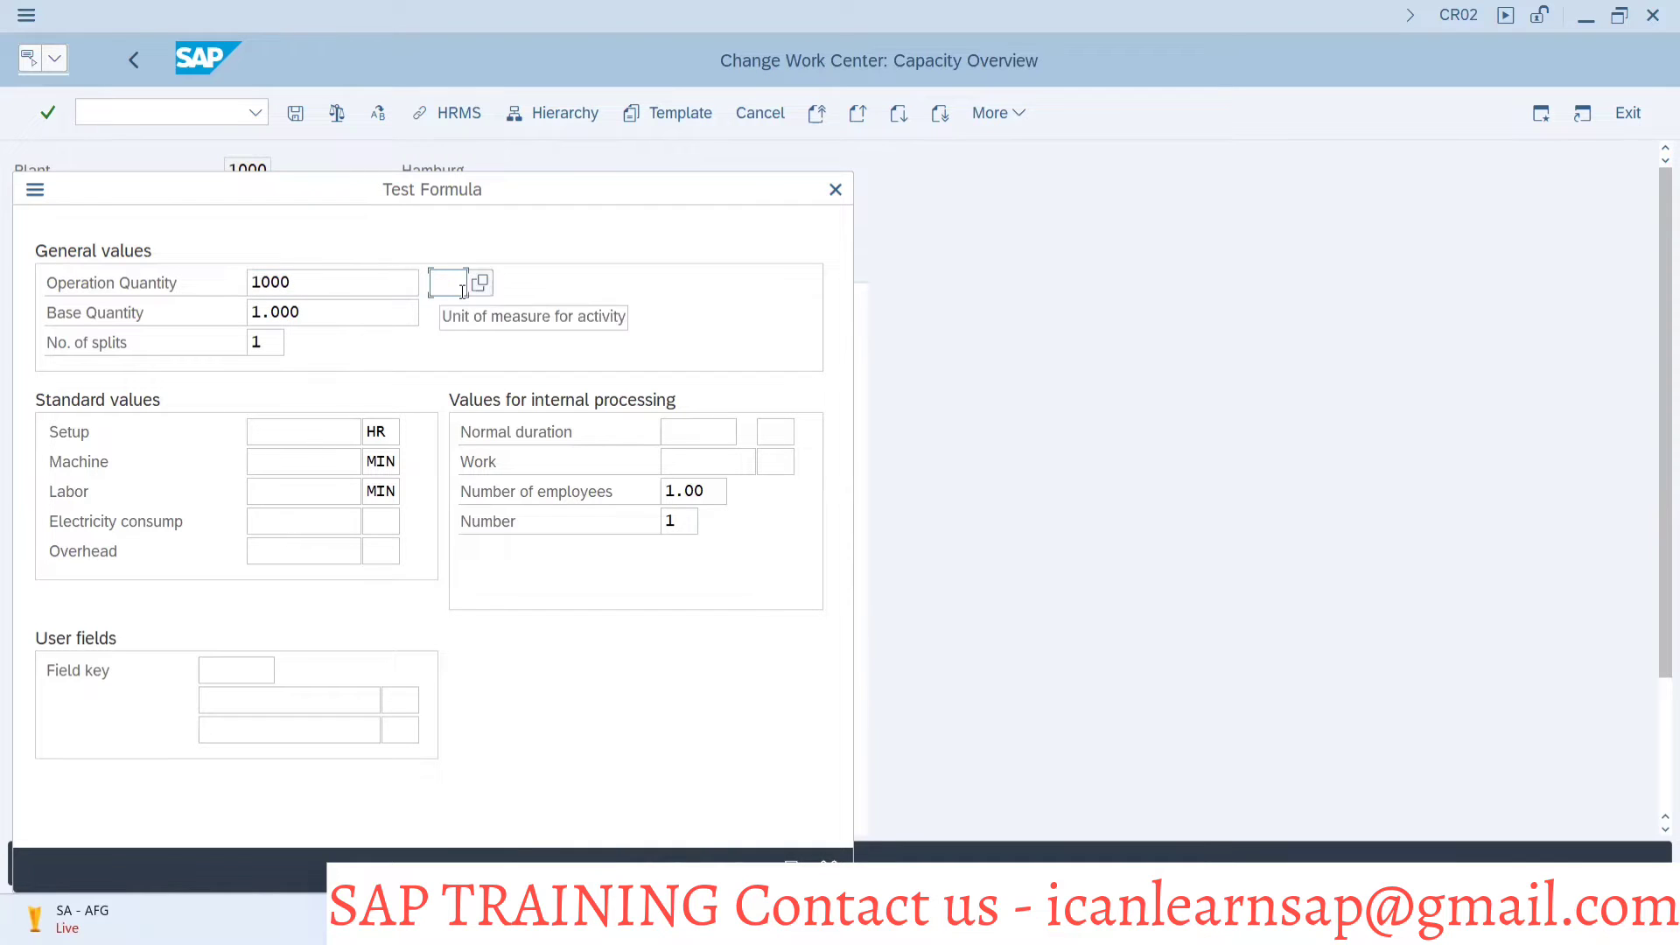
pyautogui.write('PC')
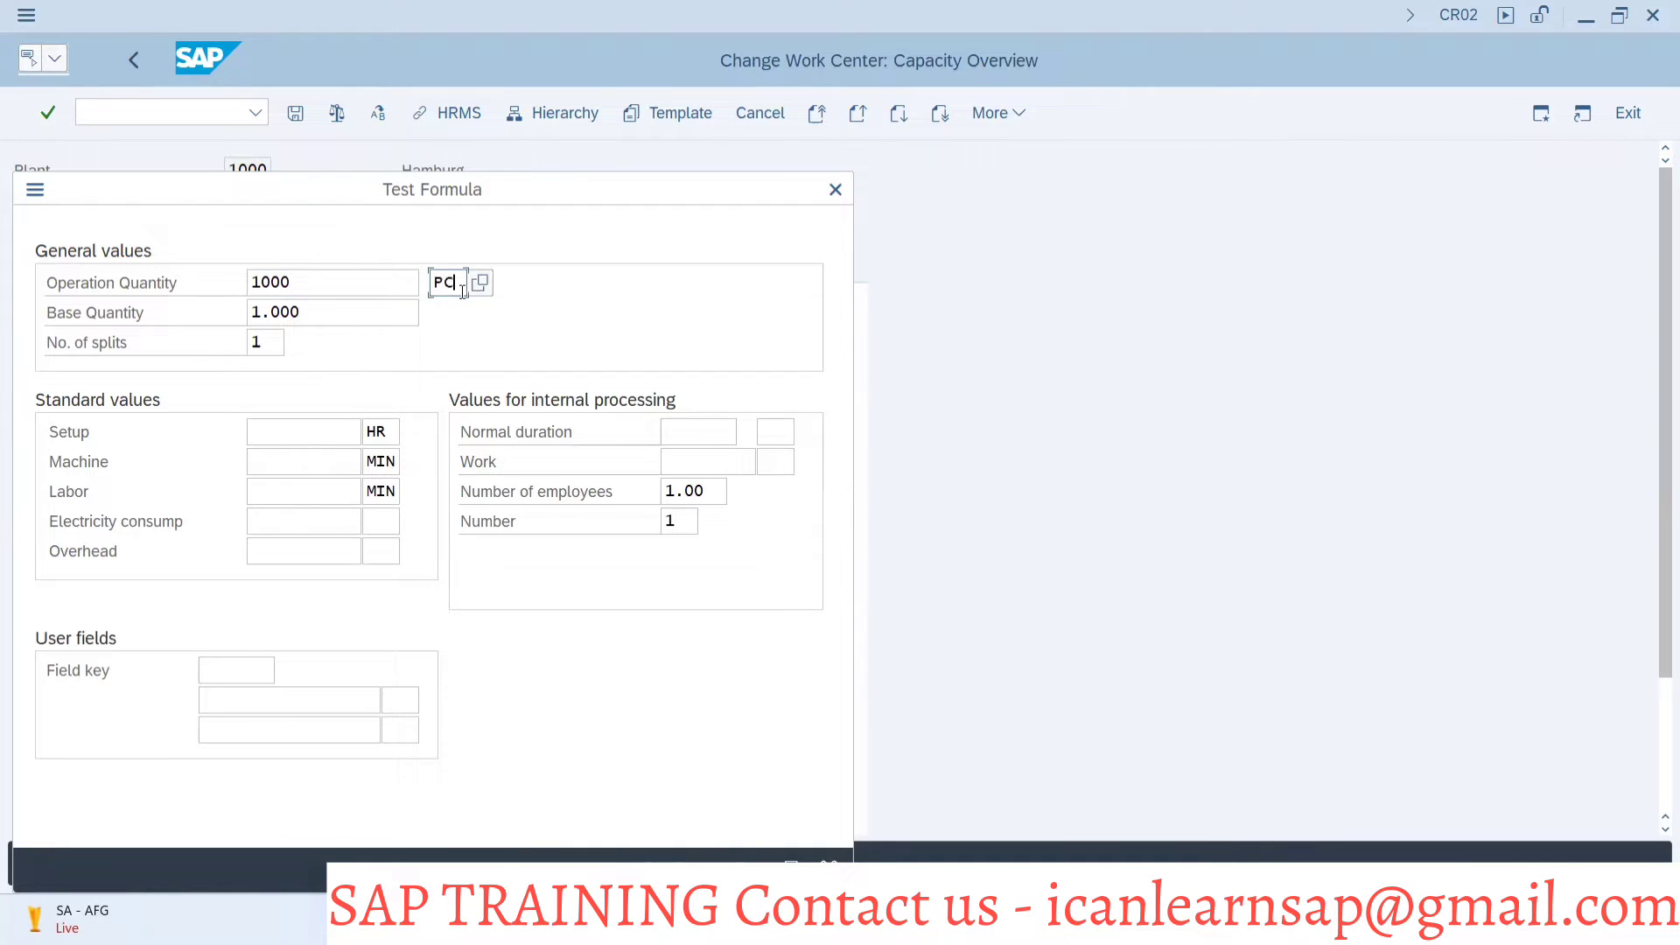
# Change the operation quantity in the formula test to 2000
pyautogui.click(387, 316)
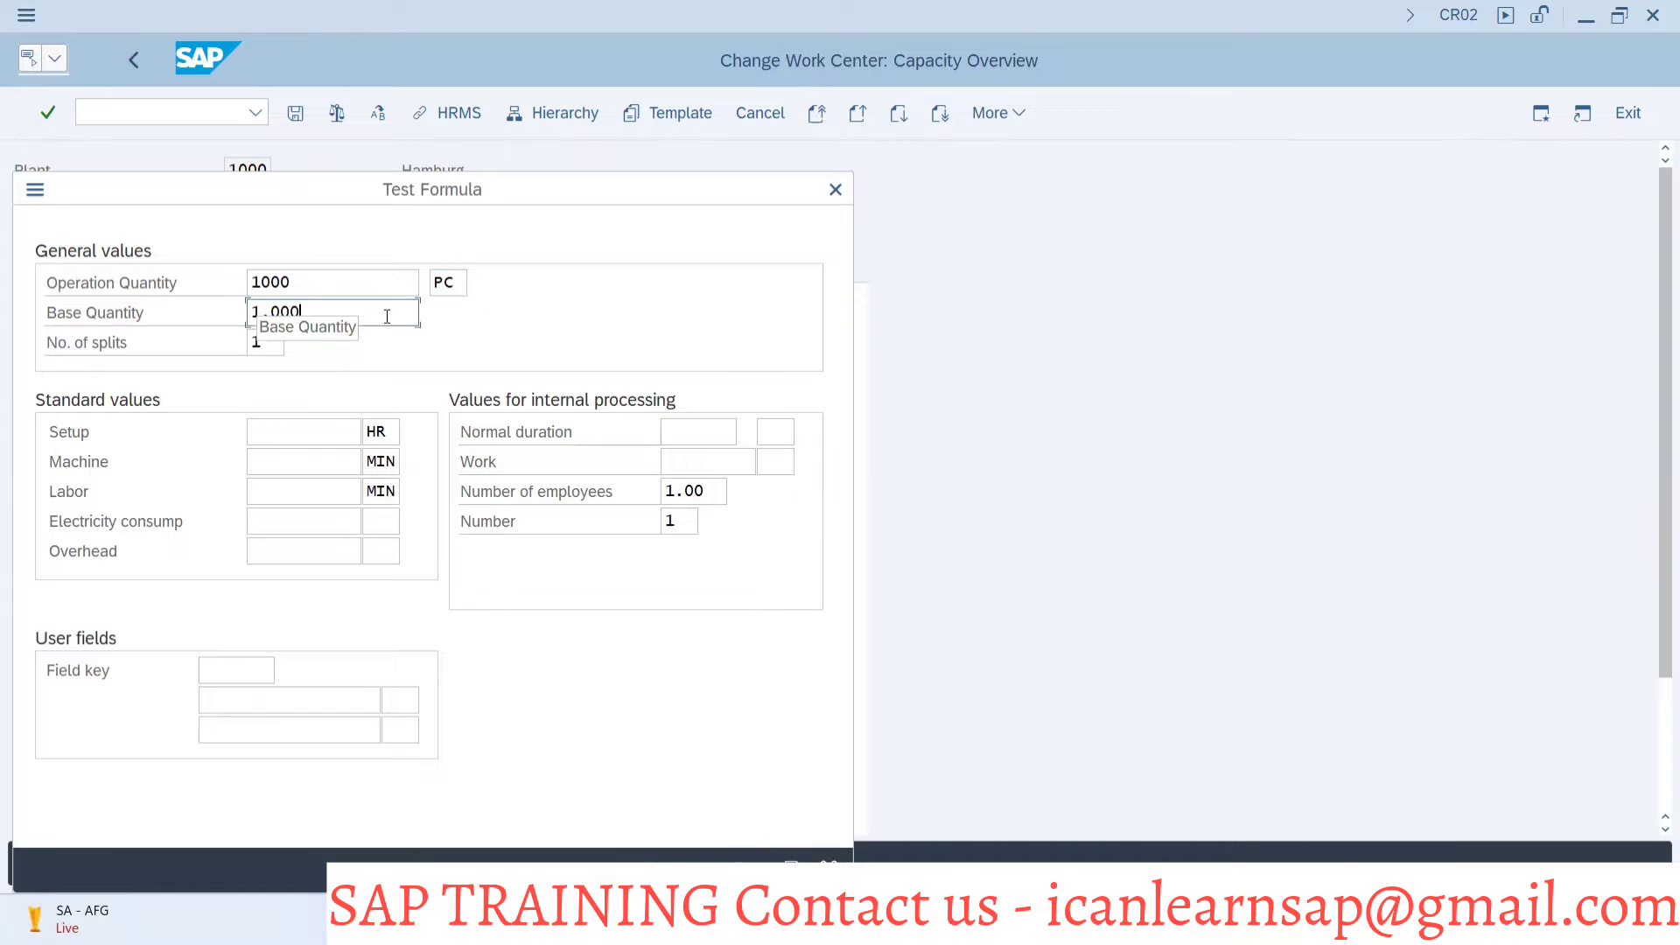
pyautogui.click(336, 273)
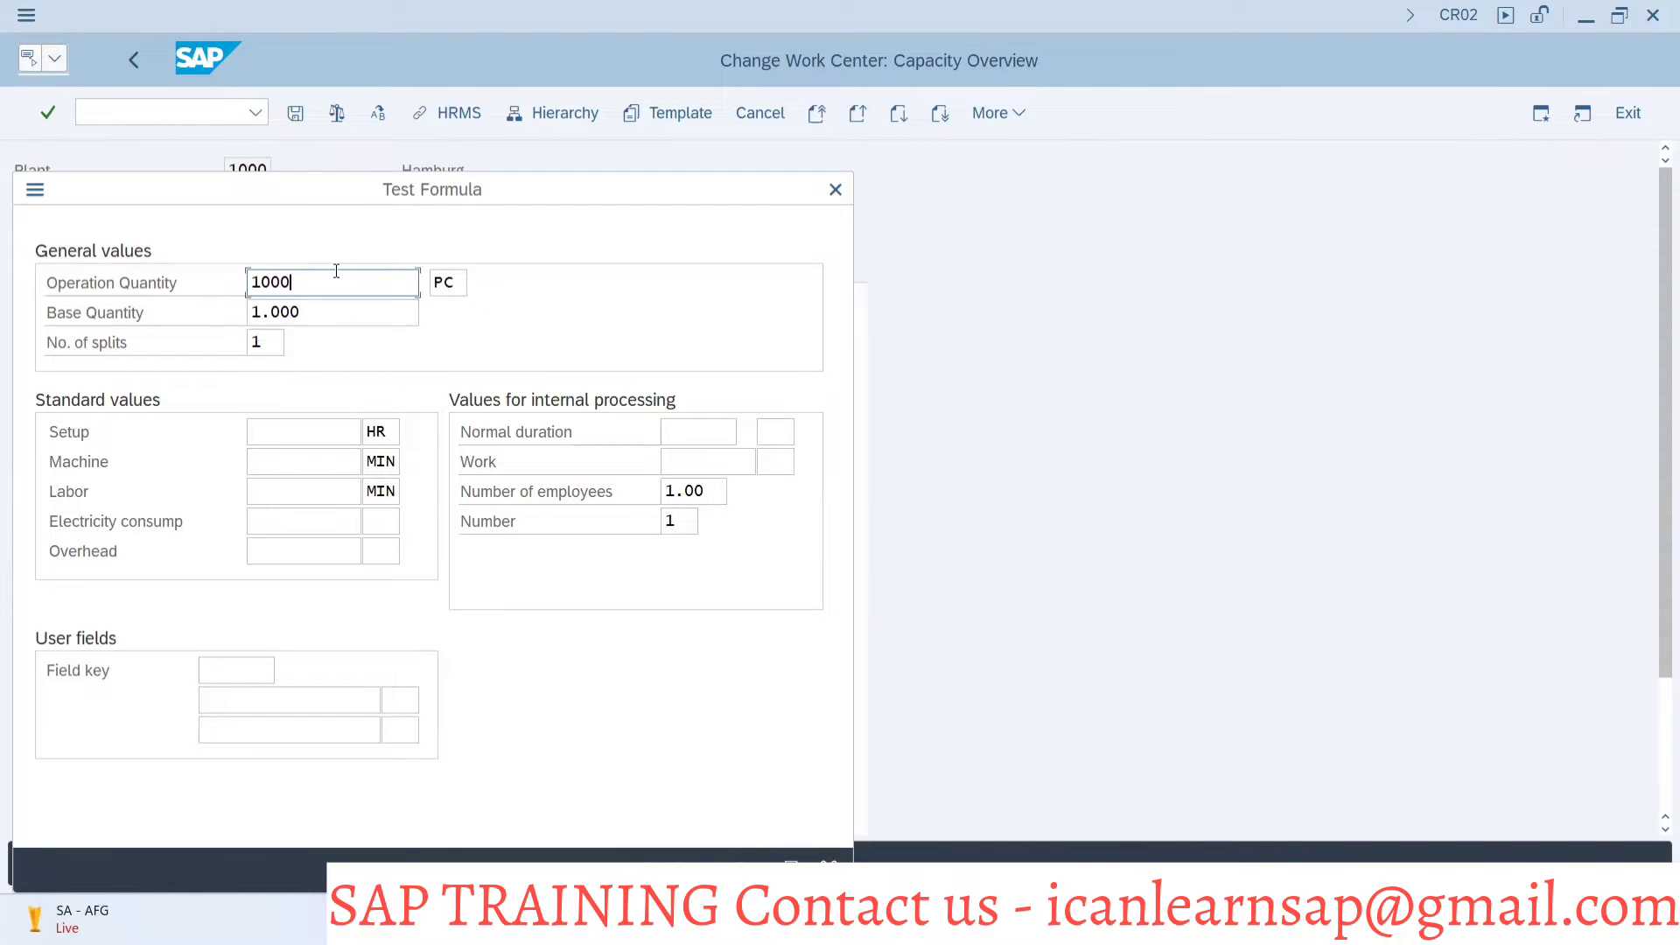
pyautogui.doubleClick(338, 278)
pyautogui.write('0')
pyautogui.write('2000')
pyautogui.press('BackSpace')
pyautogui.press('BackSpace')
pyautogui.press('BackSpace')
pyautogui.press('BackSpace')
pyautogui.press('BackSpace')
pyautogui.write('2000')
pyautogui.click(338, 317)
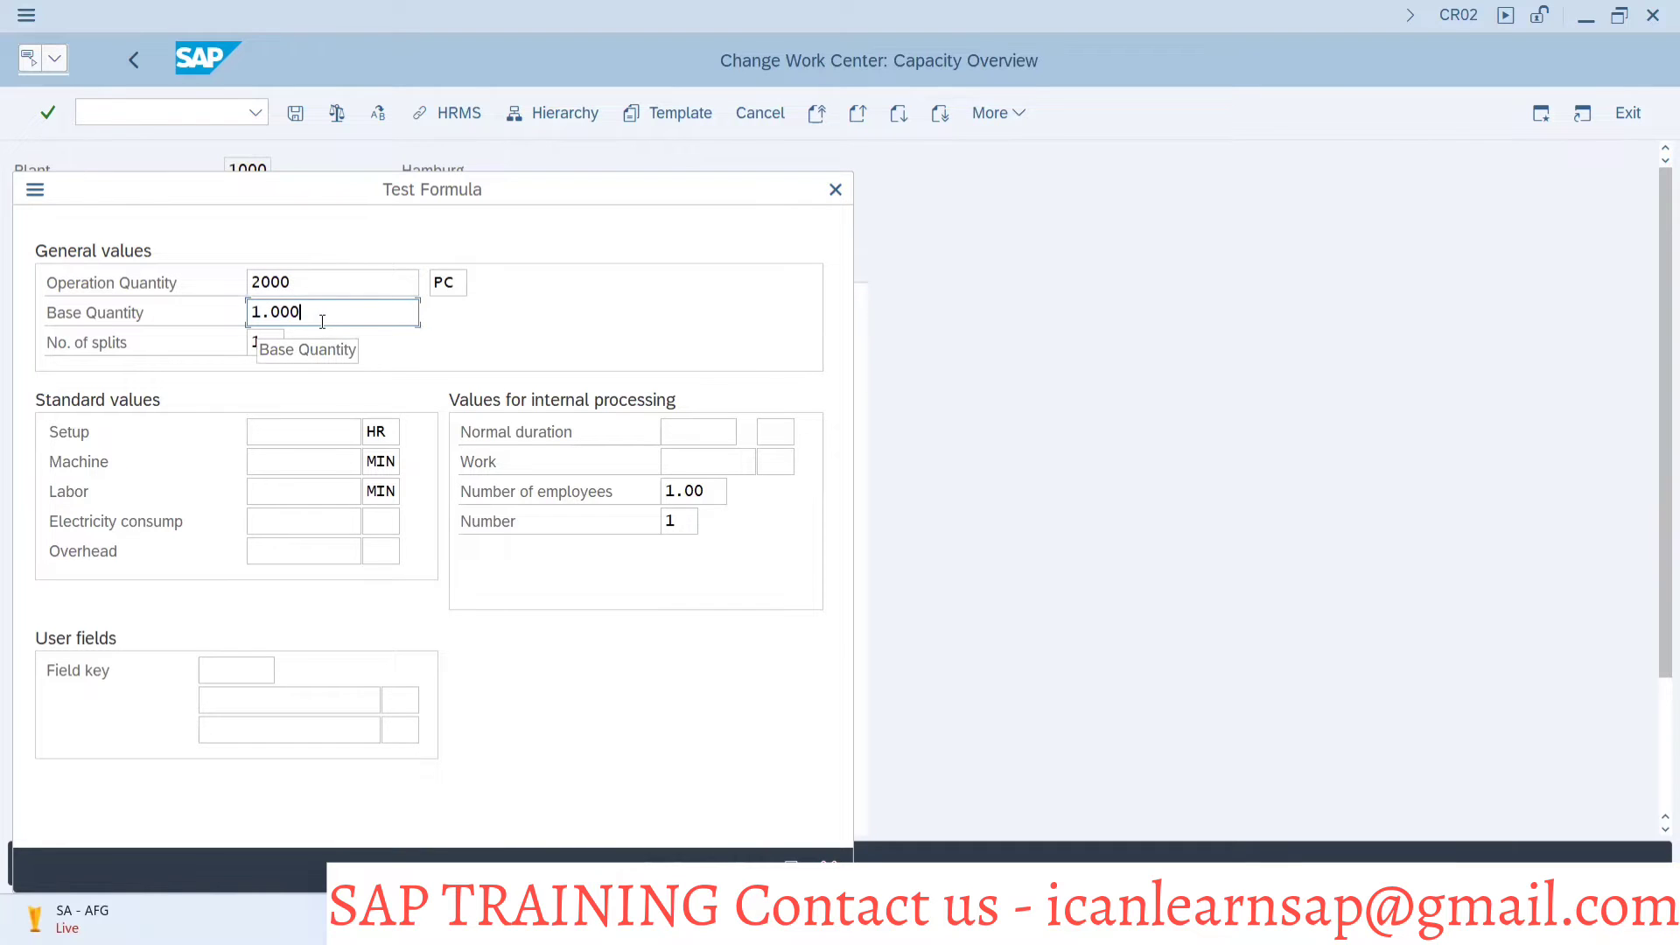
# Set the Machine standard value to 1 with the unit HR
pyautogui.click(297, 461)
pyautogui.write('1')
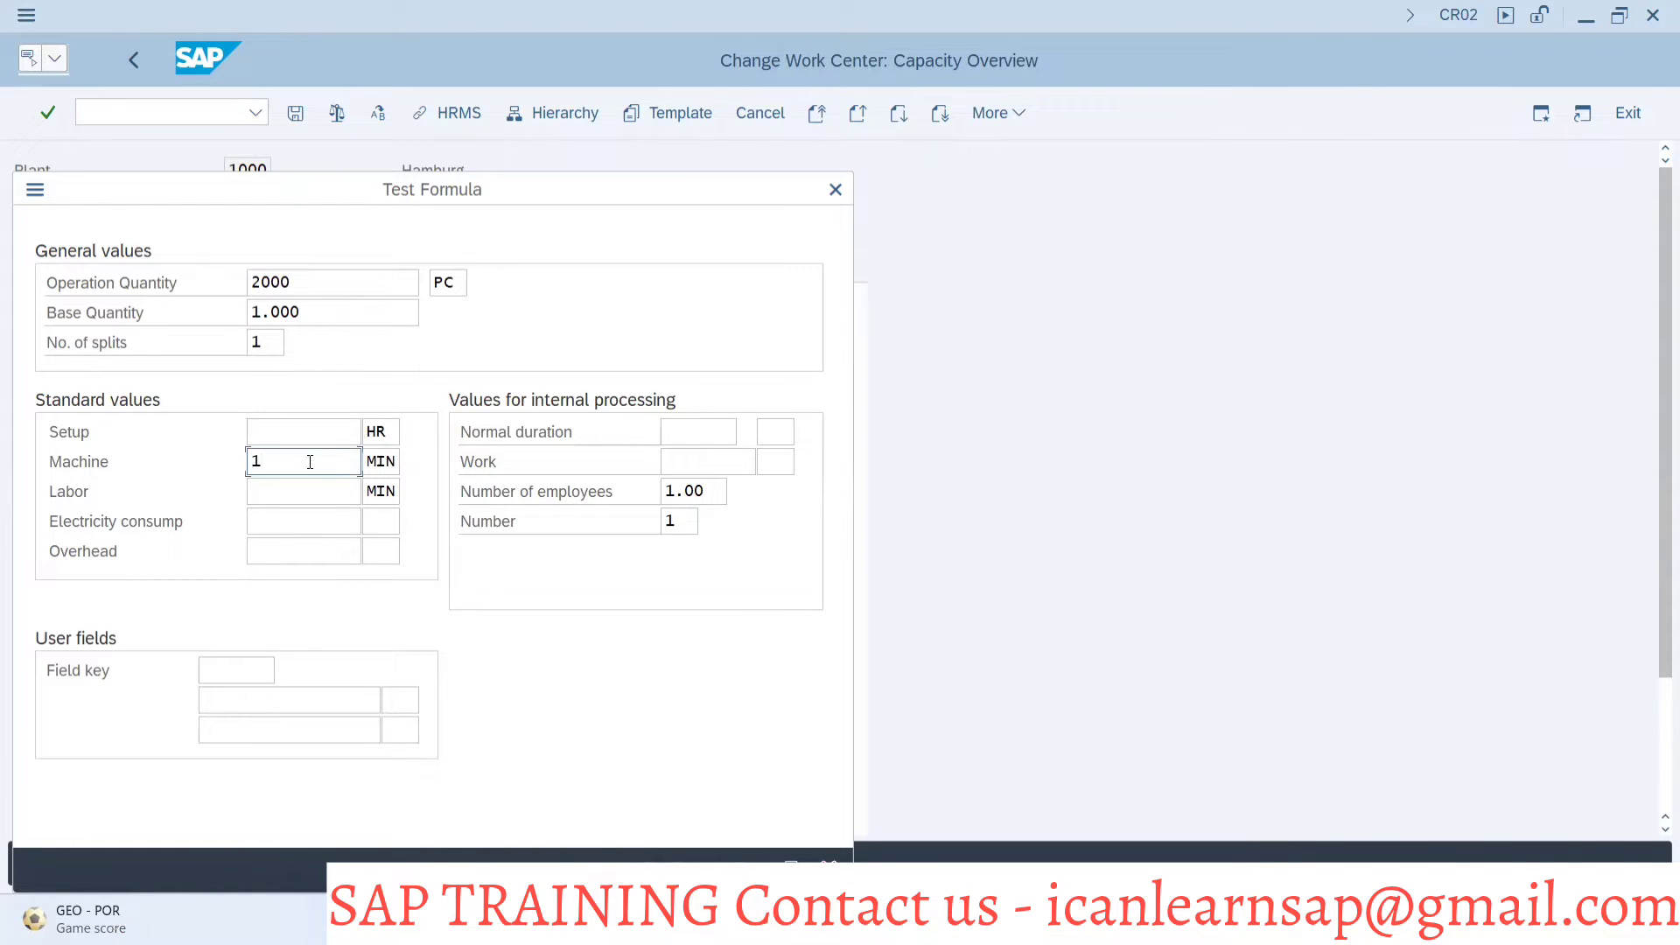
pyautogui.click(398, 462)
pyautogui.press('BackSpace')
pyautogui.press('BackSpace')
pyautogui.press('BackSpace')
pyautogui.write('HR')
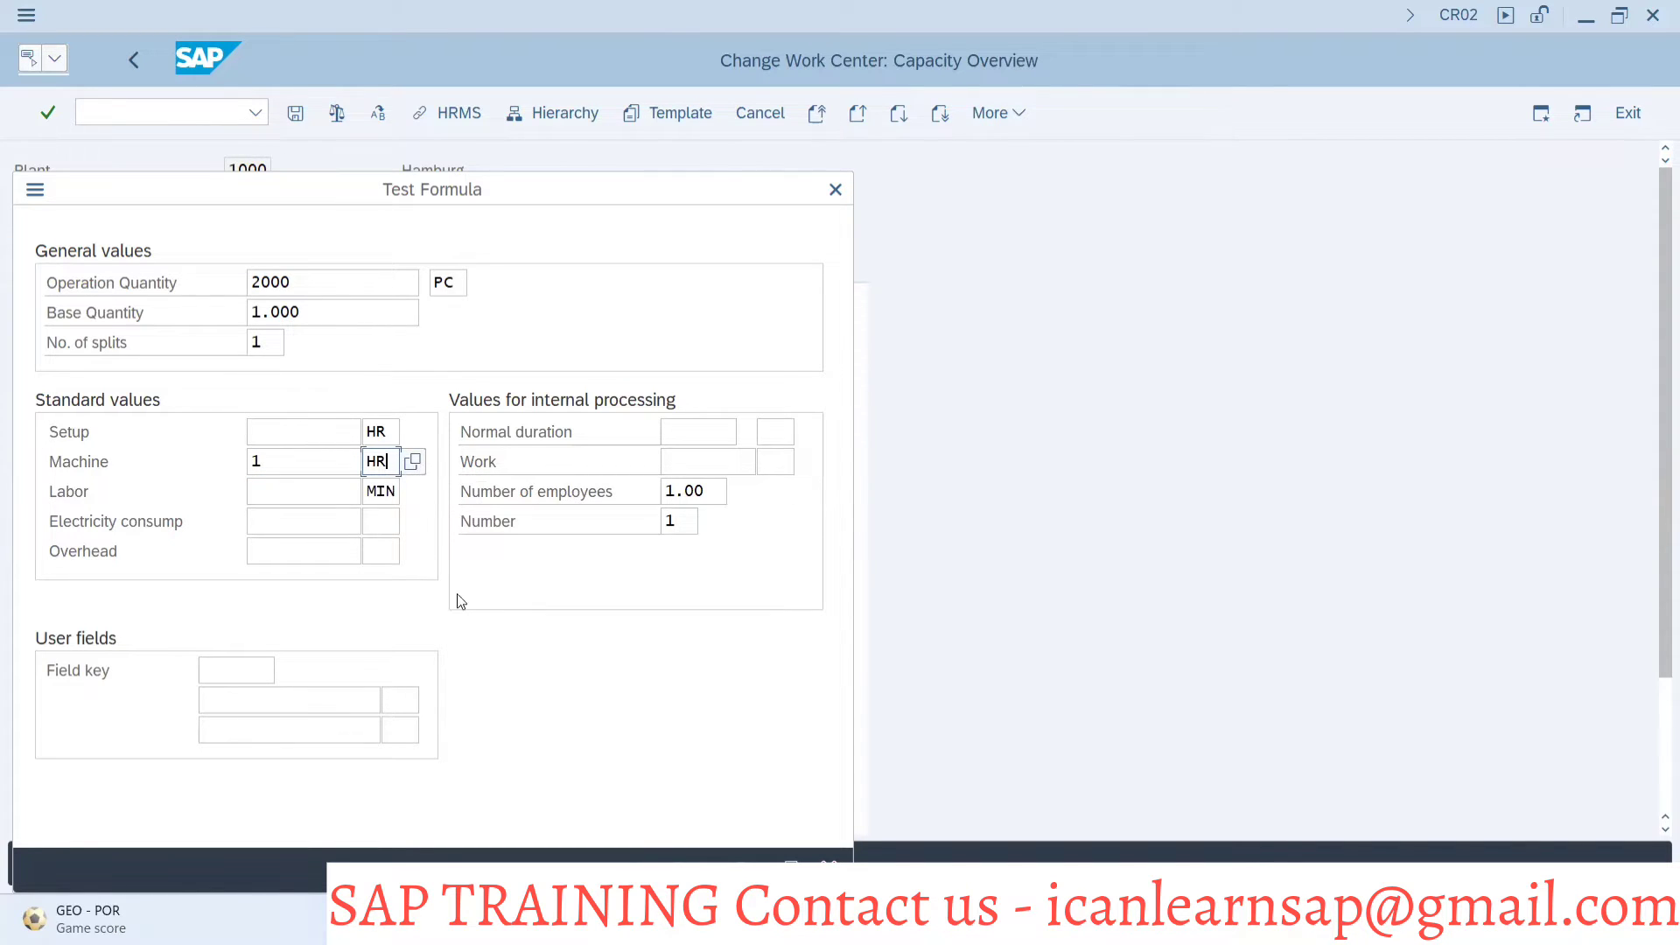
# Set the operation quantity to 20000, calculate the capacity requirements and close the result
pyautogui.click(296, 287)
pyautogui.write('0')
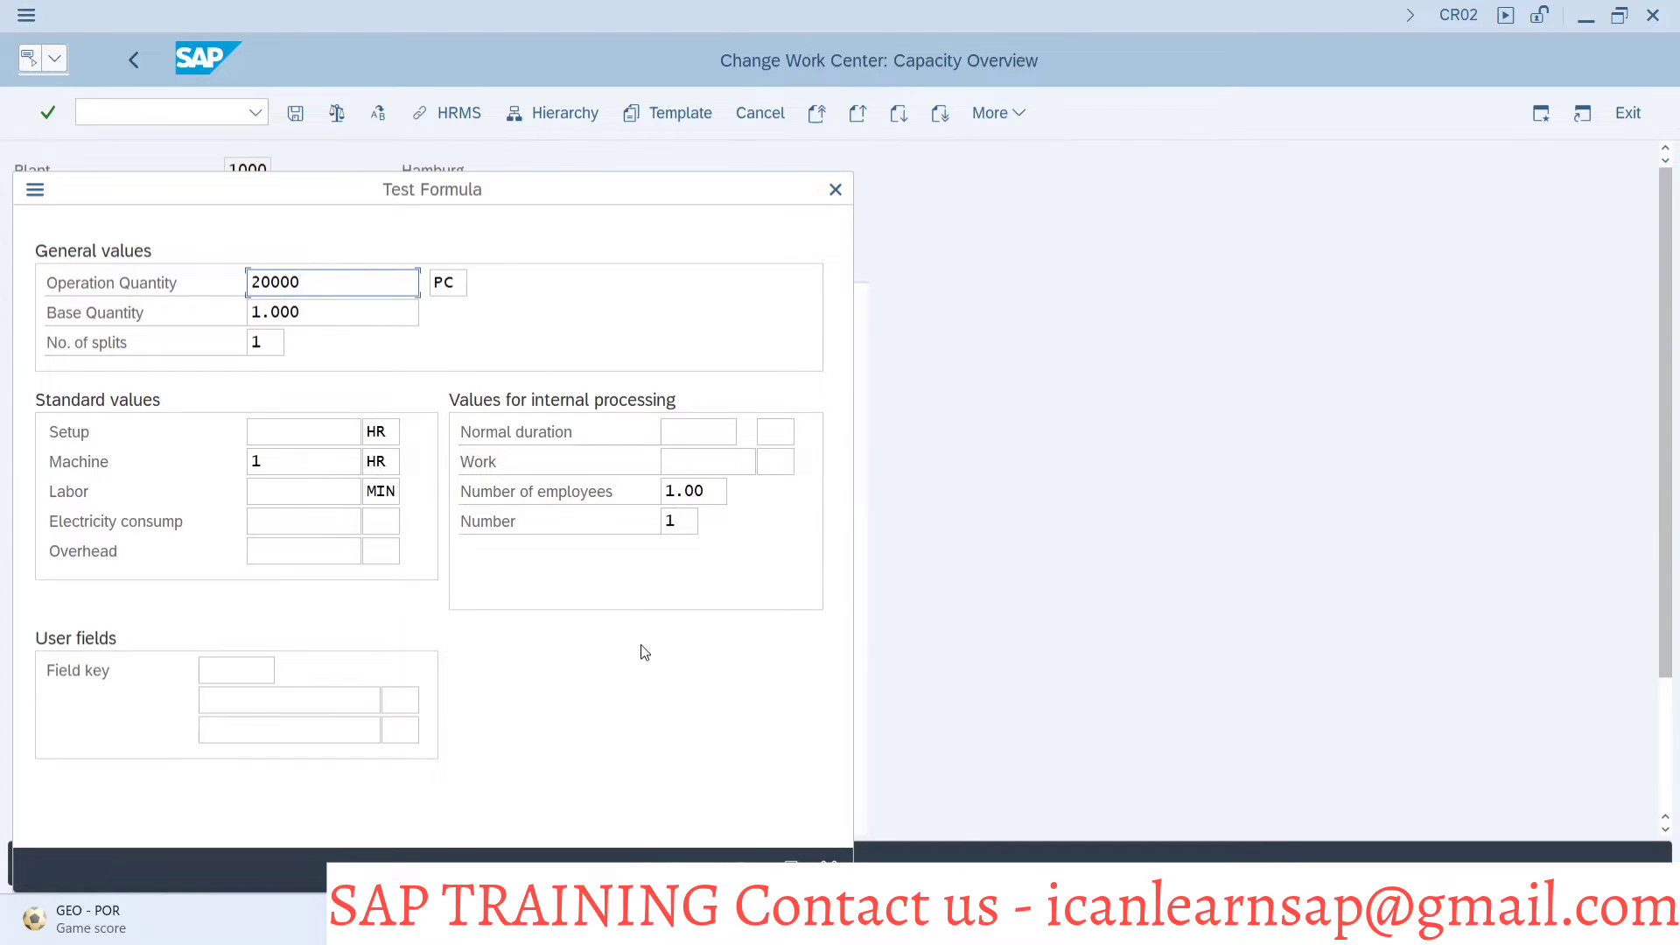
pyautogui.press('Return')
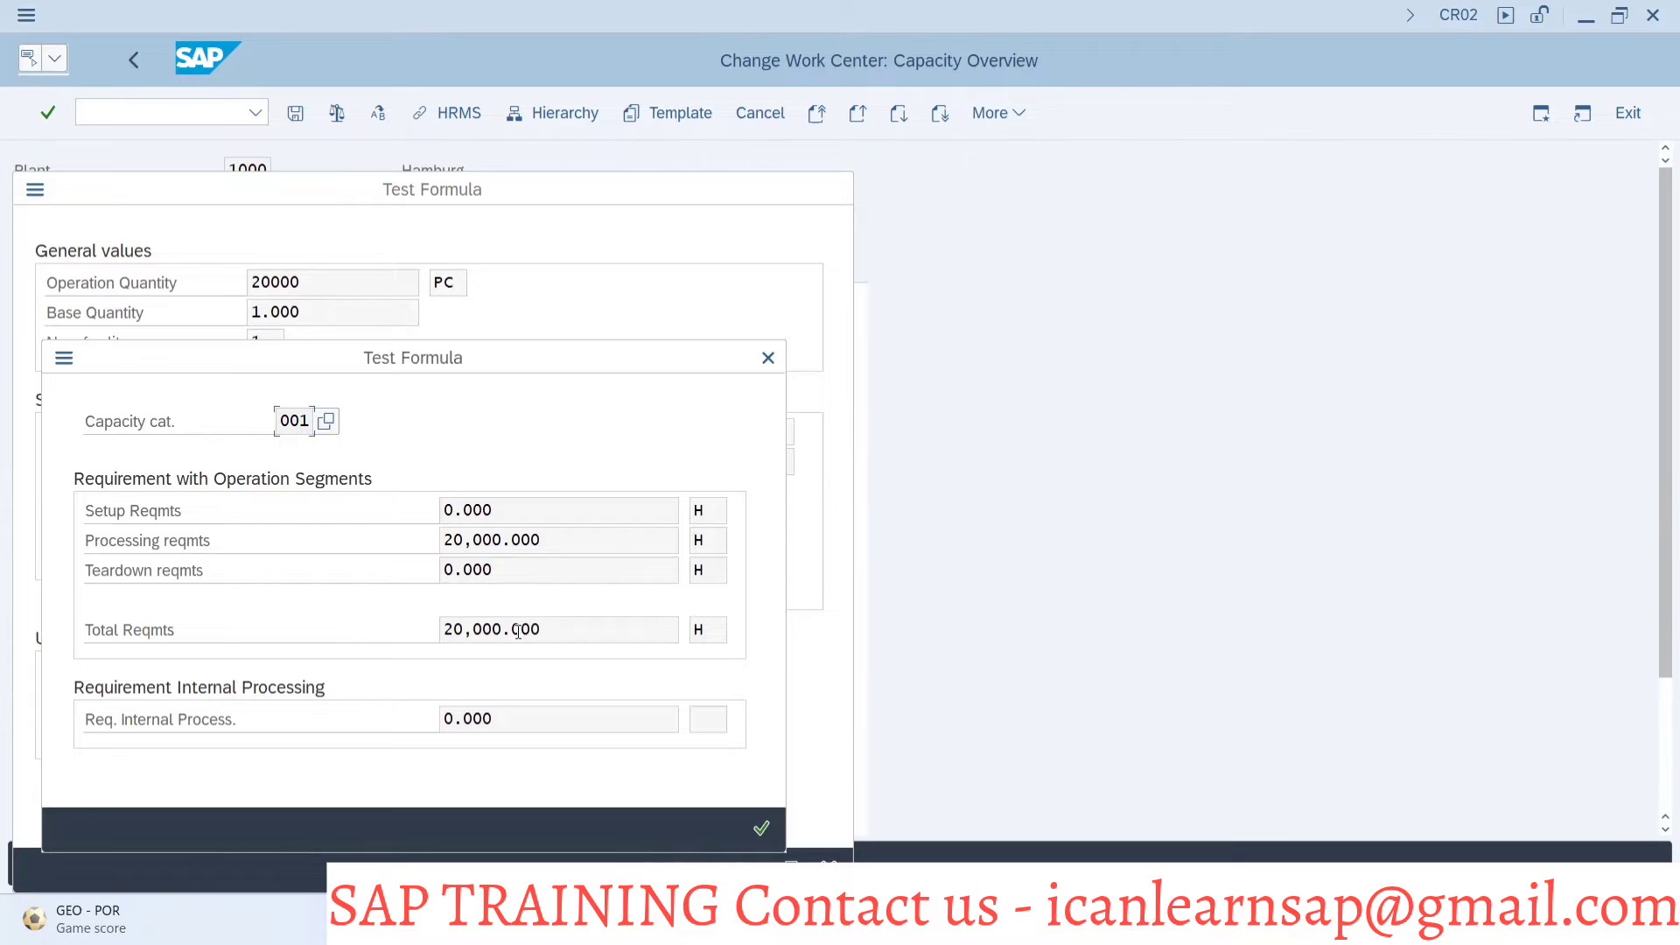
pyautogui.click(760, 360)
# Shorten the operation quantity to 2 and set the base quantity to 1000
pyautogui.click(333, 291)
pyautogui.press('BackSpace')
pyautogui.press('BackSpace')
pyautogui.press('BackSpace')
pyautogui.press('BackSpace')
pyautogui.press('BackSpace')
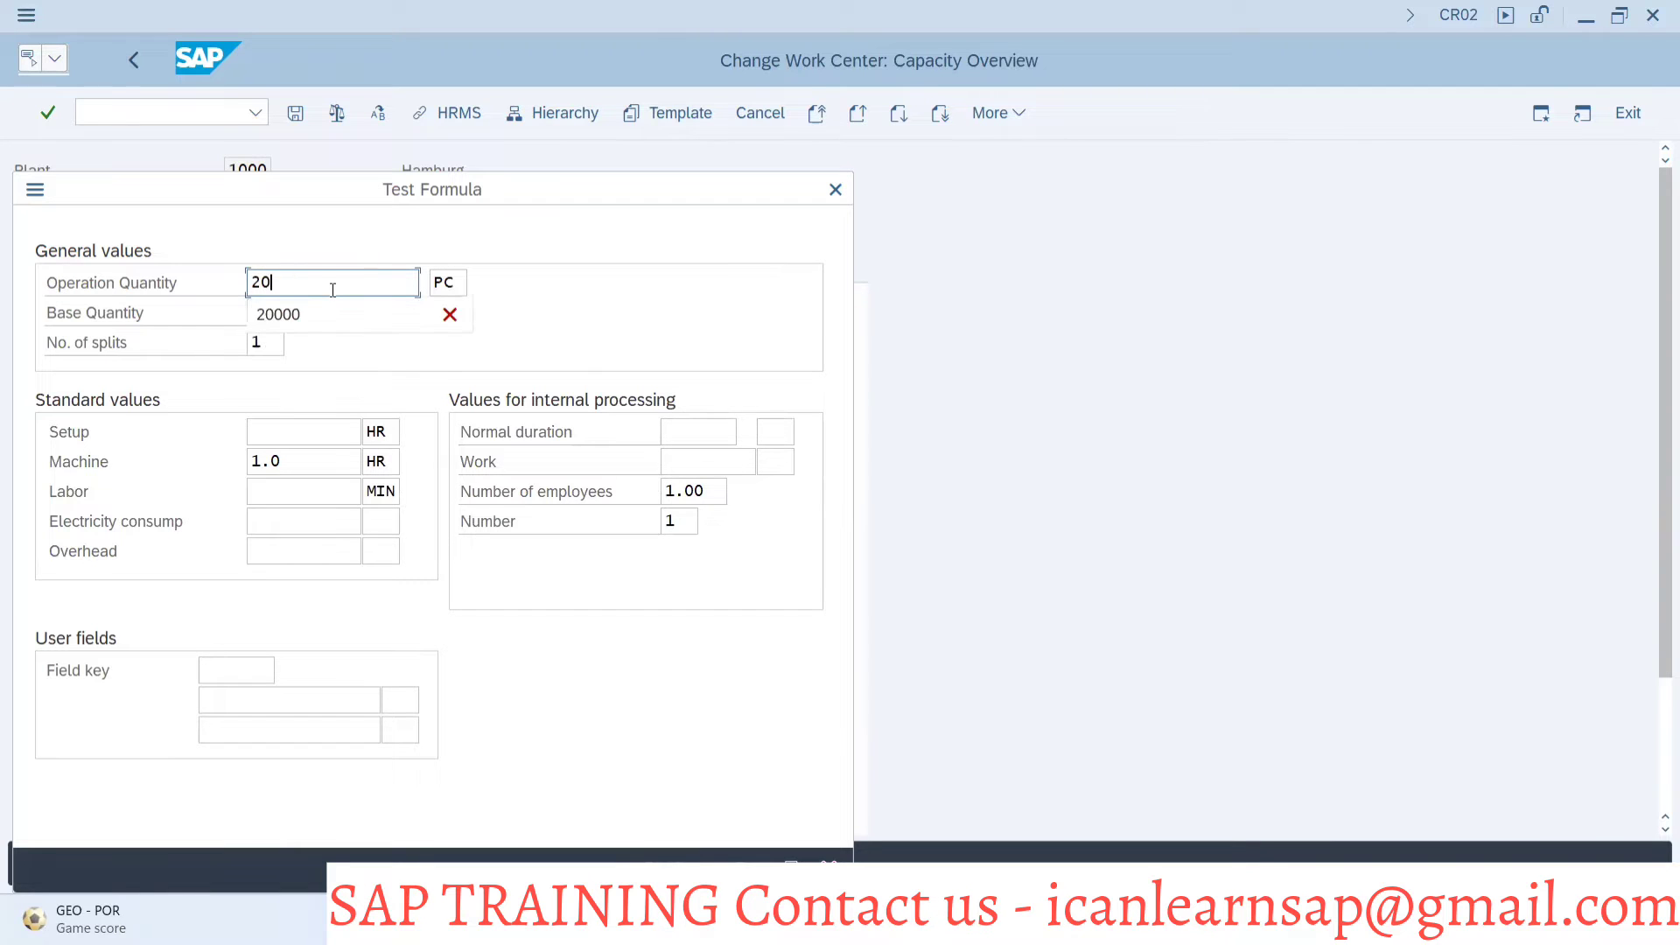
pyautogui.click(535, 292)
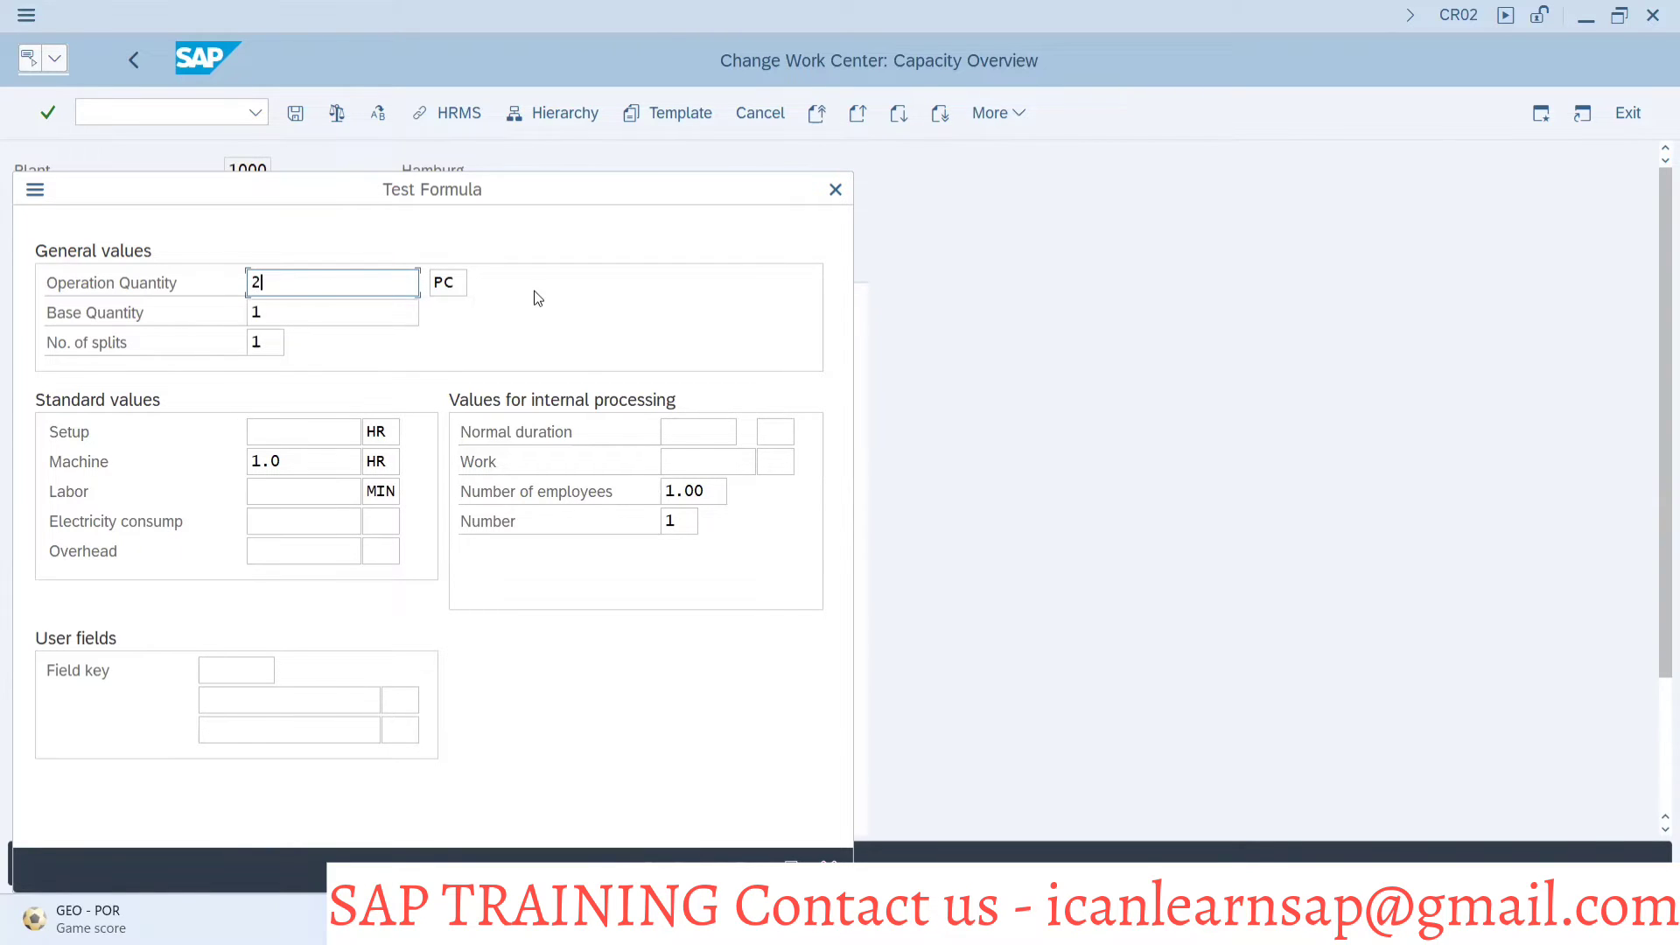
pyautogui.click(289, 317)
pyautogui.write('000')
# Restore the operation quantity to 20000 and run the formula test with the new base quantity
pyautogui.click(296, 284)
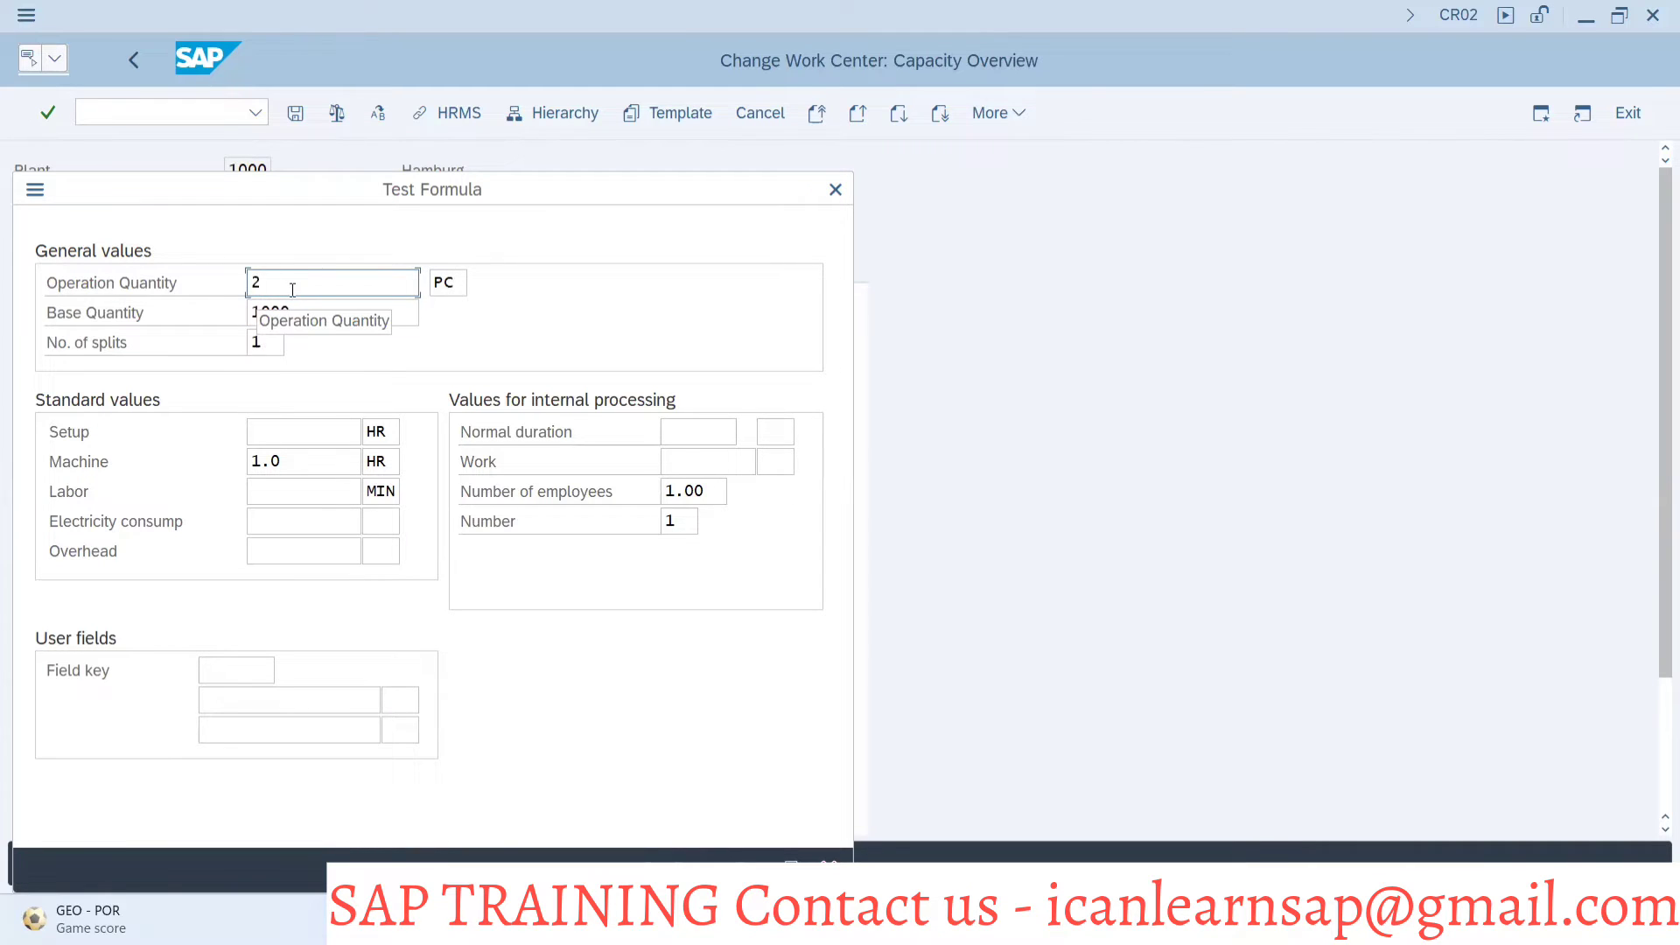
pyautogui.write('0')
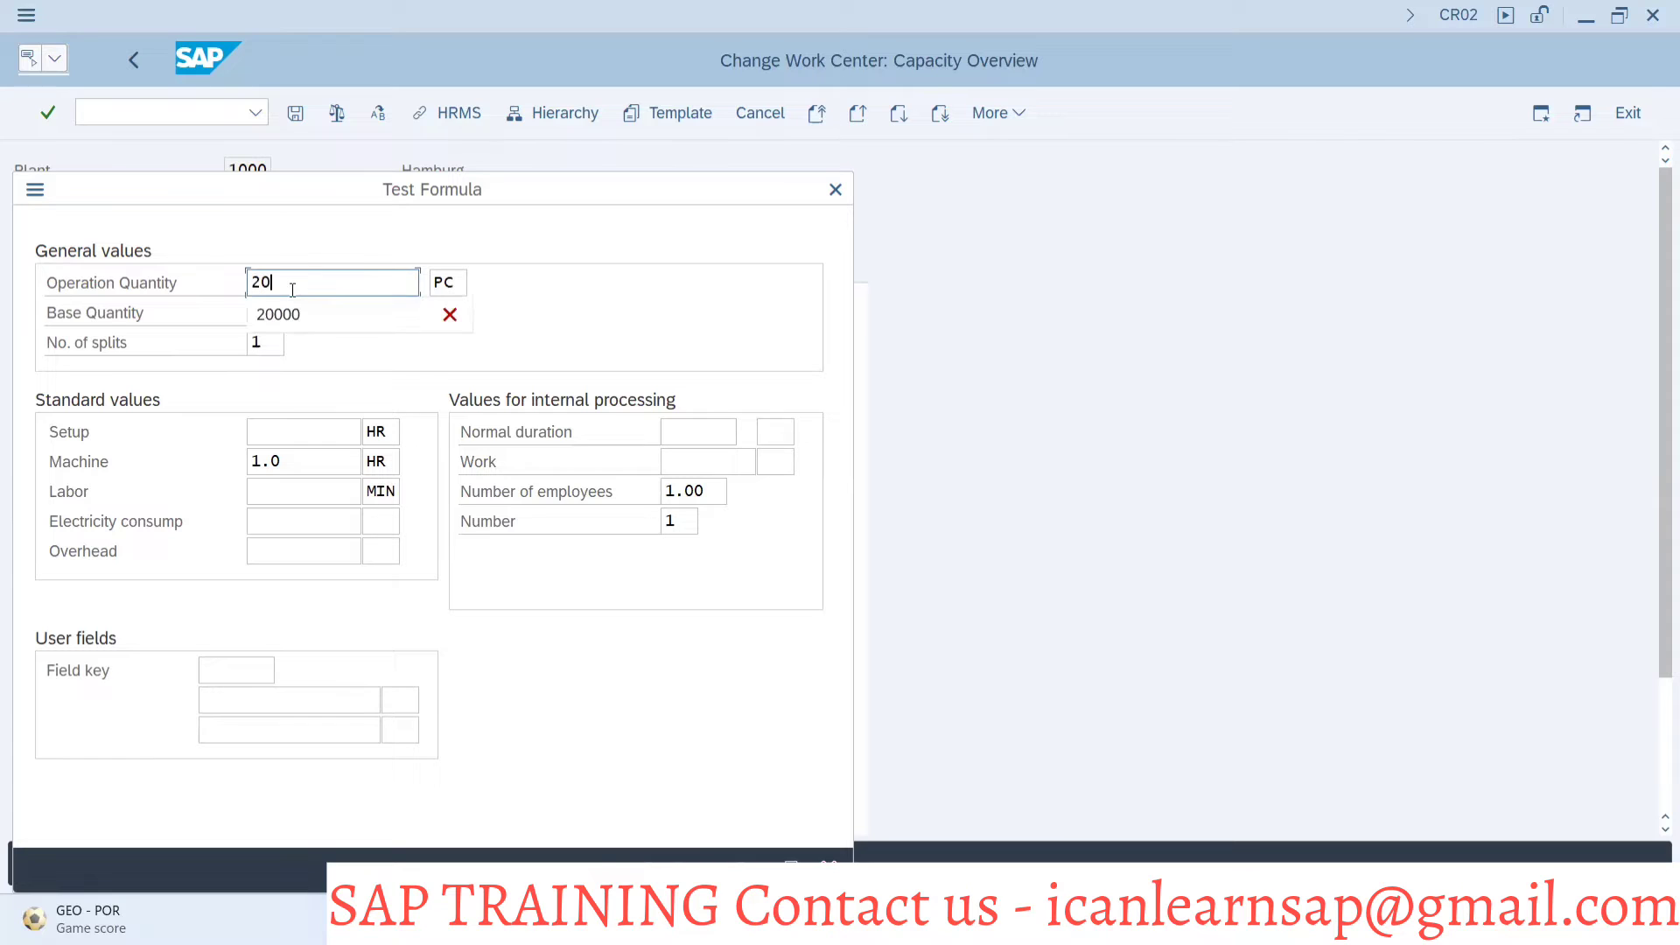
pyautogui.write('000')
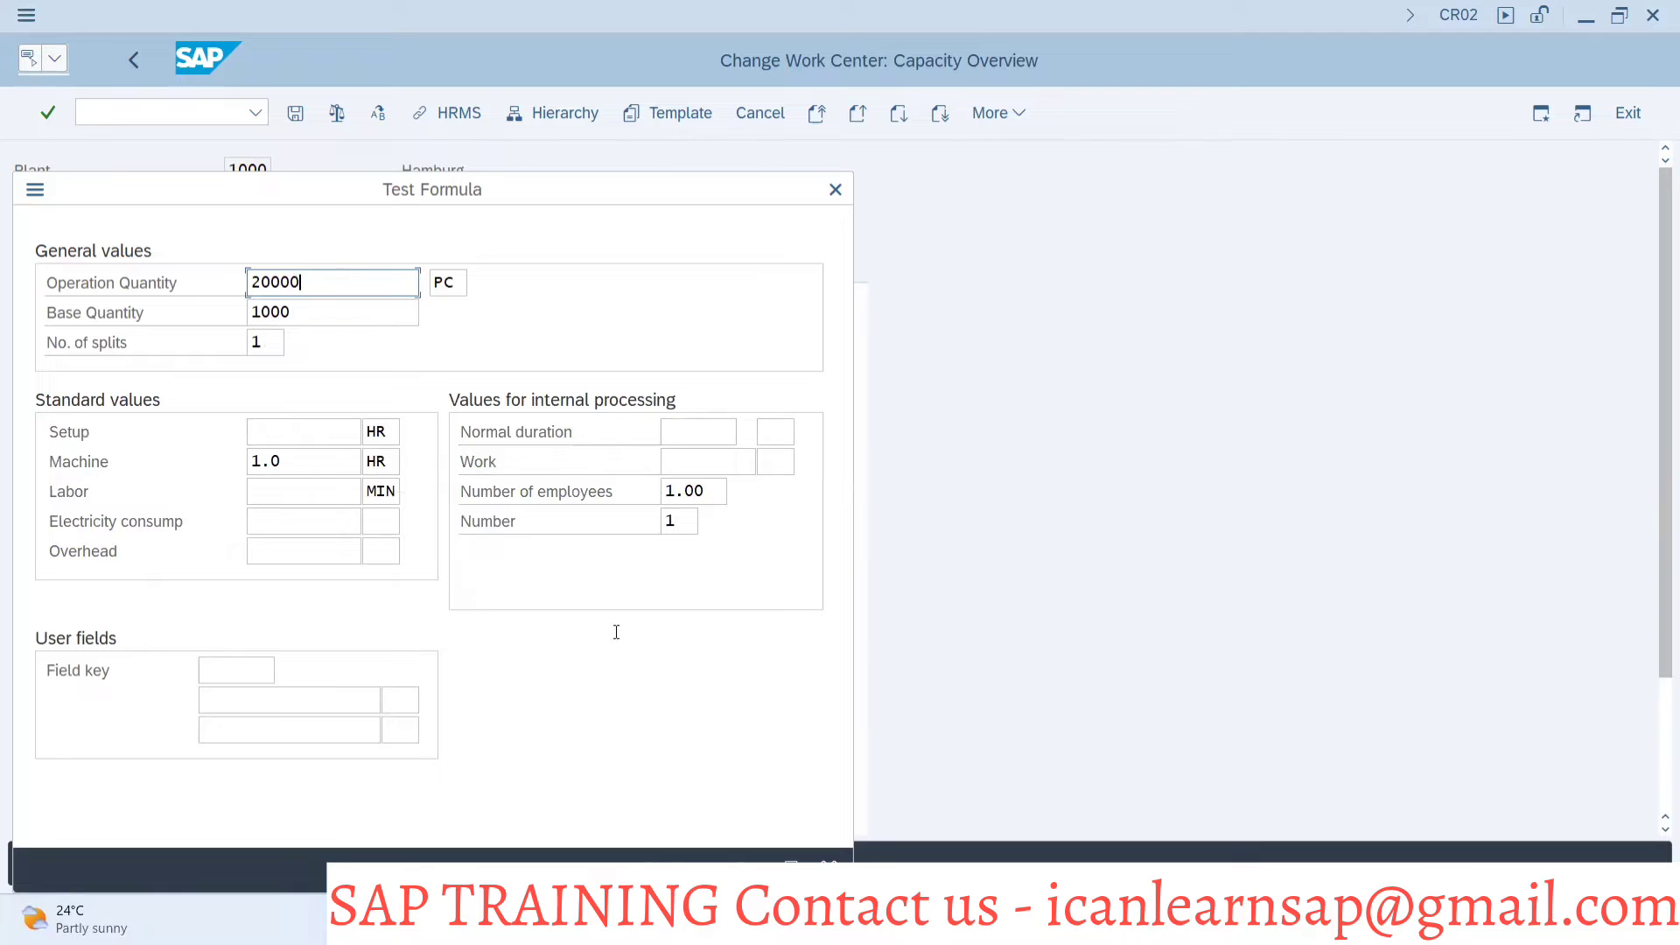
pyautogui.click(791, 859)
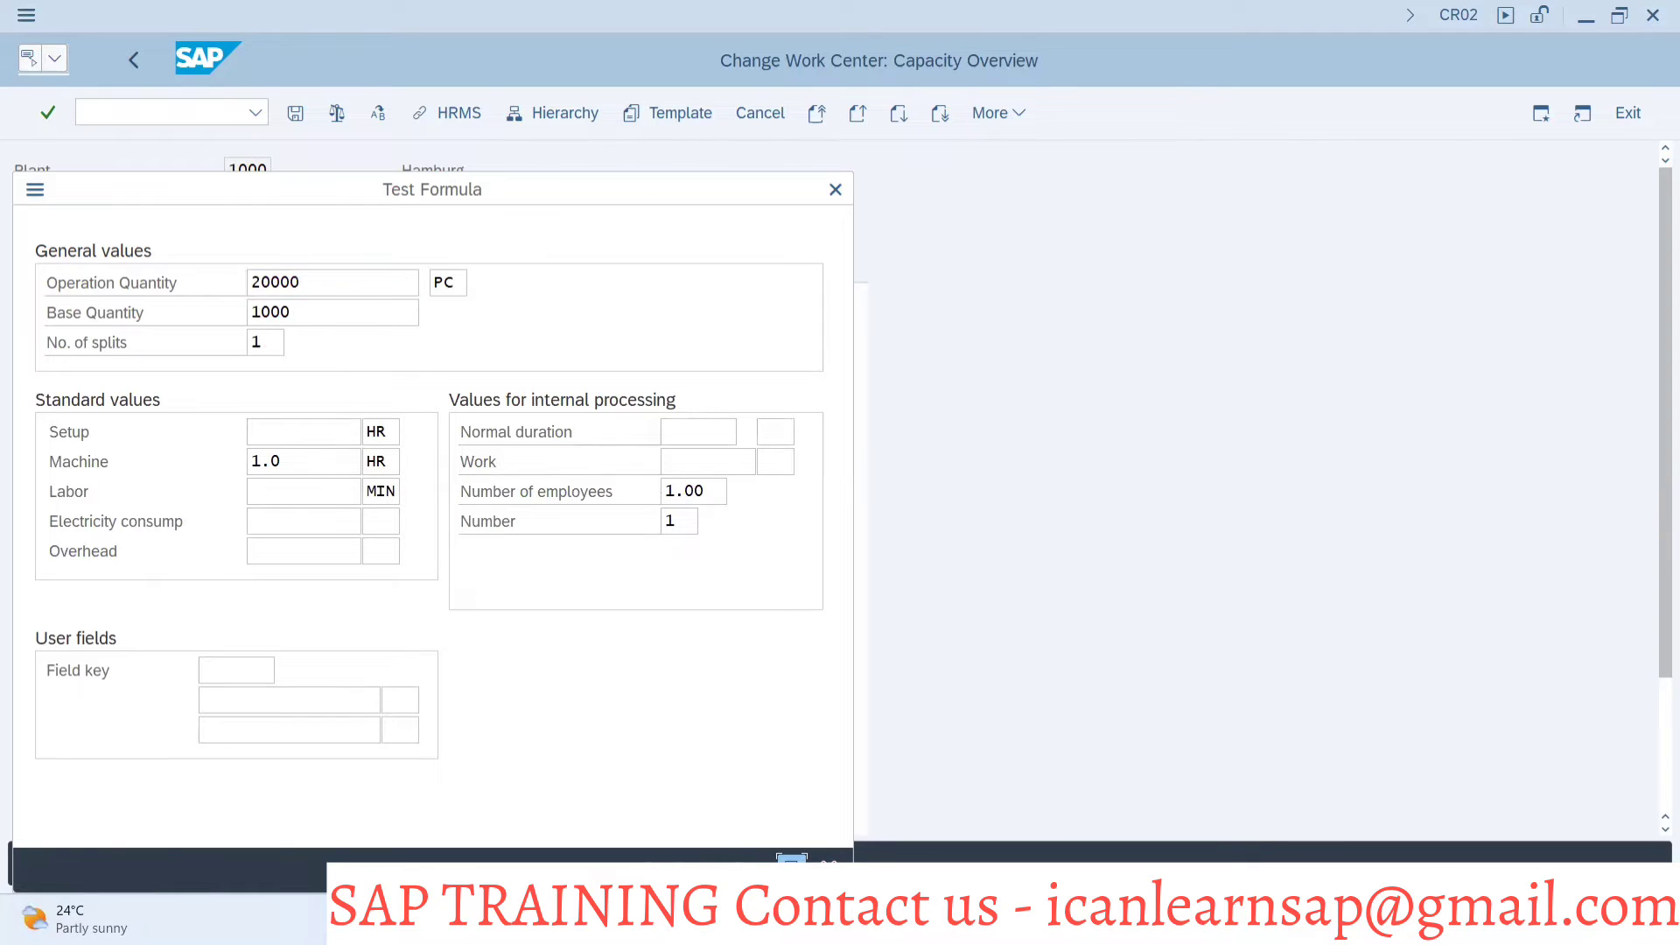
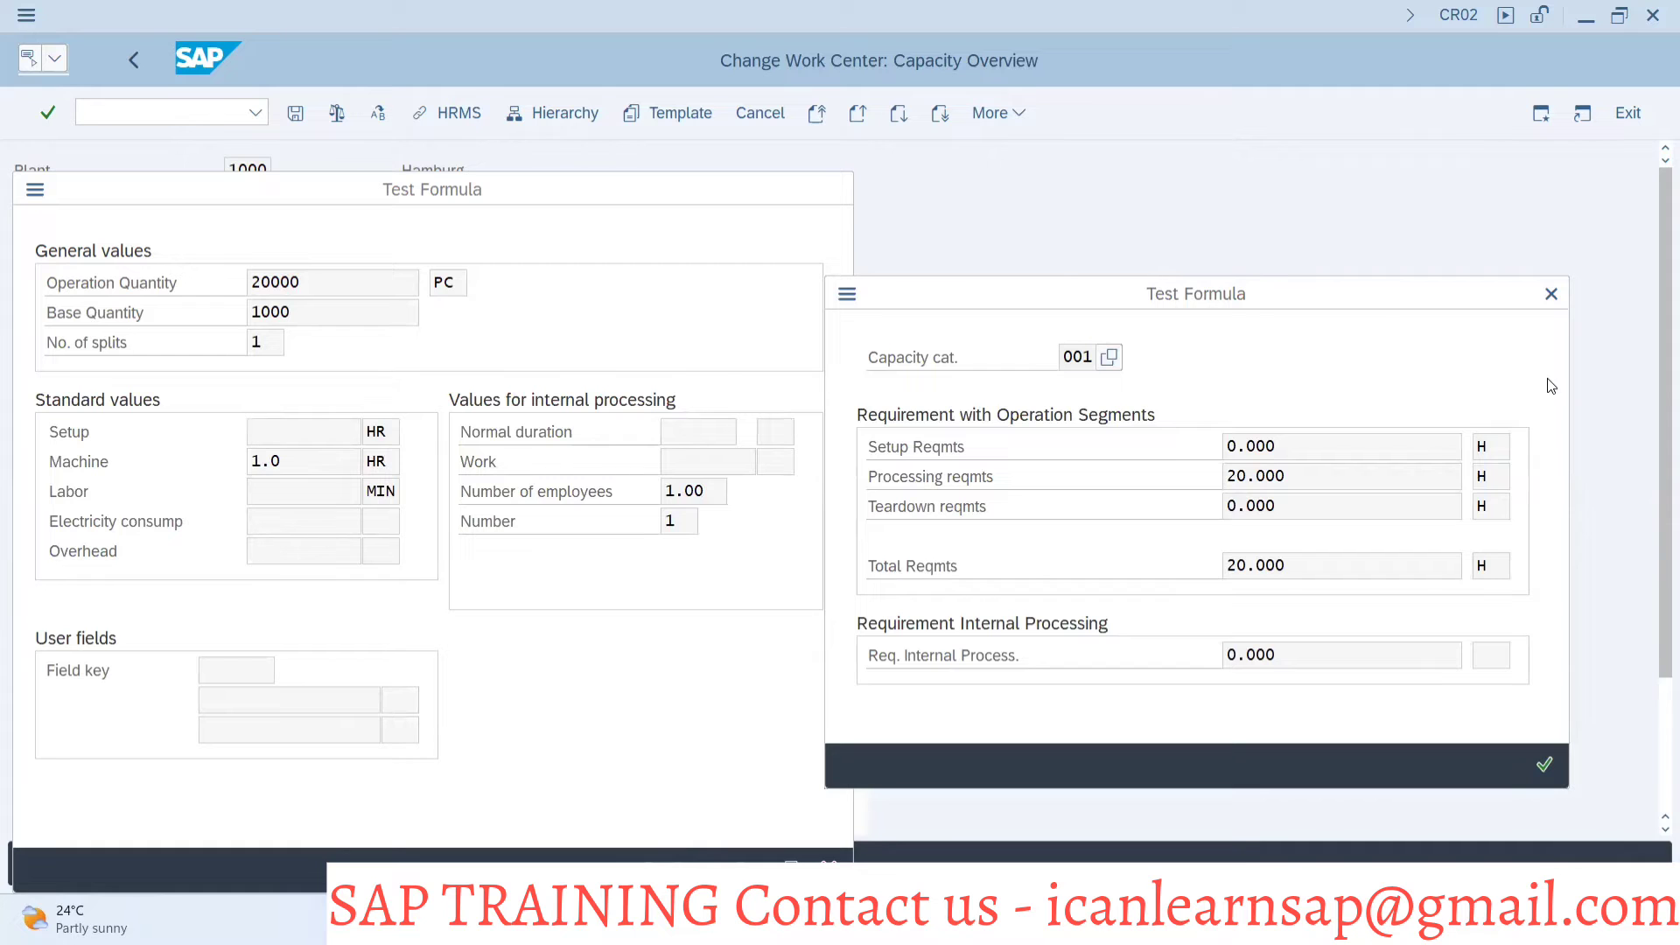
# Switch to the PowerPoint presentation and review slides 13 and 14 on testing formulas and the setup time formula
pyautogui.hotkey('alt', 'Tab')
pyautogui.hotkey('alt', 'Tab')
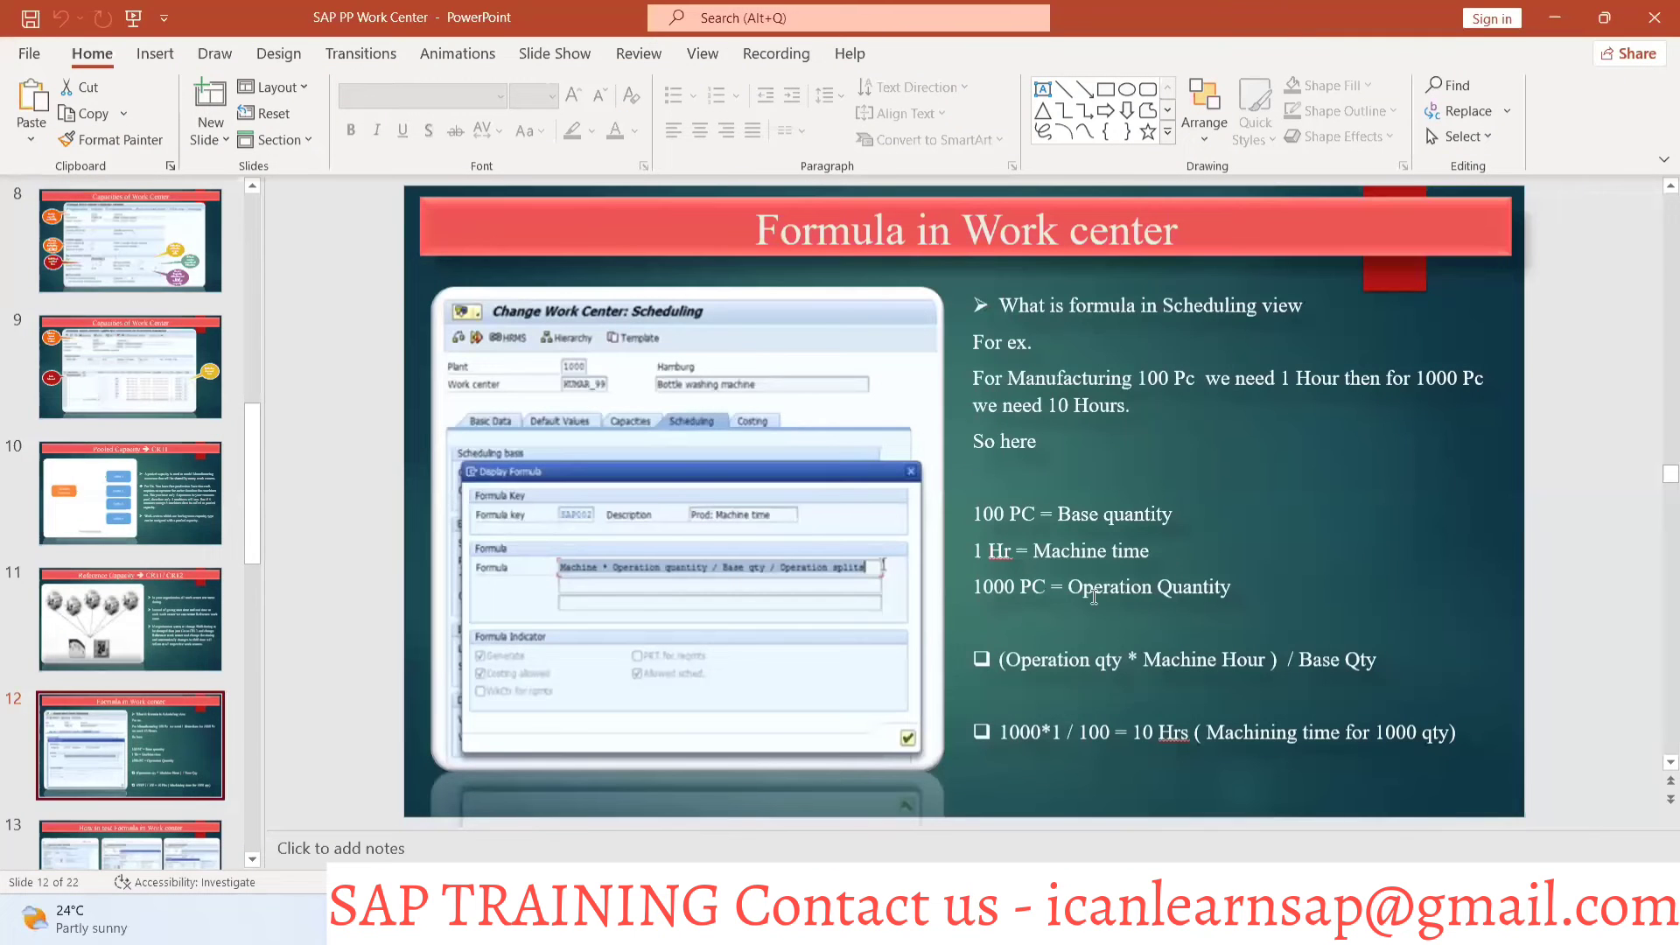
pyautogui.click(135, 853)
pyautogui.scroll(-2, 225, 520)
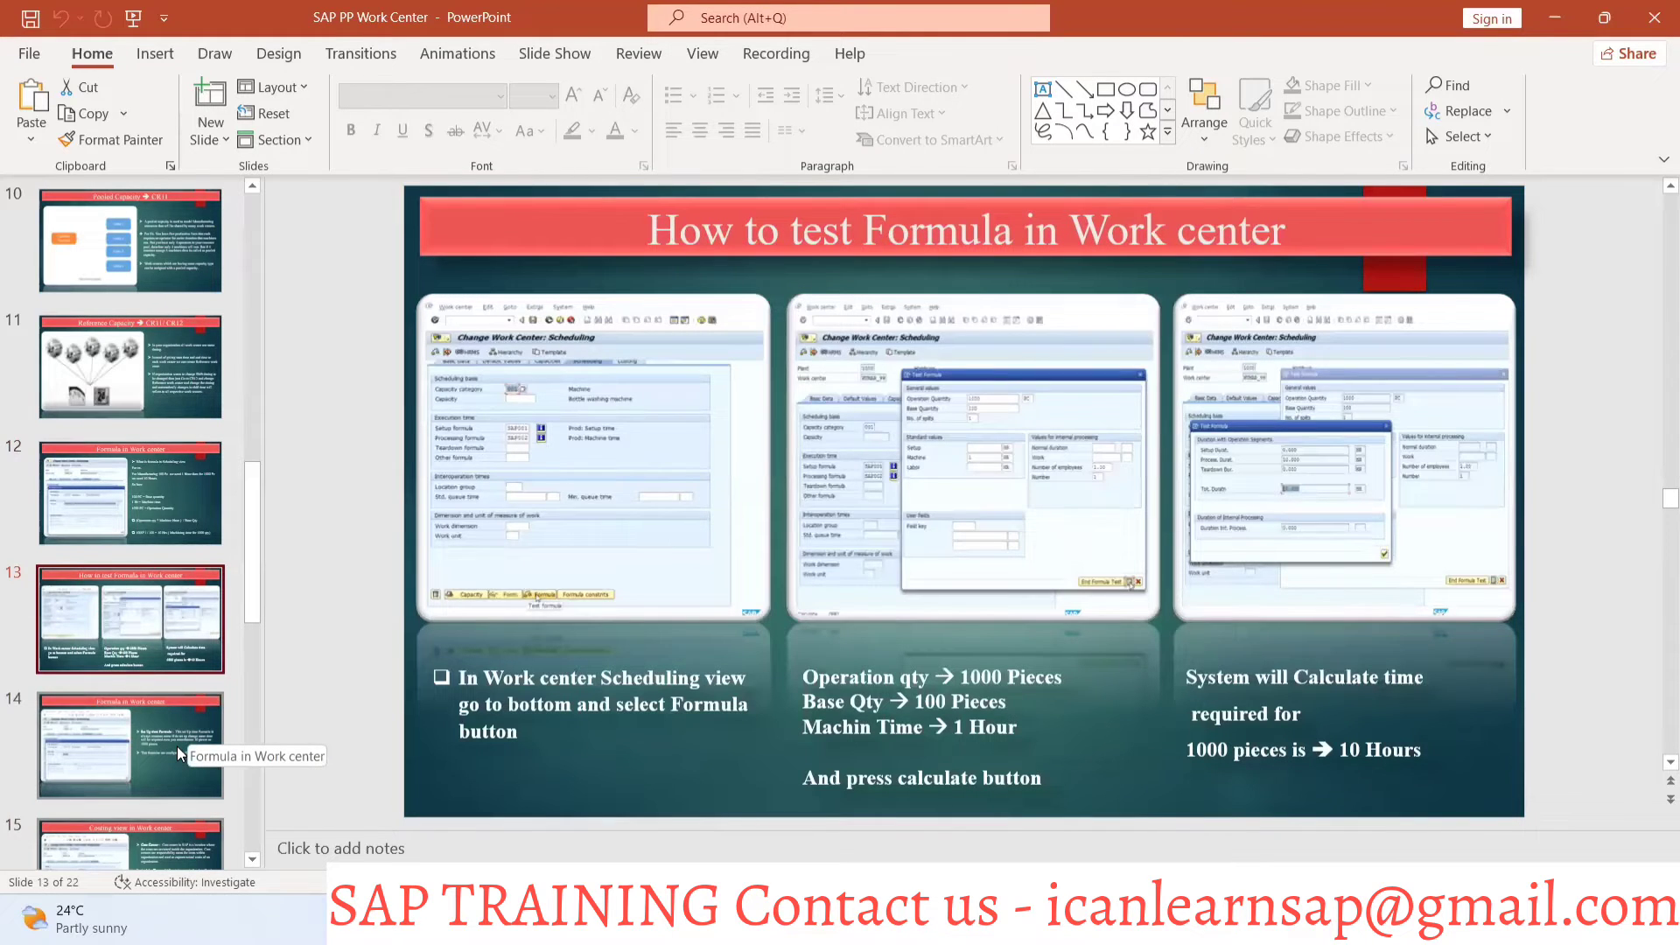
pyautogui.click(177, 747)
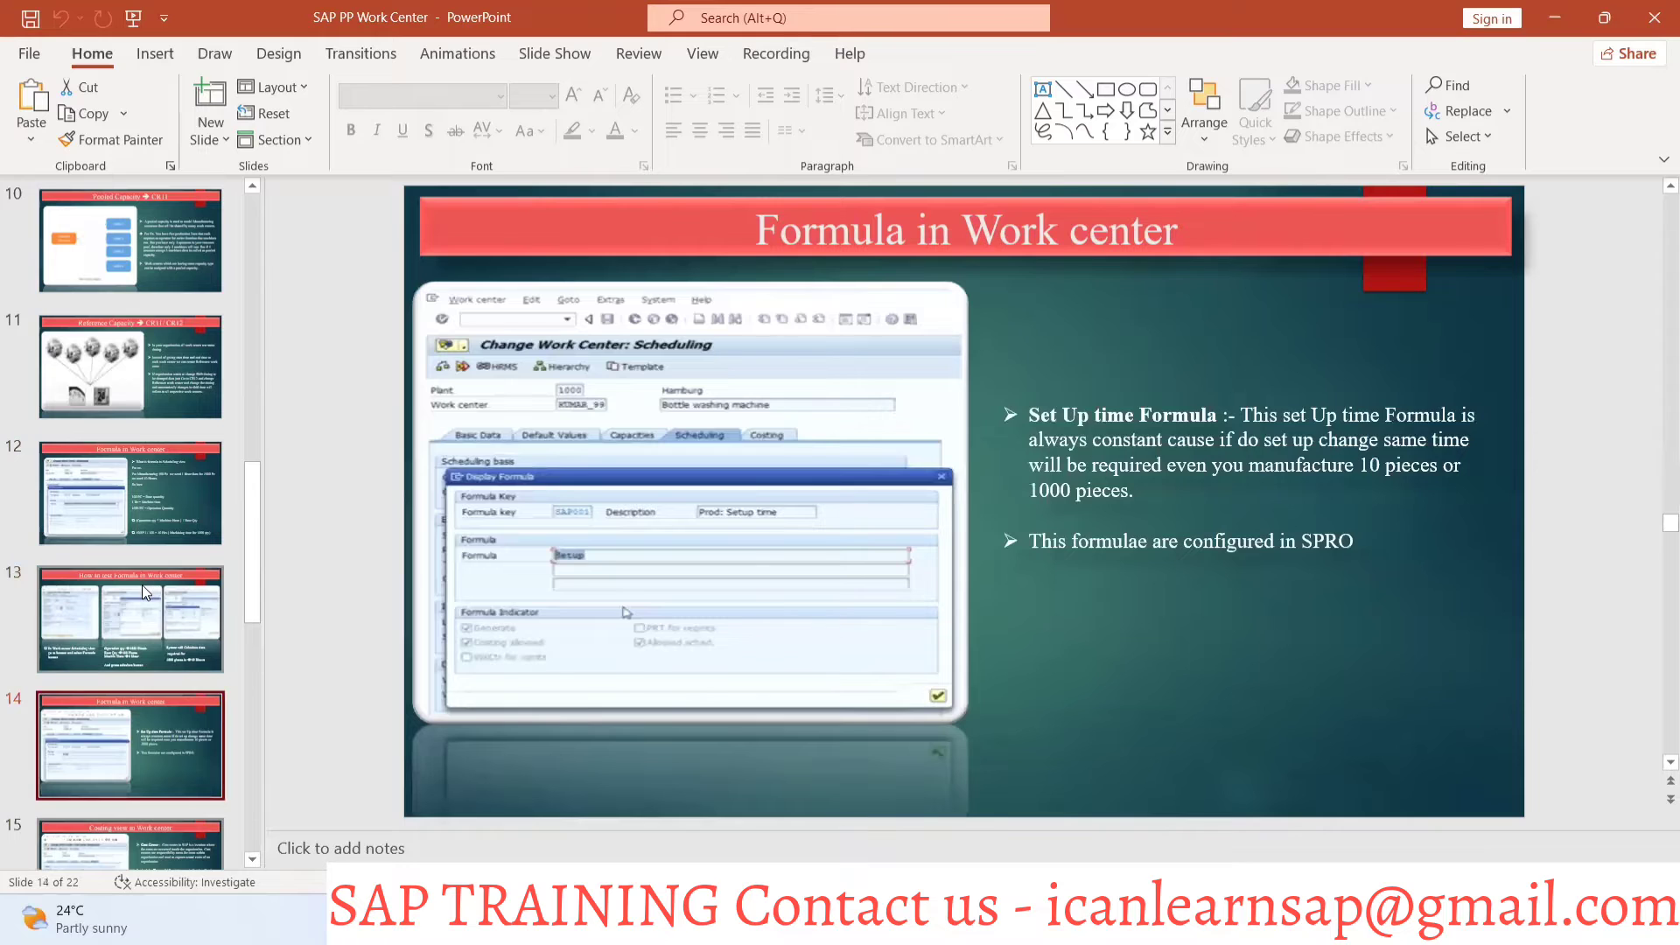
pyautogui.click(142, 585)
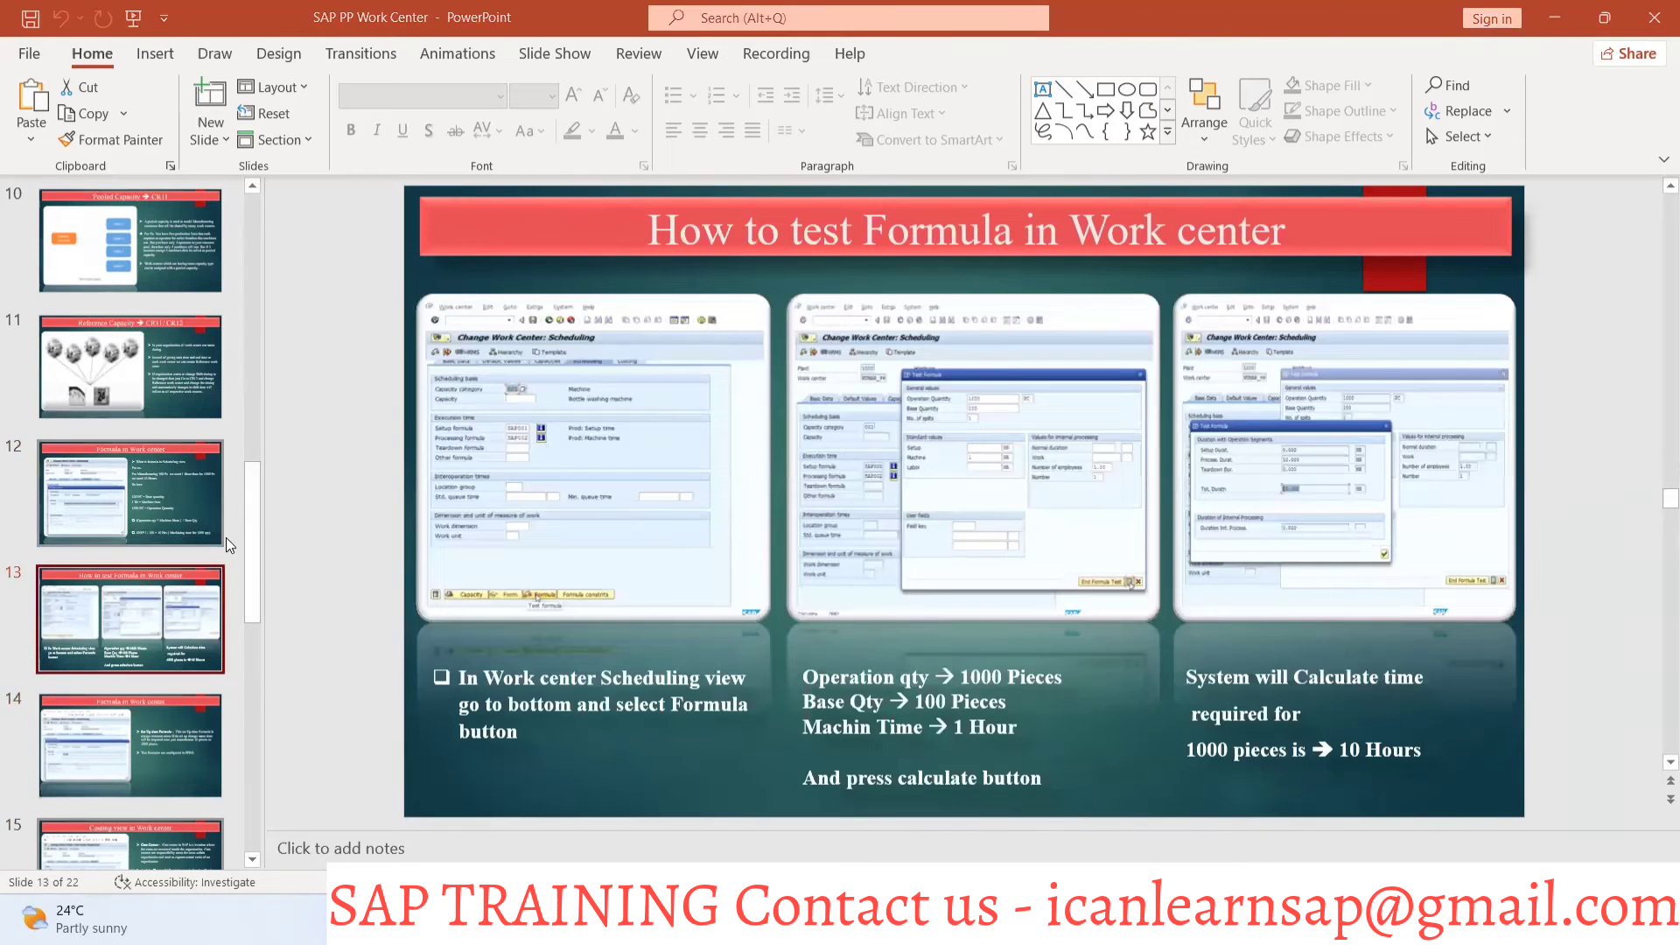
# Return to SAP and close the test result and the formula test for the work center
pyautogui.hotkey('alt', 'Tab')
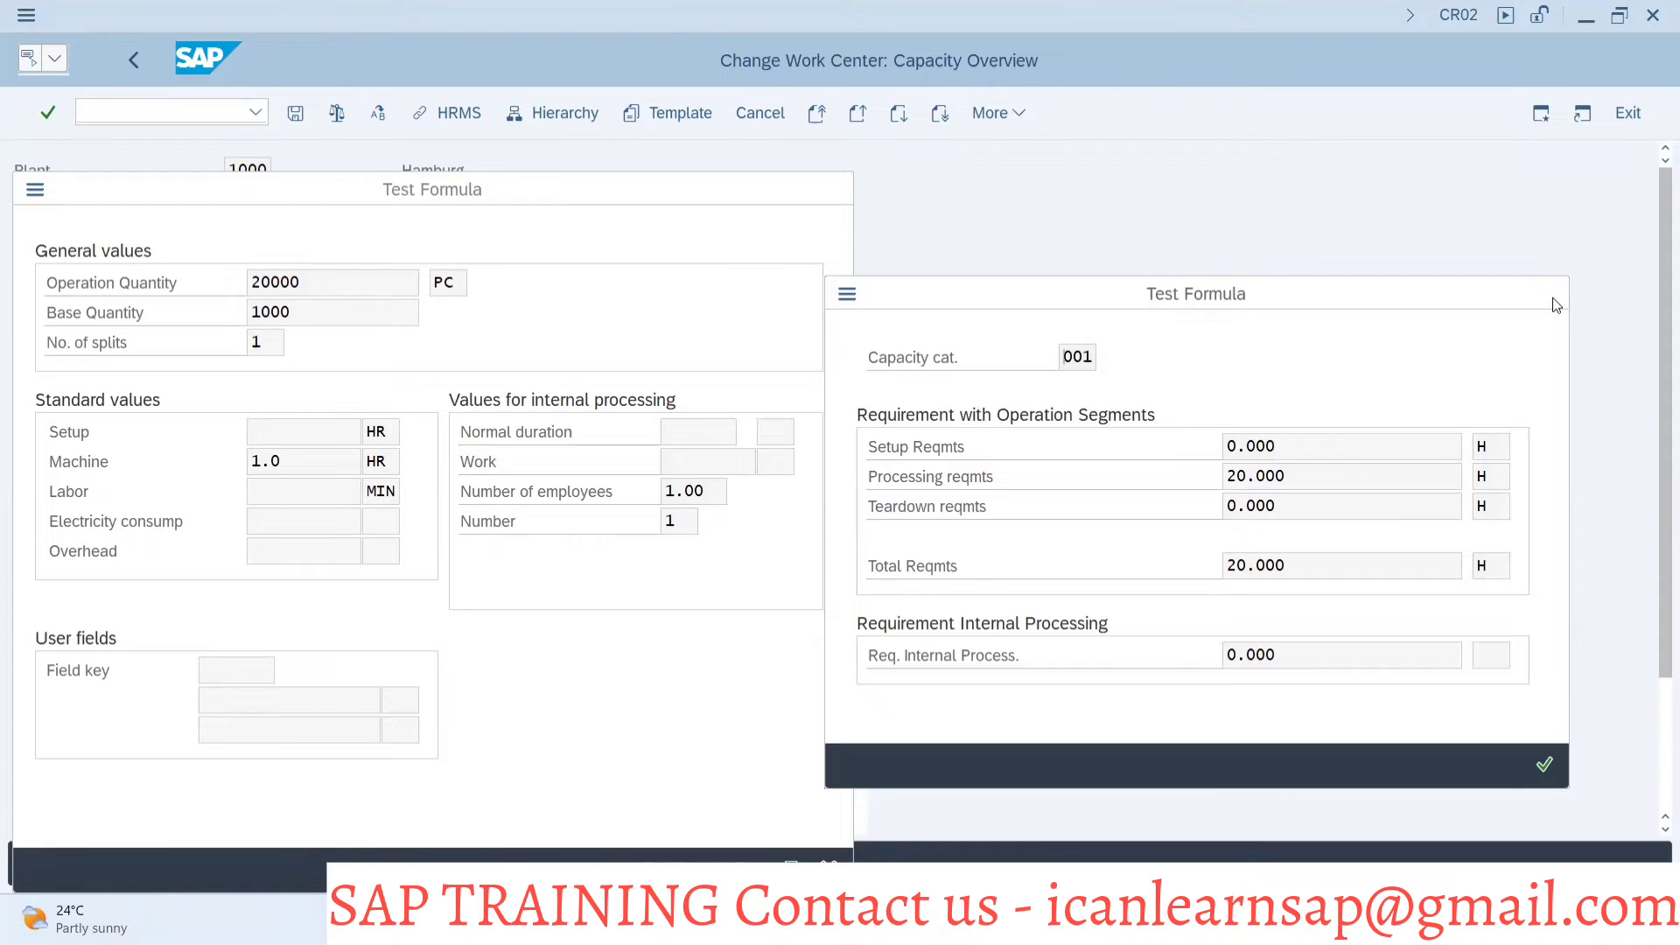
pyautogui.click(1550, 294)
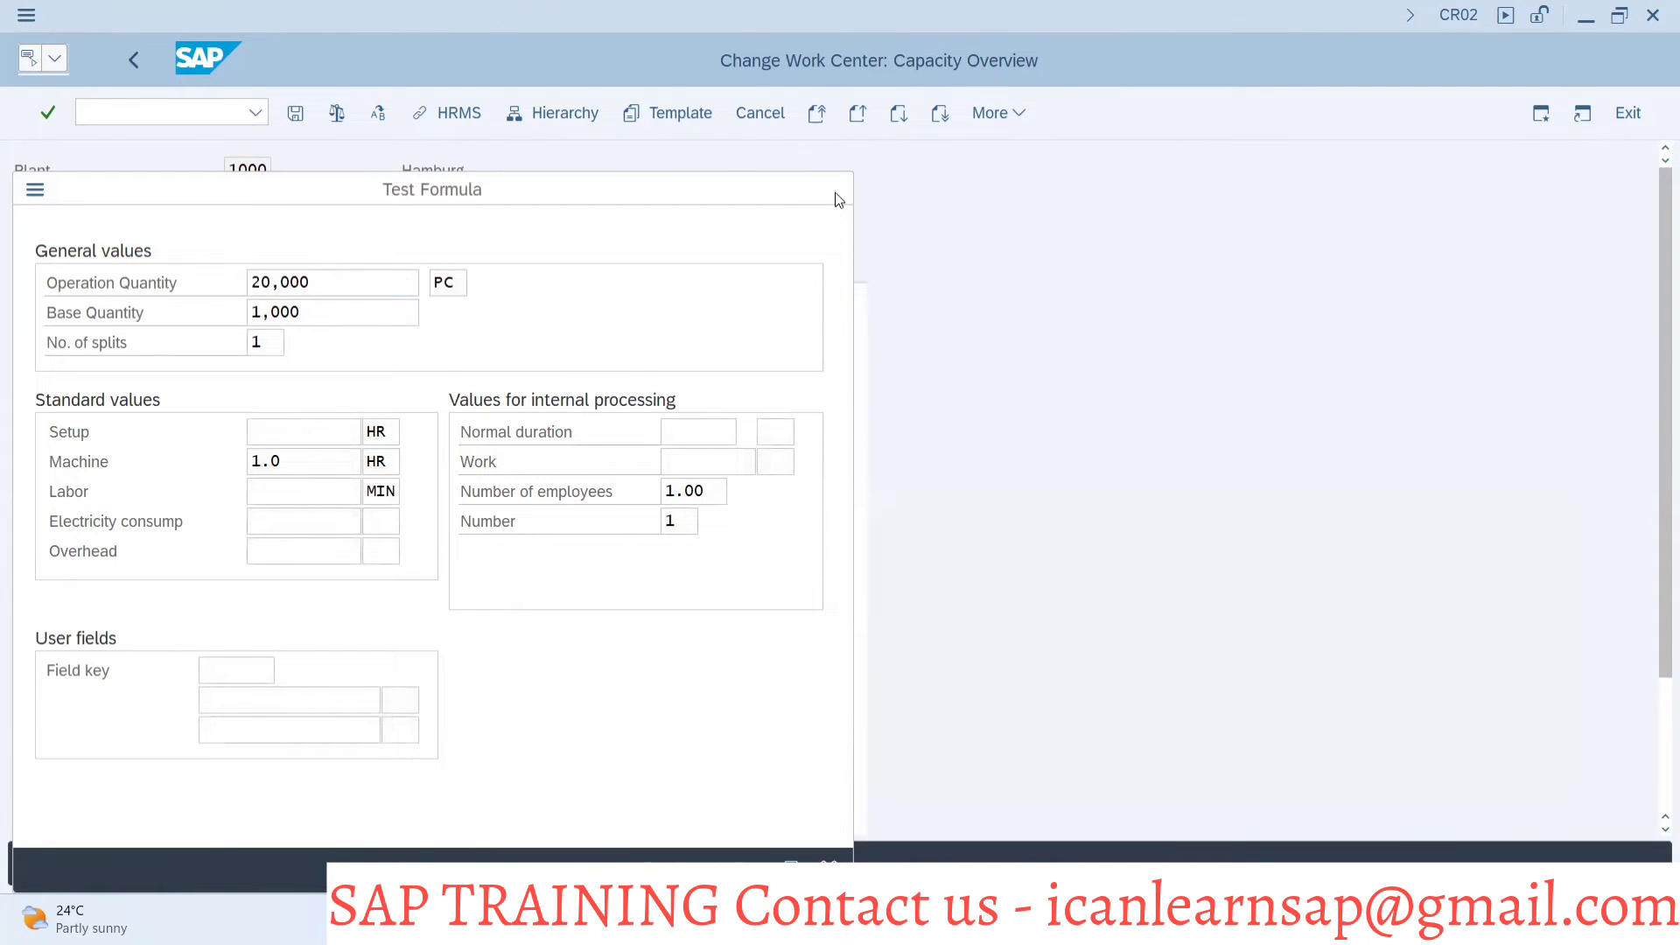
pyautogui.click(834, 191)
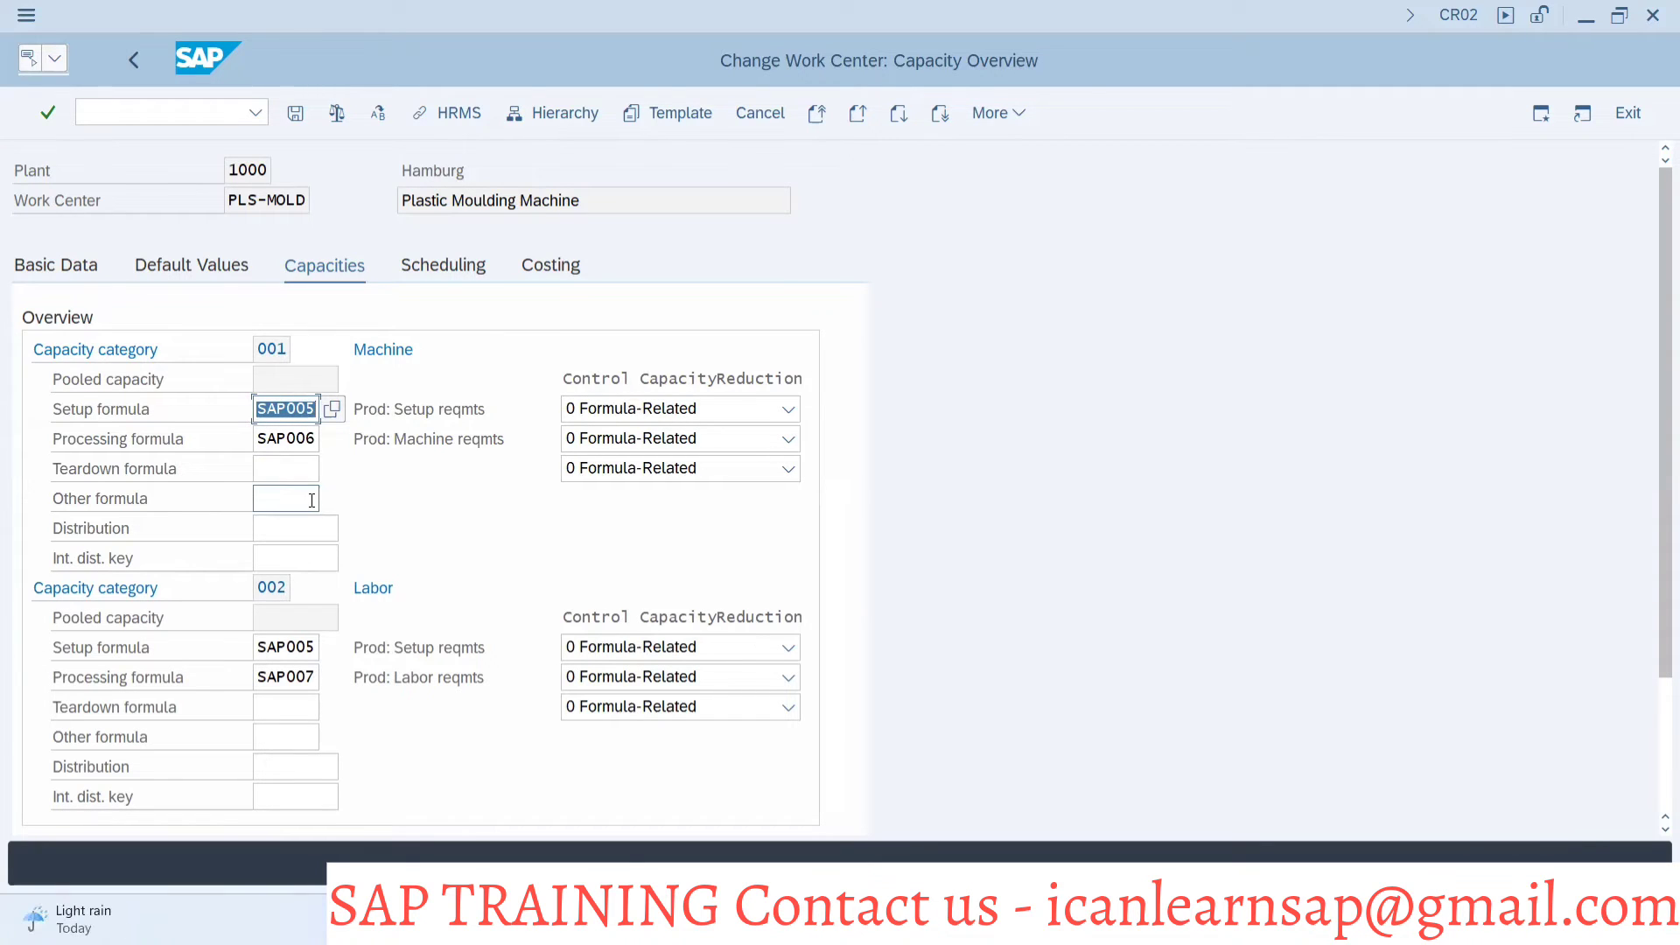
# Choose SAP002 (Prod: Machine time) from the formula list as the setup formula of machine capacity category 001
pyautogui.click(334, 408)
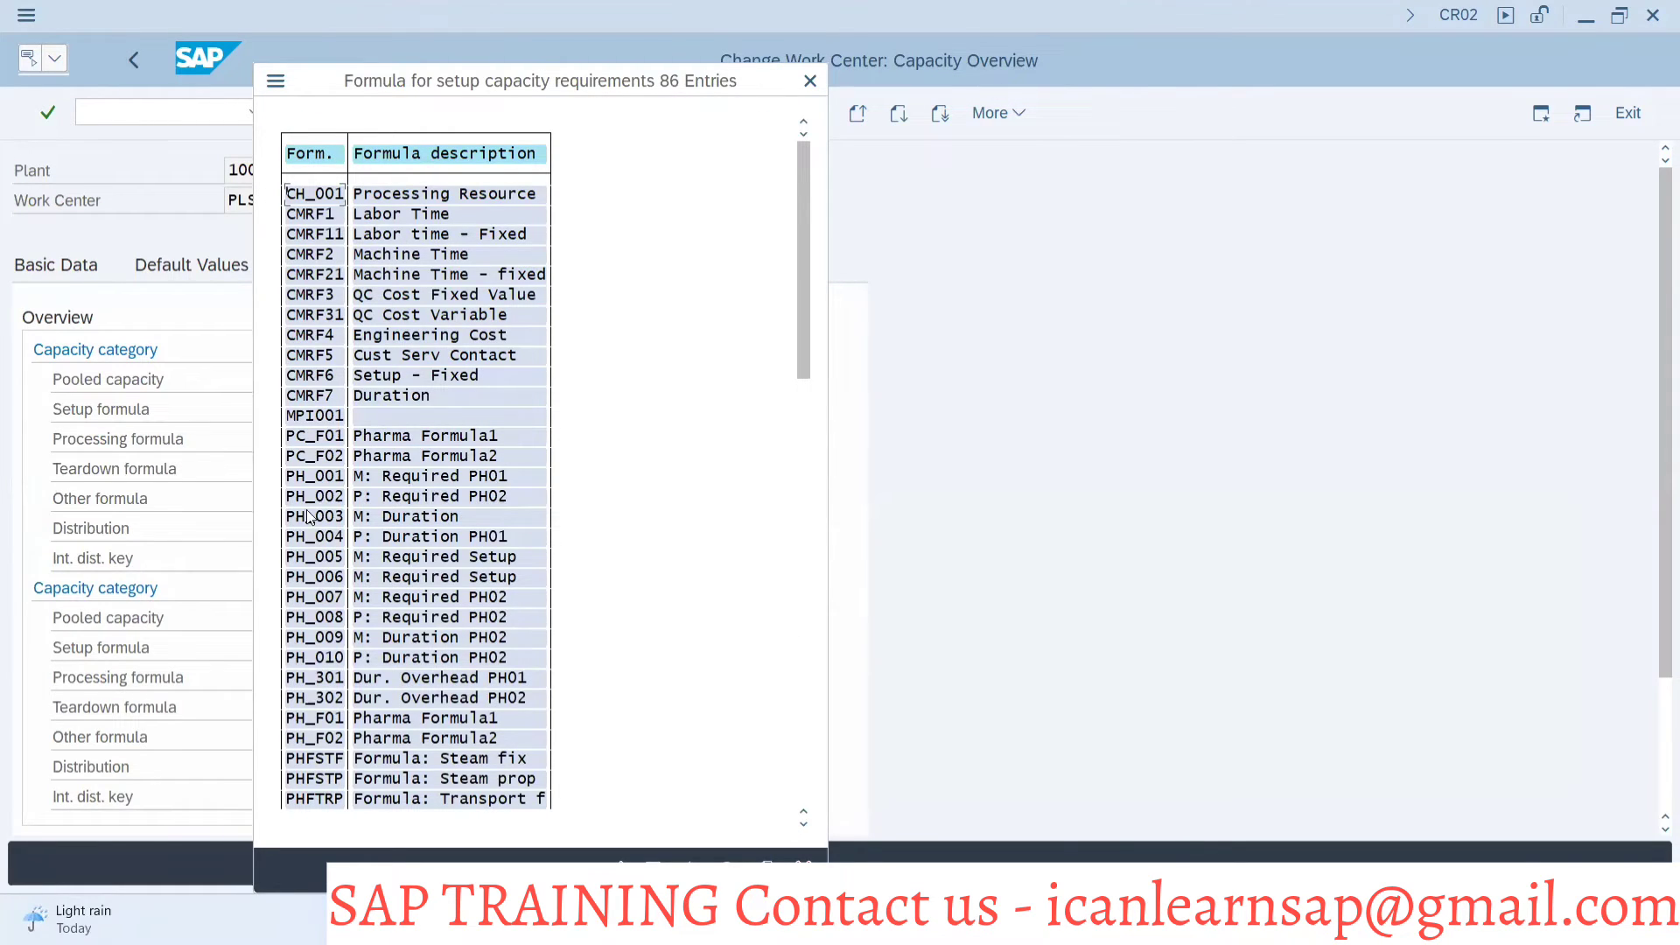
pyautogui.click(803, 825)
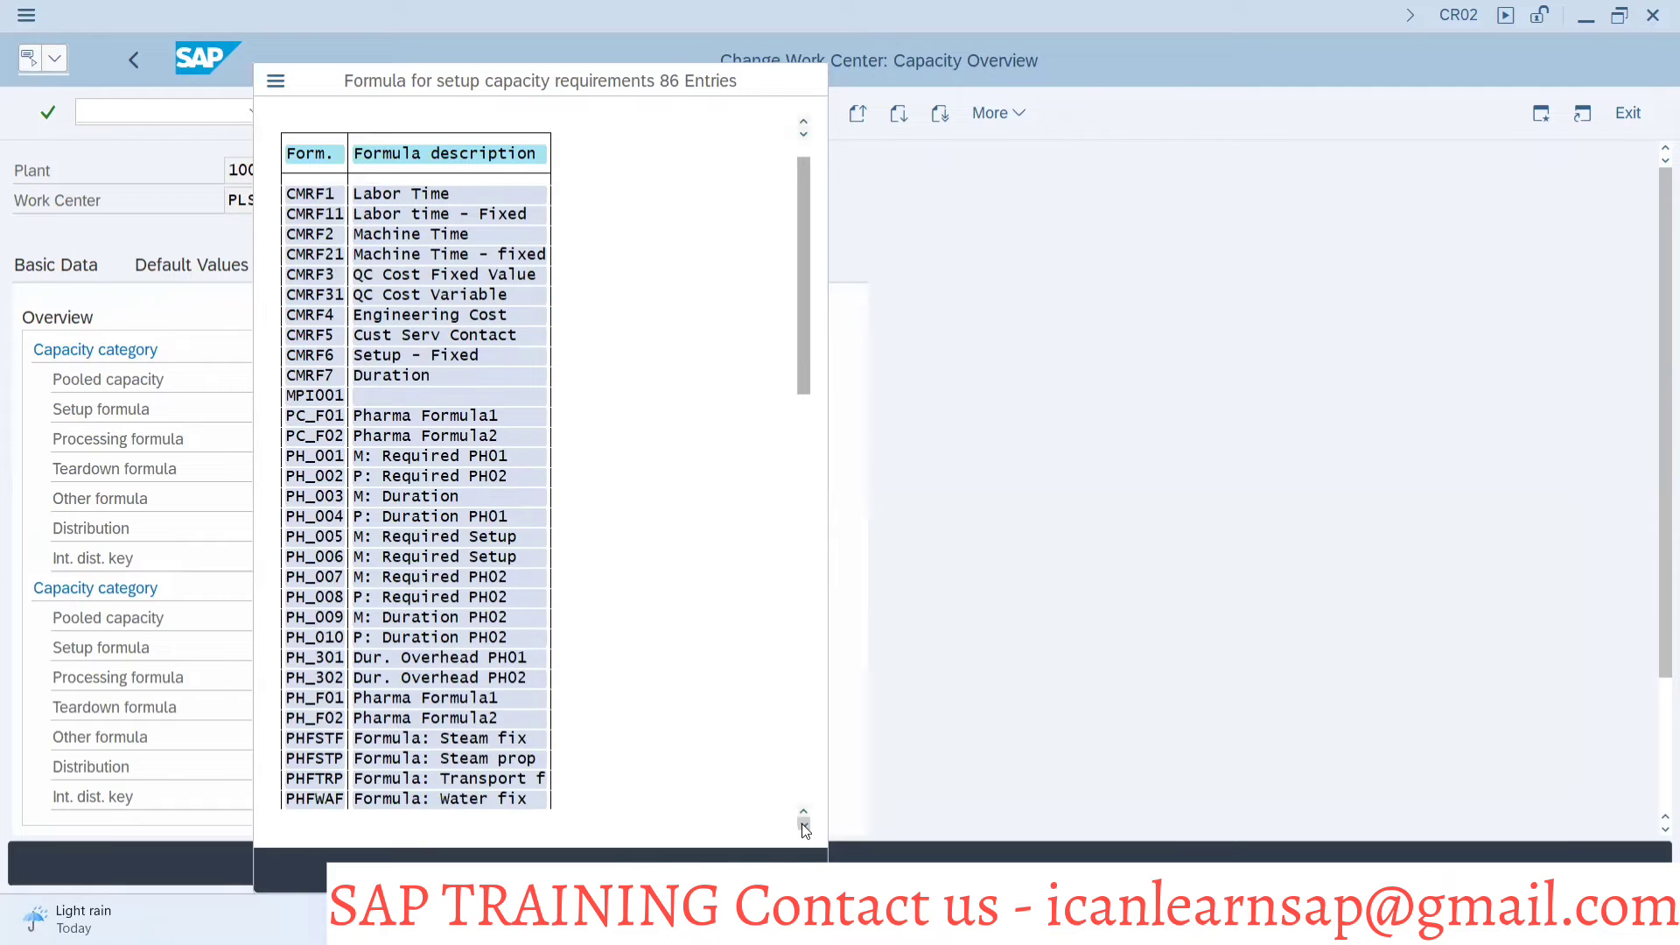
pyautogui.click(804, 825)
pyautogui.click(803, 825)
pyautogui.click(803, 825)
pyautogui.click(803, 825)
pyautogui.click(803, 825)
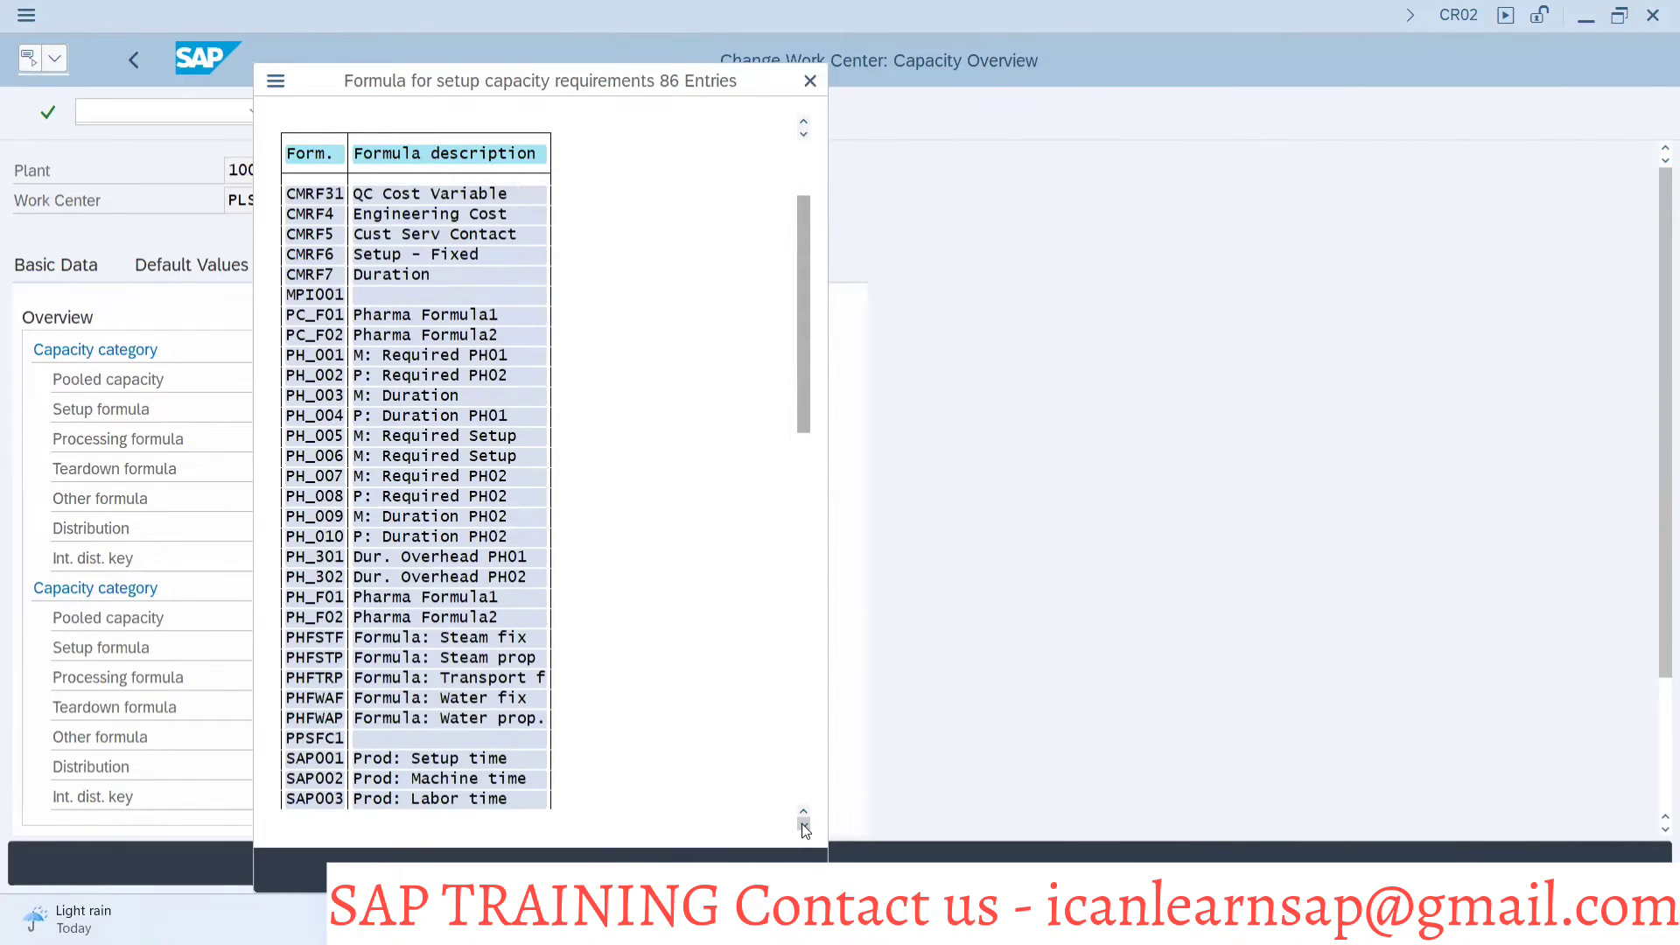
pyautogui.click(803, 825)
pyautogui.click(803, 825)
pyautogui.click(803, 825)
pyautogui.click(803, 826)
pyautogui.click(803, 825)
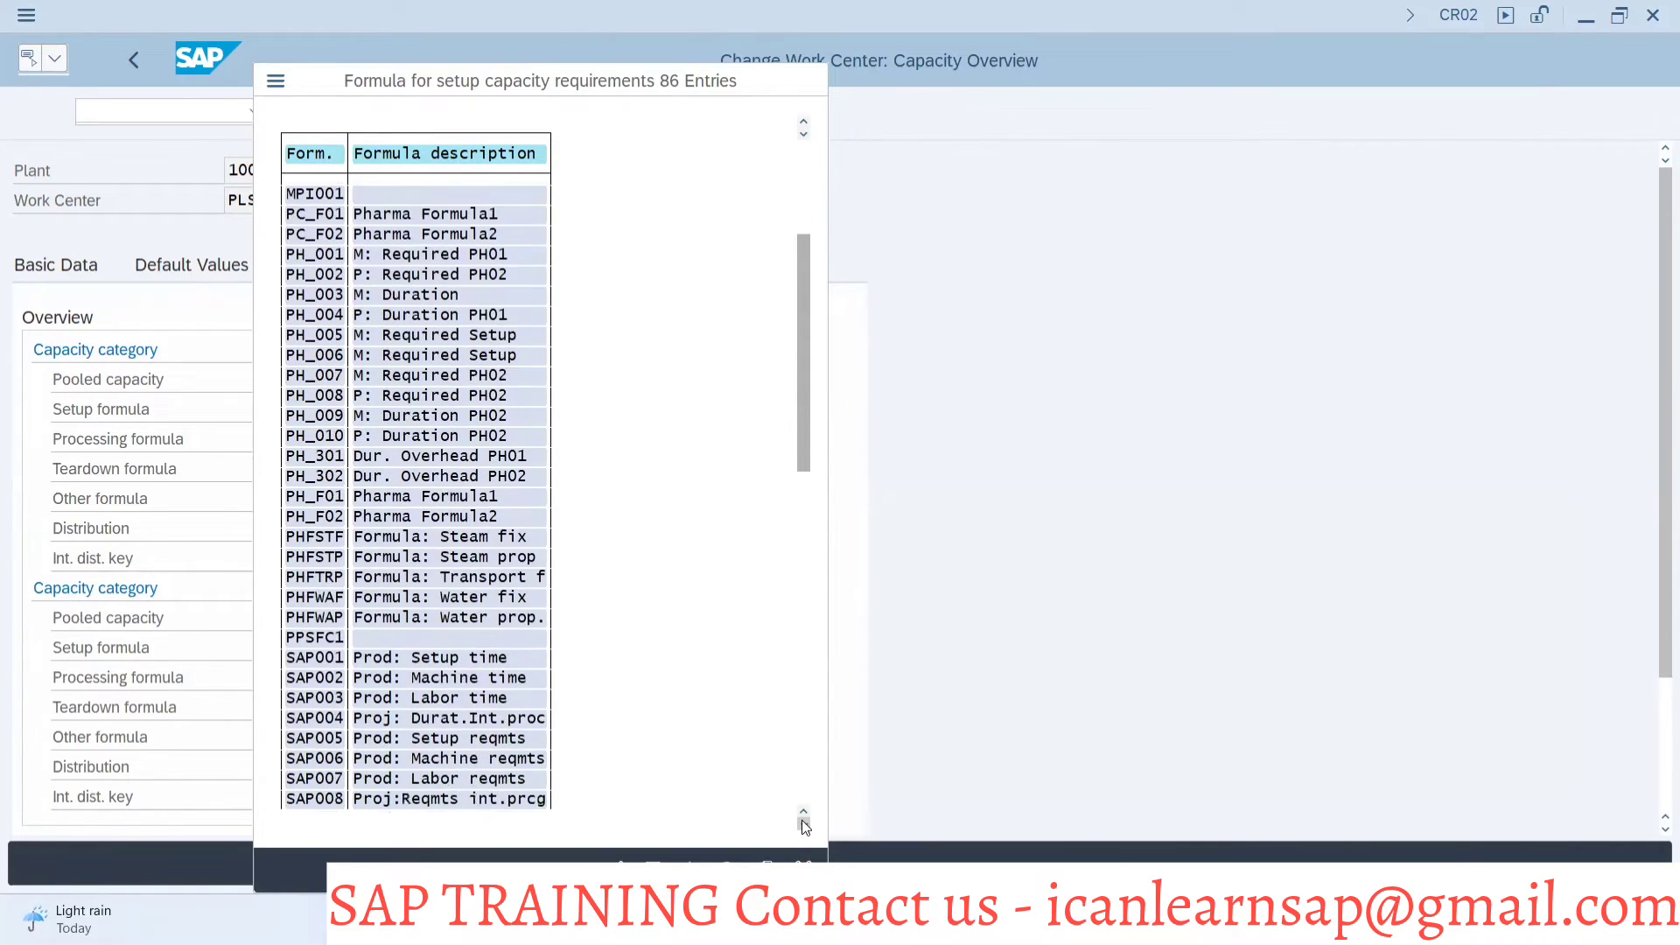
pyautogui.click(803, 825)
pyautogui.click(803, 825)
pyautogui.click(803, 825)
pyautogui.click(803, 825)
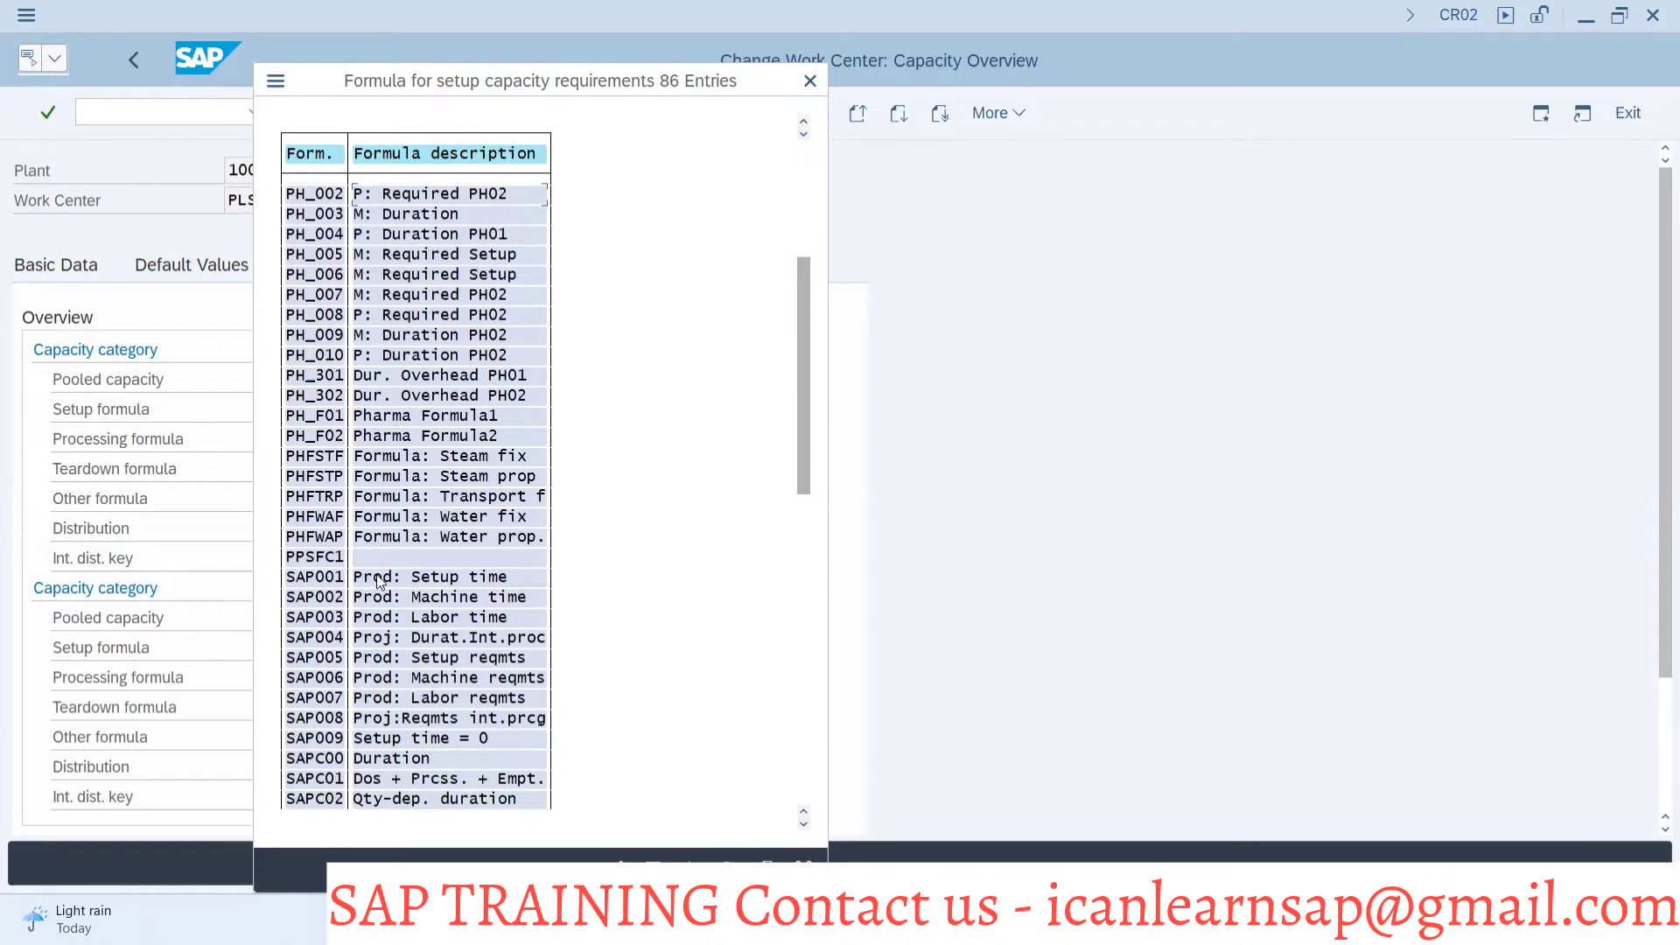
pyautogui.doubleClick(367, 597)
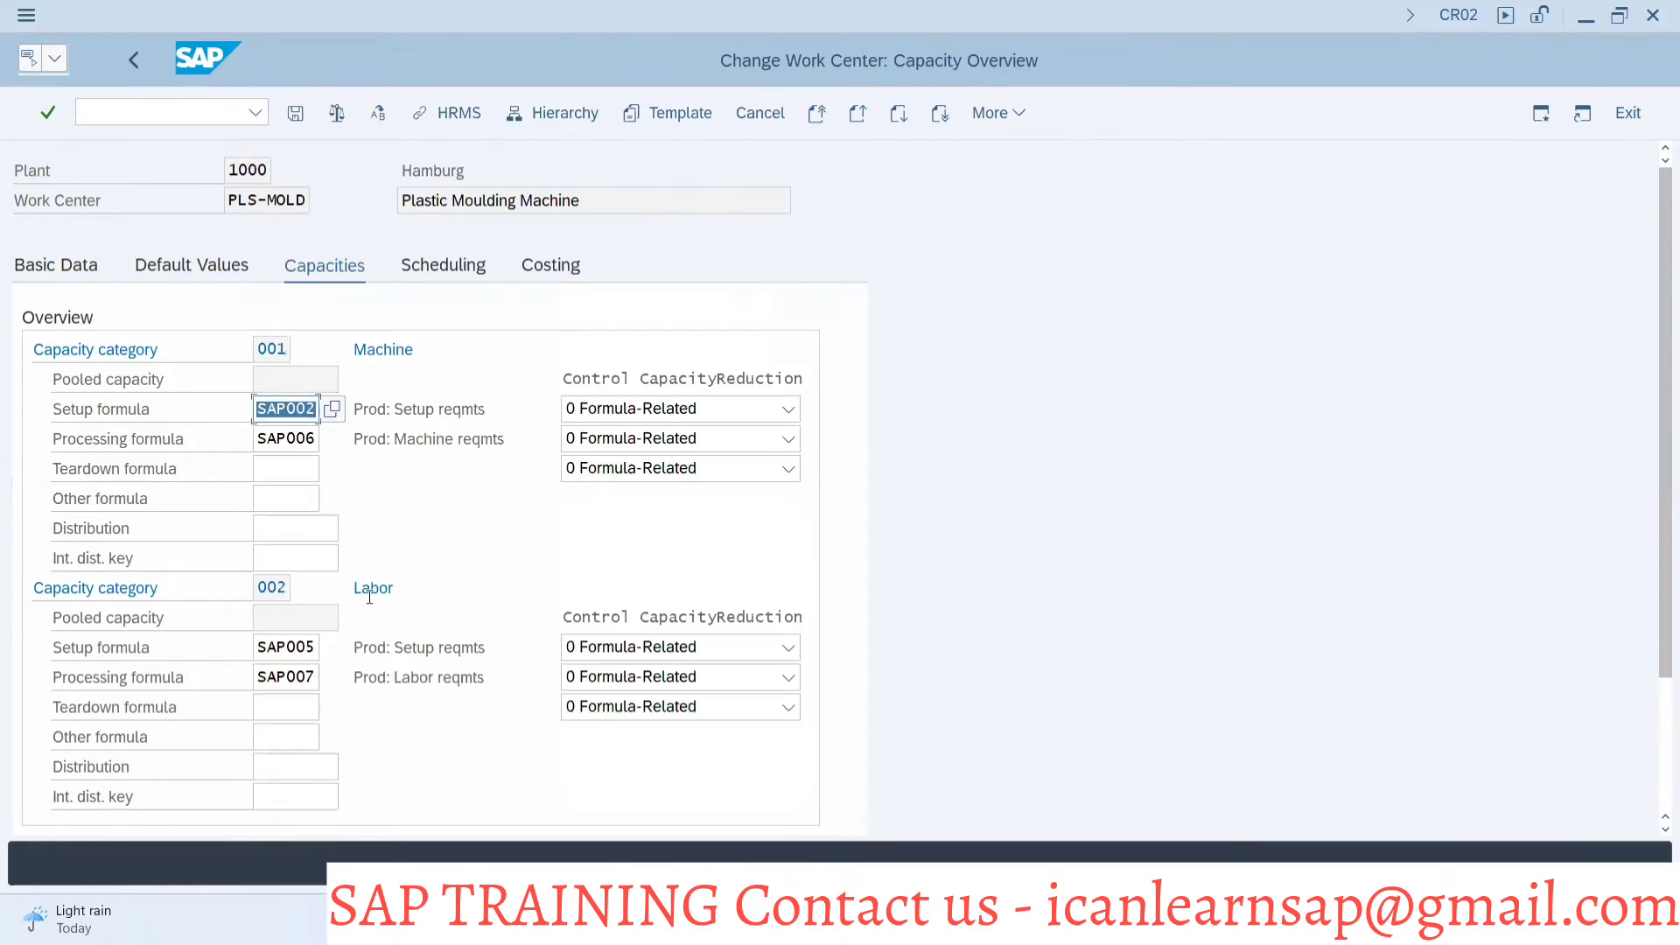
# Display the definition of the SAP002 formula entered as the machine setup formula
pyautogui.click(1658, 788)
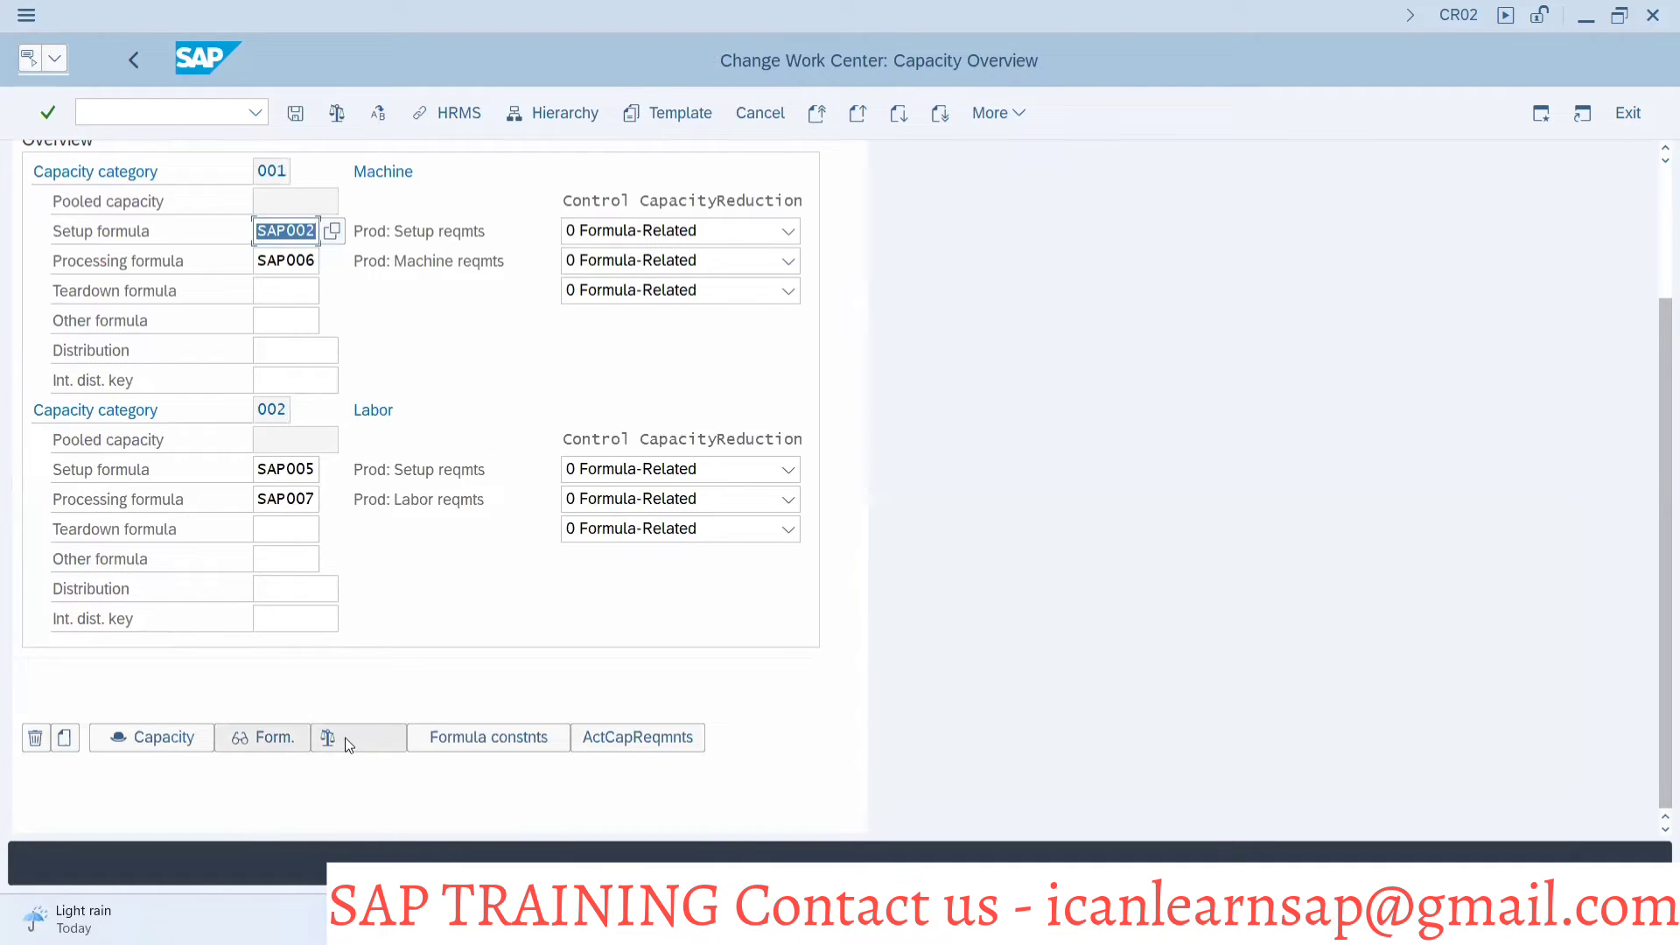
pyautogui.click(275, 737)
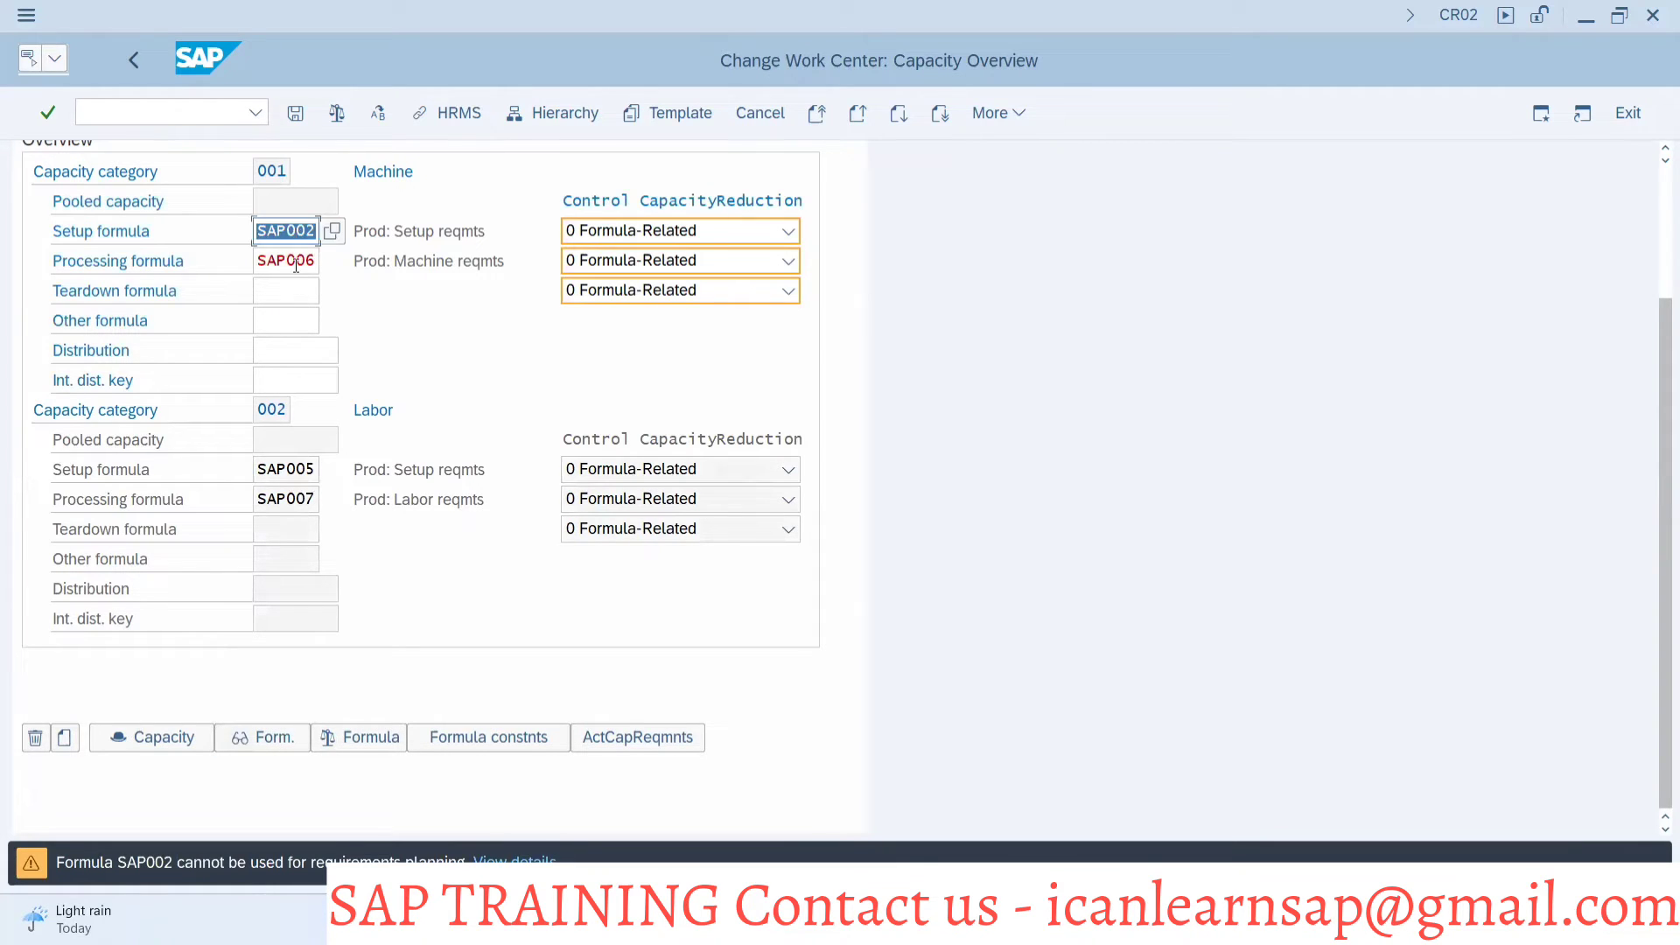
pyautogui.click(260, 735)
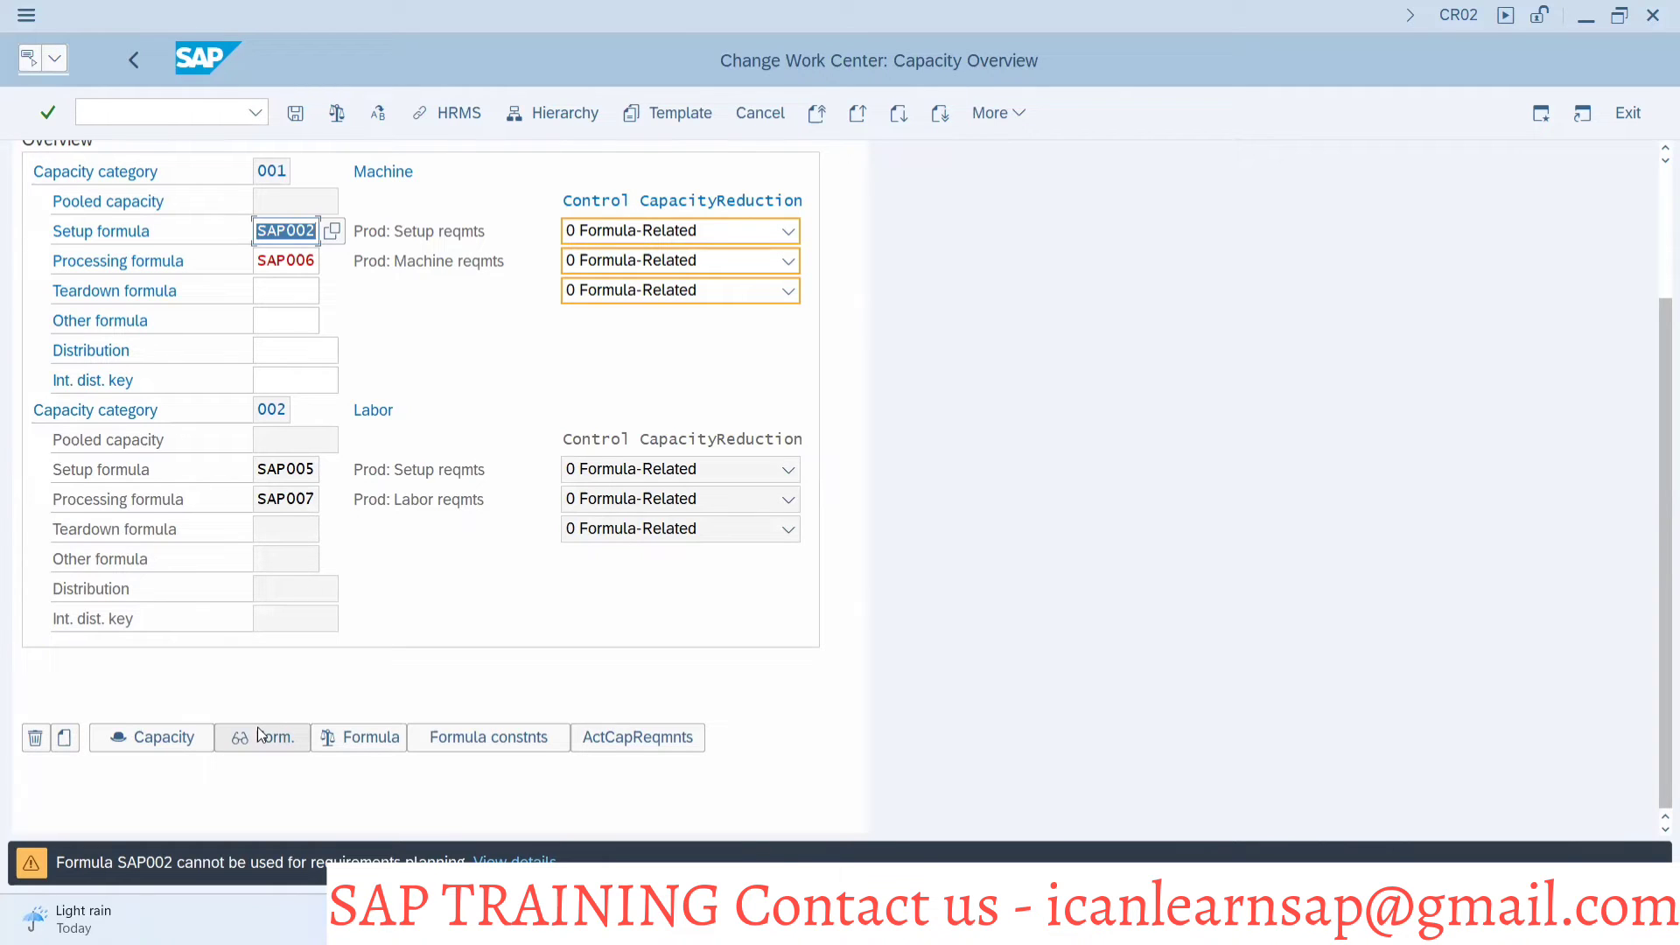
pyautogui.click(260, 735)
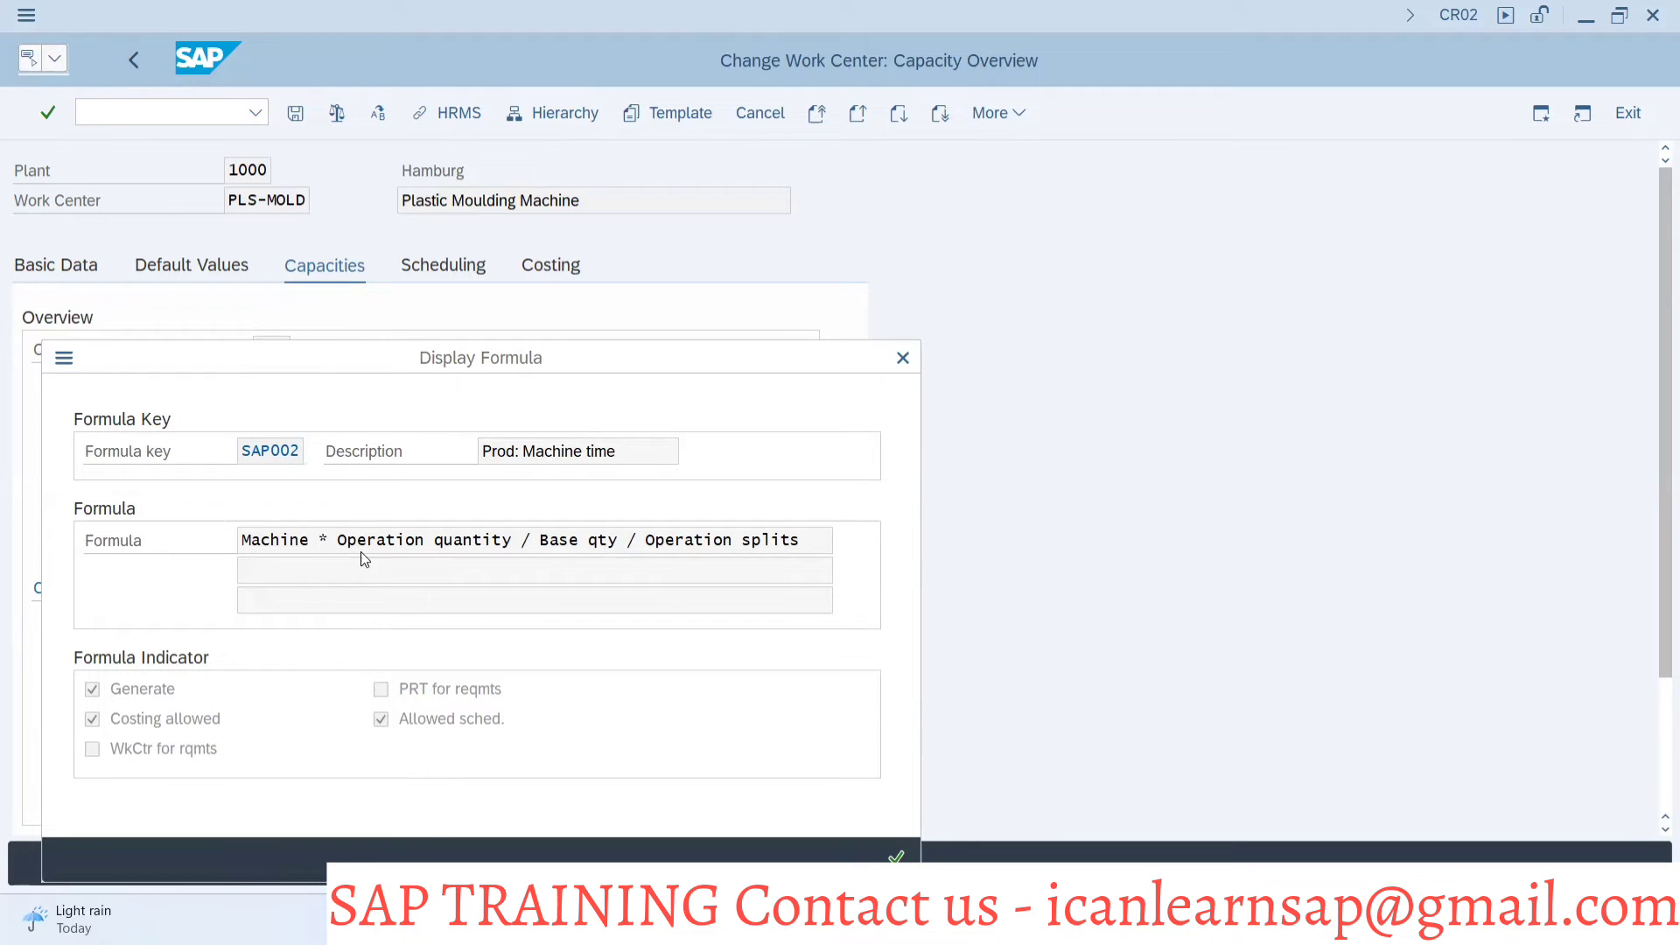
# Switch to the Excel workbook and enter the label "machin time" in cell J22 with the value 1 in K22
pyautogui.hotkey('alt', 'Tab')
pyautogui.press('Tab')
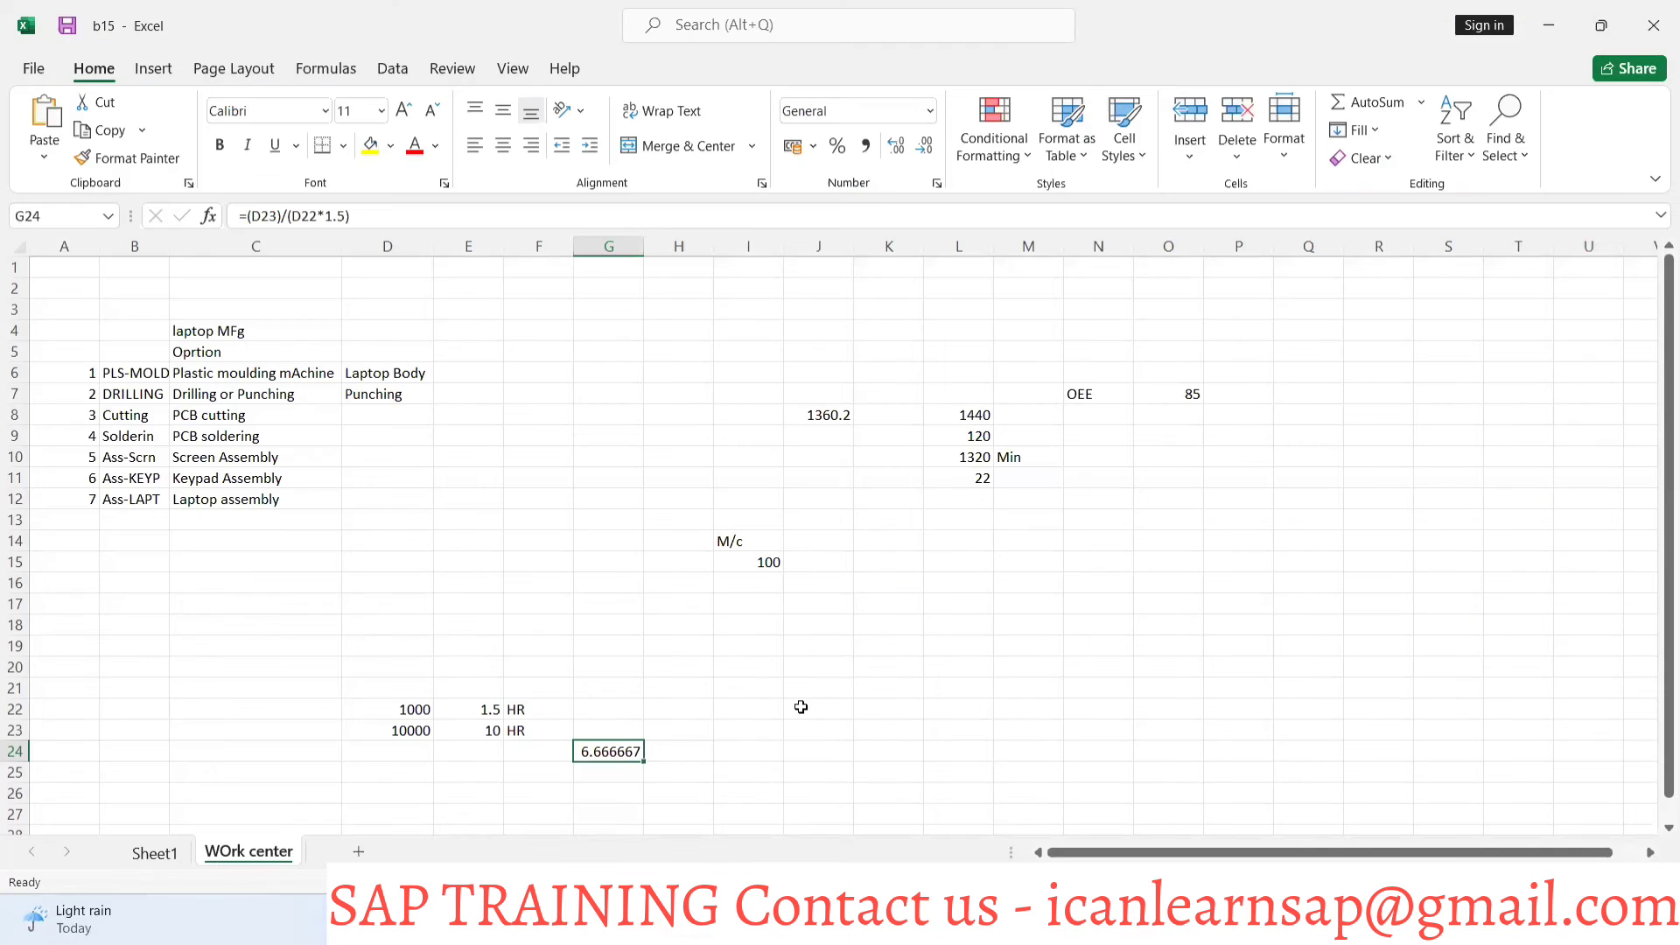
pyautogui.click(801, 707)
pyautogui.write('ma')
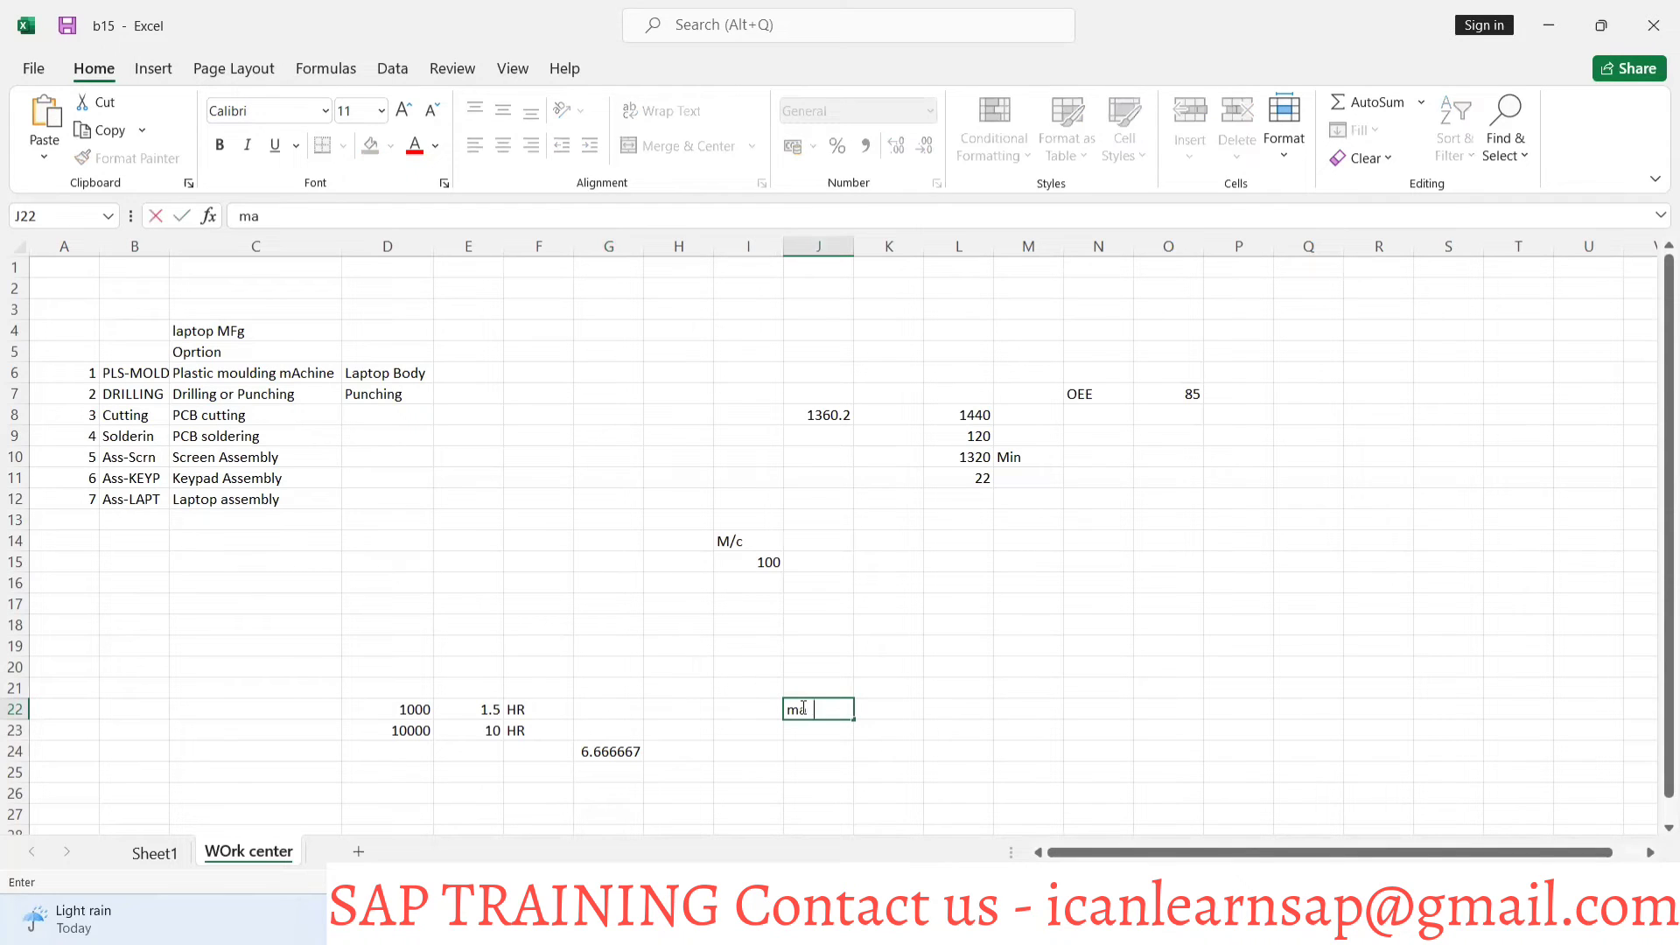
pyautogui.write('chin timw')
pyautogui.press('BackSpace')
pyautogui.press('Return')
pyautogui.click(822, 748)
pyautogui.click(889, 703)
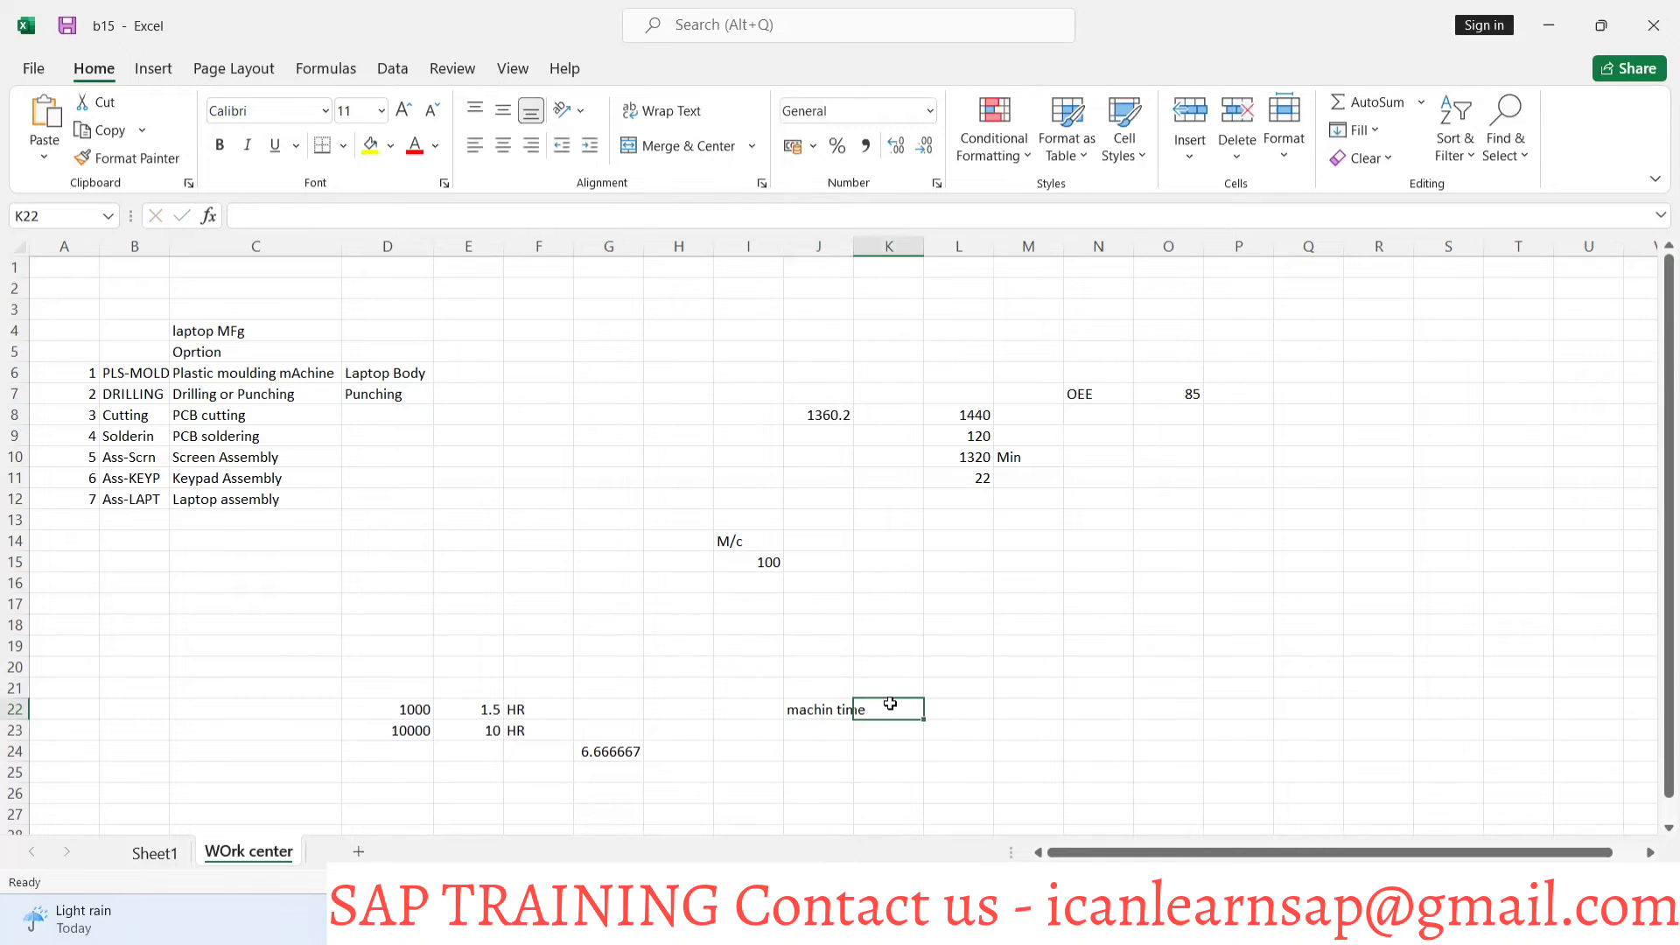
pyautogui.write('1')
# Check the SAP002 formula in SAP, then in Excel enter "Oper qty" in J23 and 20000 in K23
pyautogui.click(818, 733)
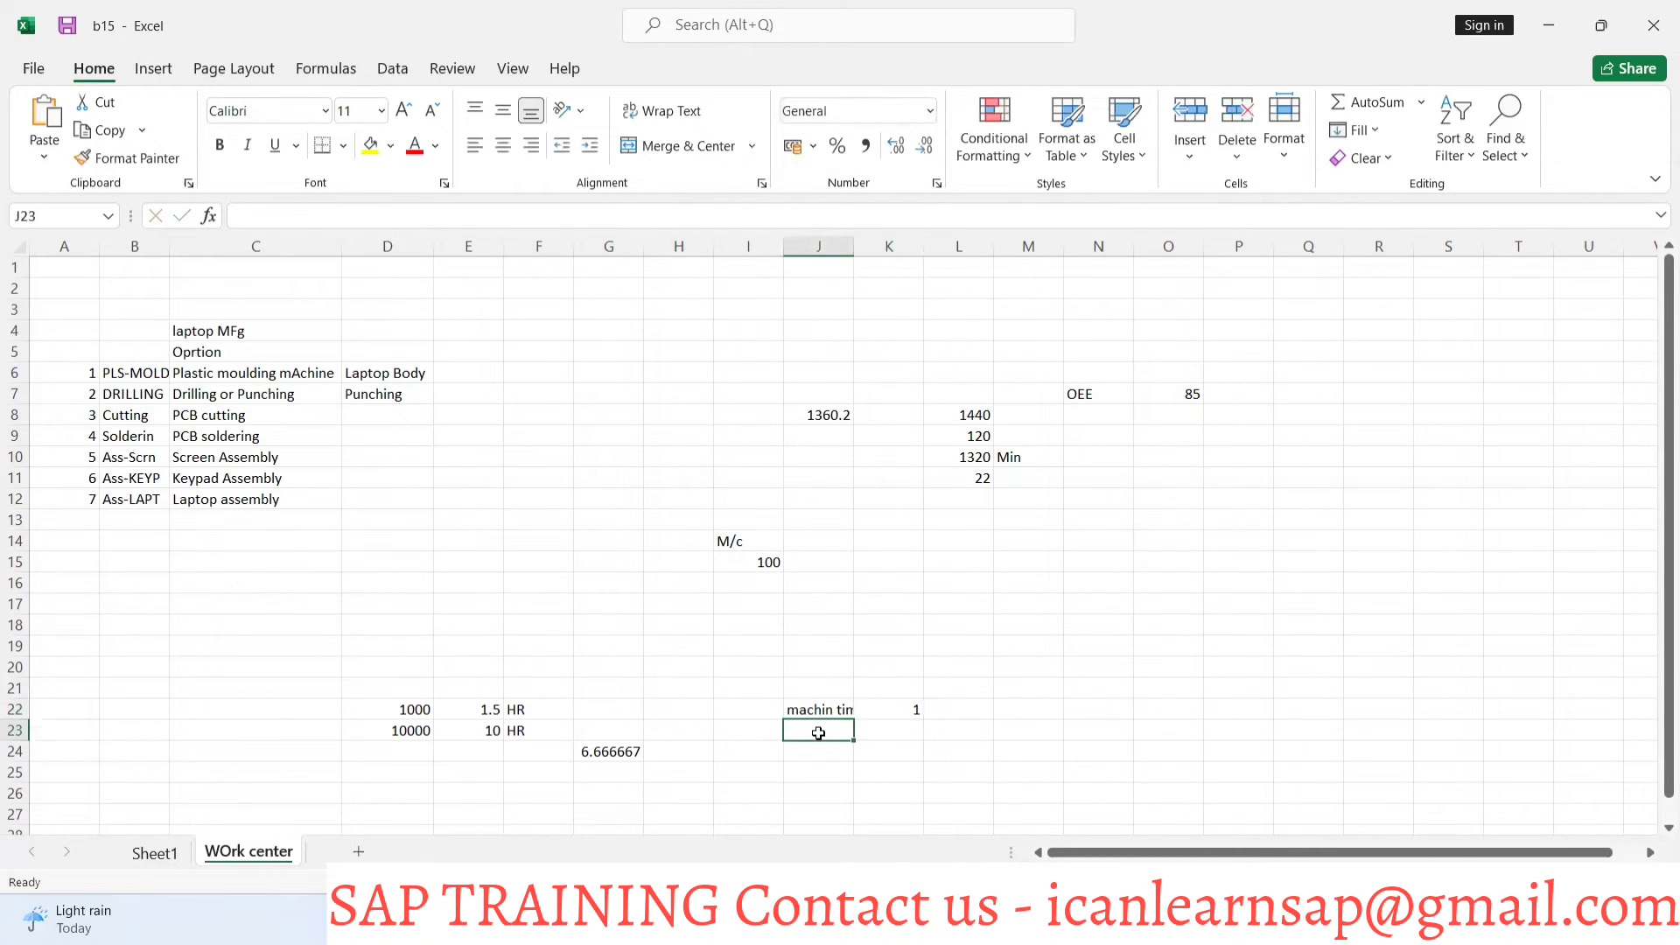
pyautogui.hotkey('alt', 'Tab')
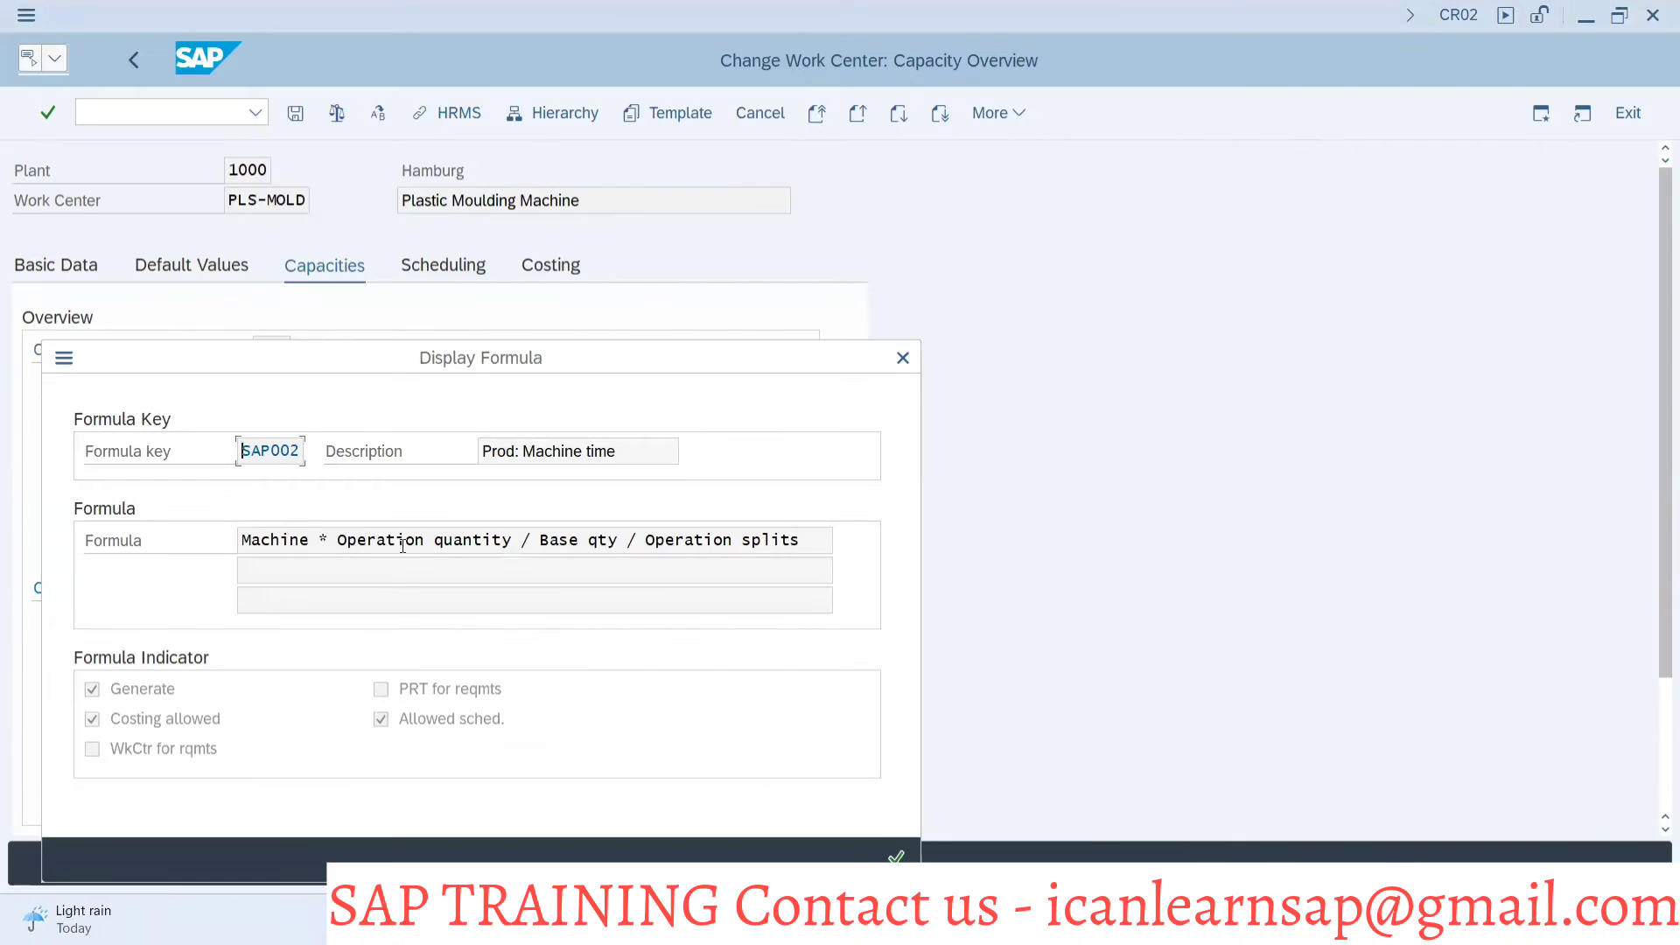
pyautogui.hotkey('alt', 'Tab')
pyautogui.write('200')
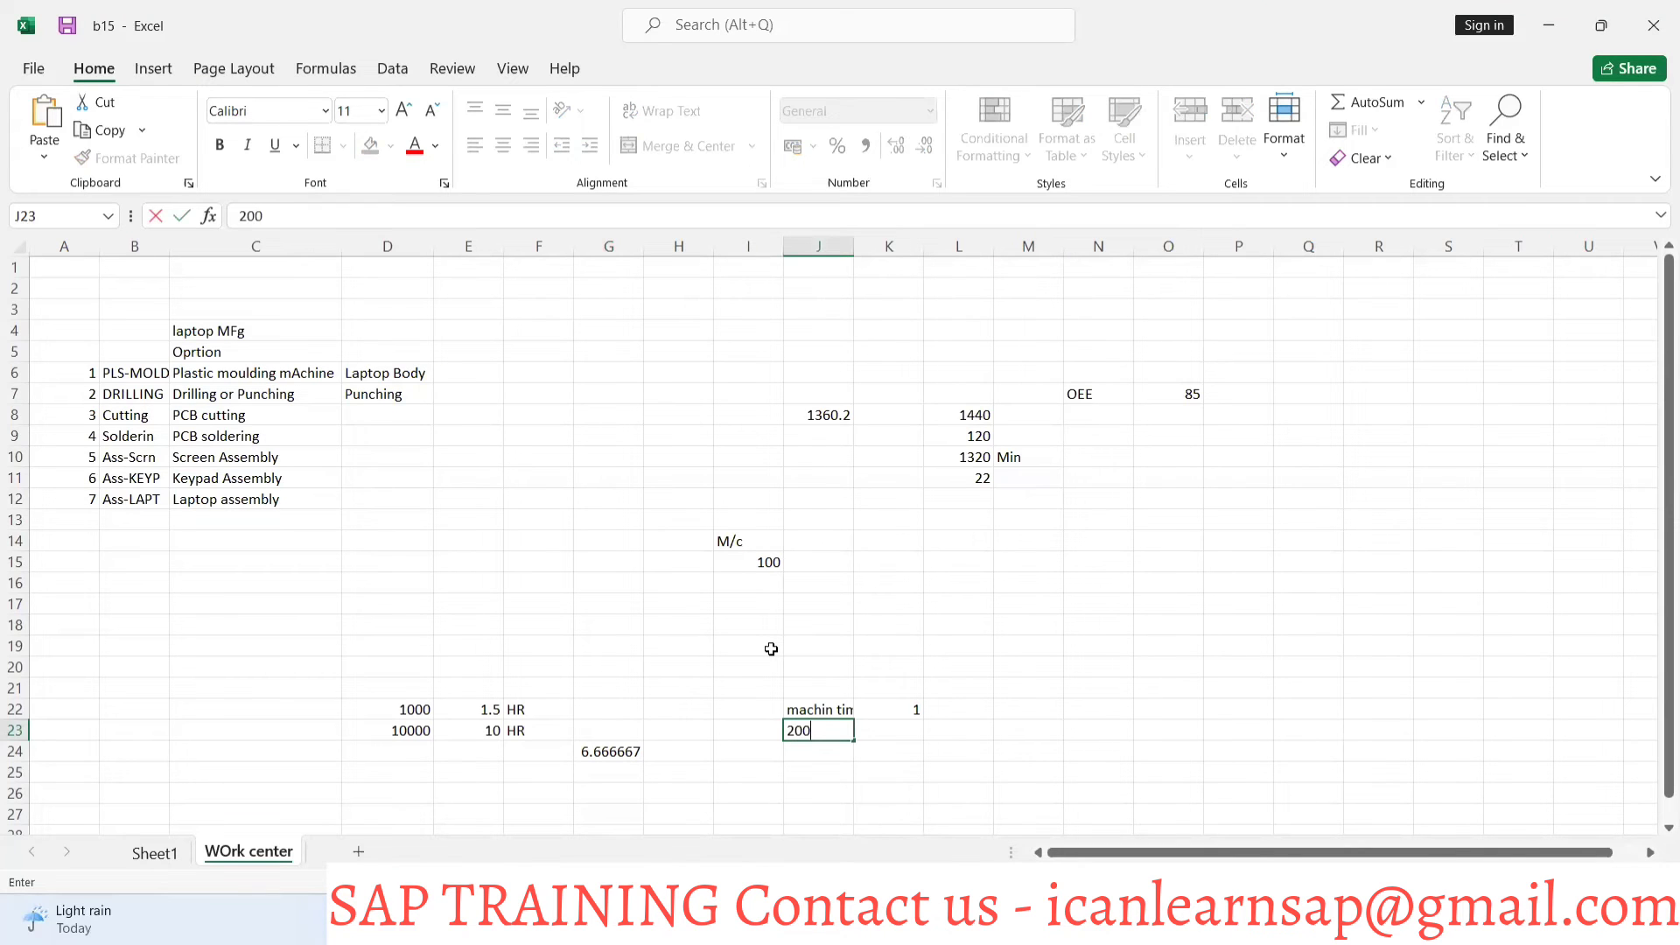
pyautogui.write('00')
pyautogui.press('BackSpace')
pyautogui.press('BackSpace')
pyautogui.press('BackSpace')
pyautogui.press('BackSpace')
pyautogui.press('BackSpace')
pyautogui.write('Ope')
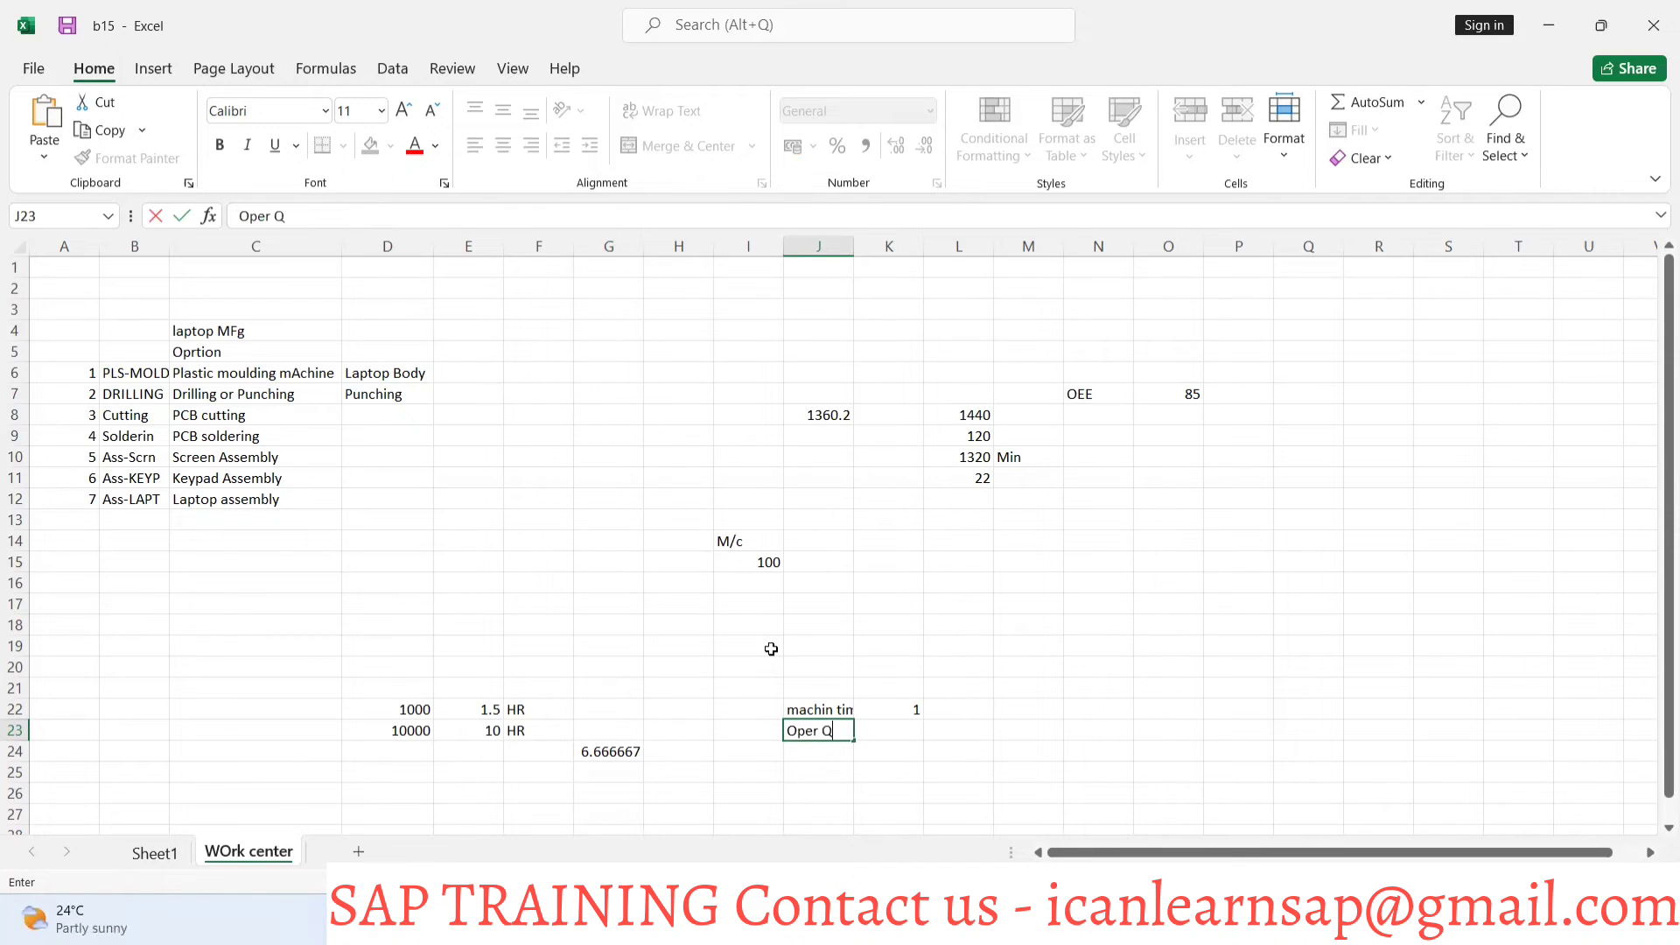
pyautogui.write('r qty')
pyautogui.click(896, 730)
pyautogui.write('1')
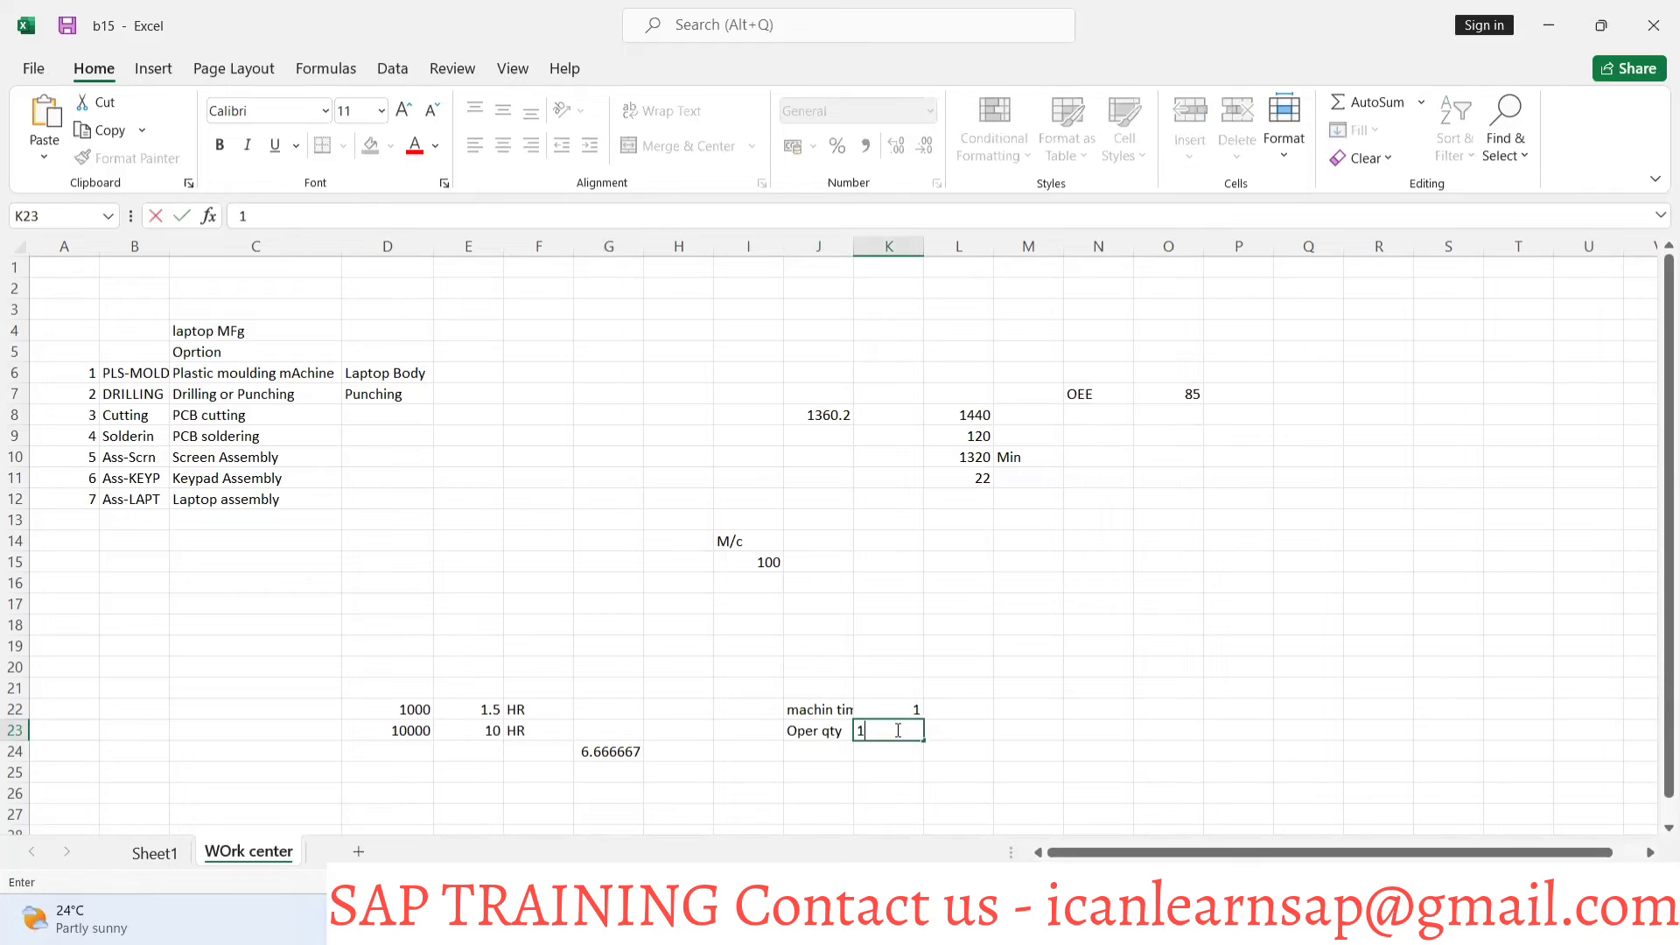
pyautogui.press('BackSpace')
pyautogui.write('20000')
# Enter the label "base" in cell J24 and the base quantity 1000 in K24
pyautogui.click(826, 746)
pyautogui.write('base')
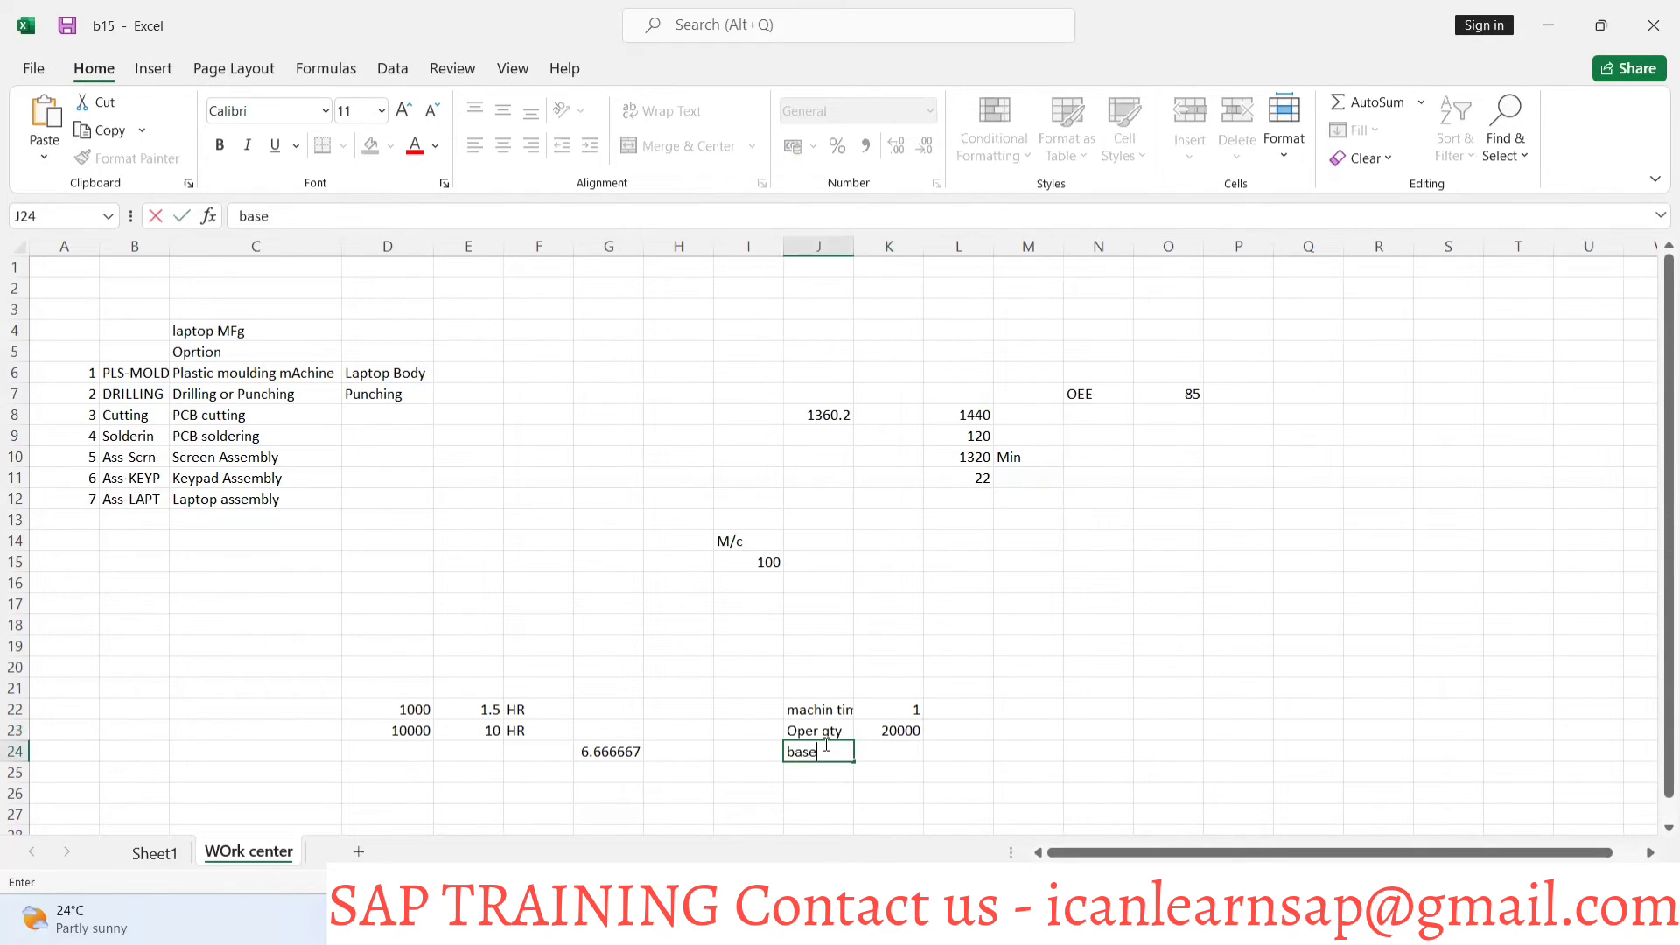
pyautogui.click(916, 754)
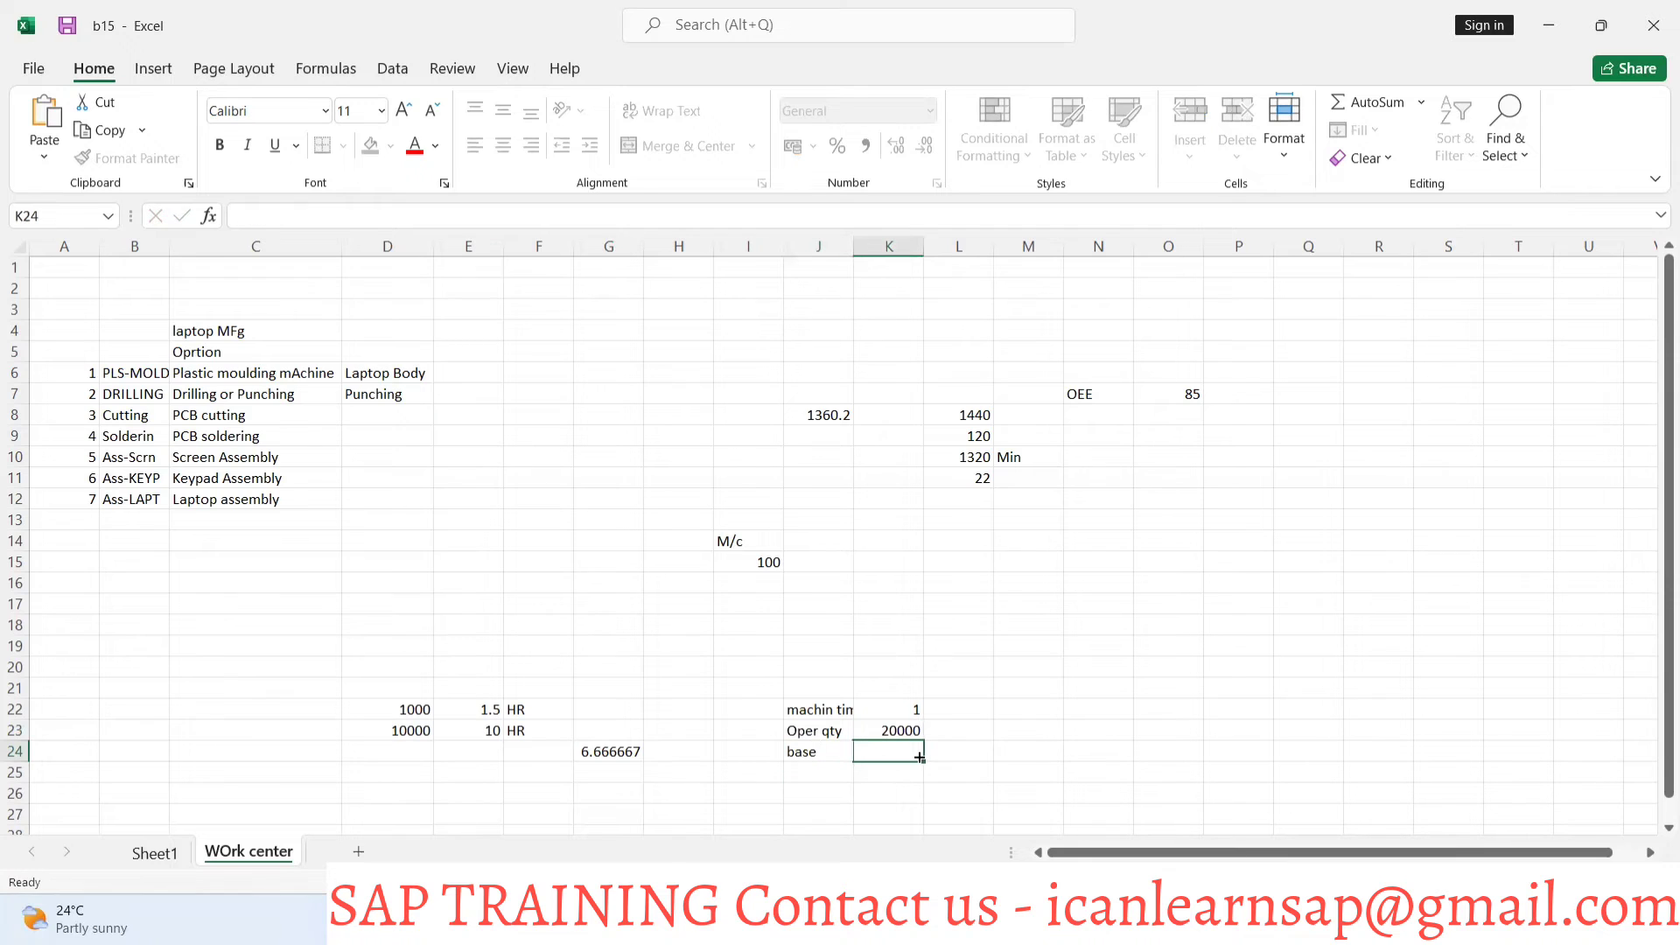
pyautogui.write('1000')
pyautogui.click(910, 731)
pyautogui.doubleClick(905, 730)
pyautogui.click(951, 735)
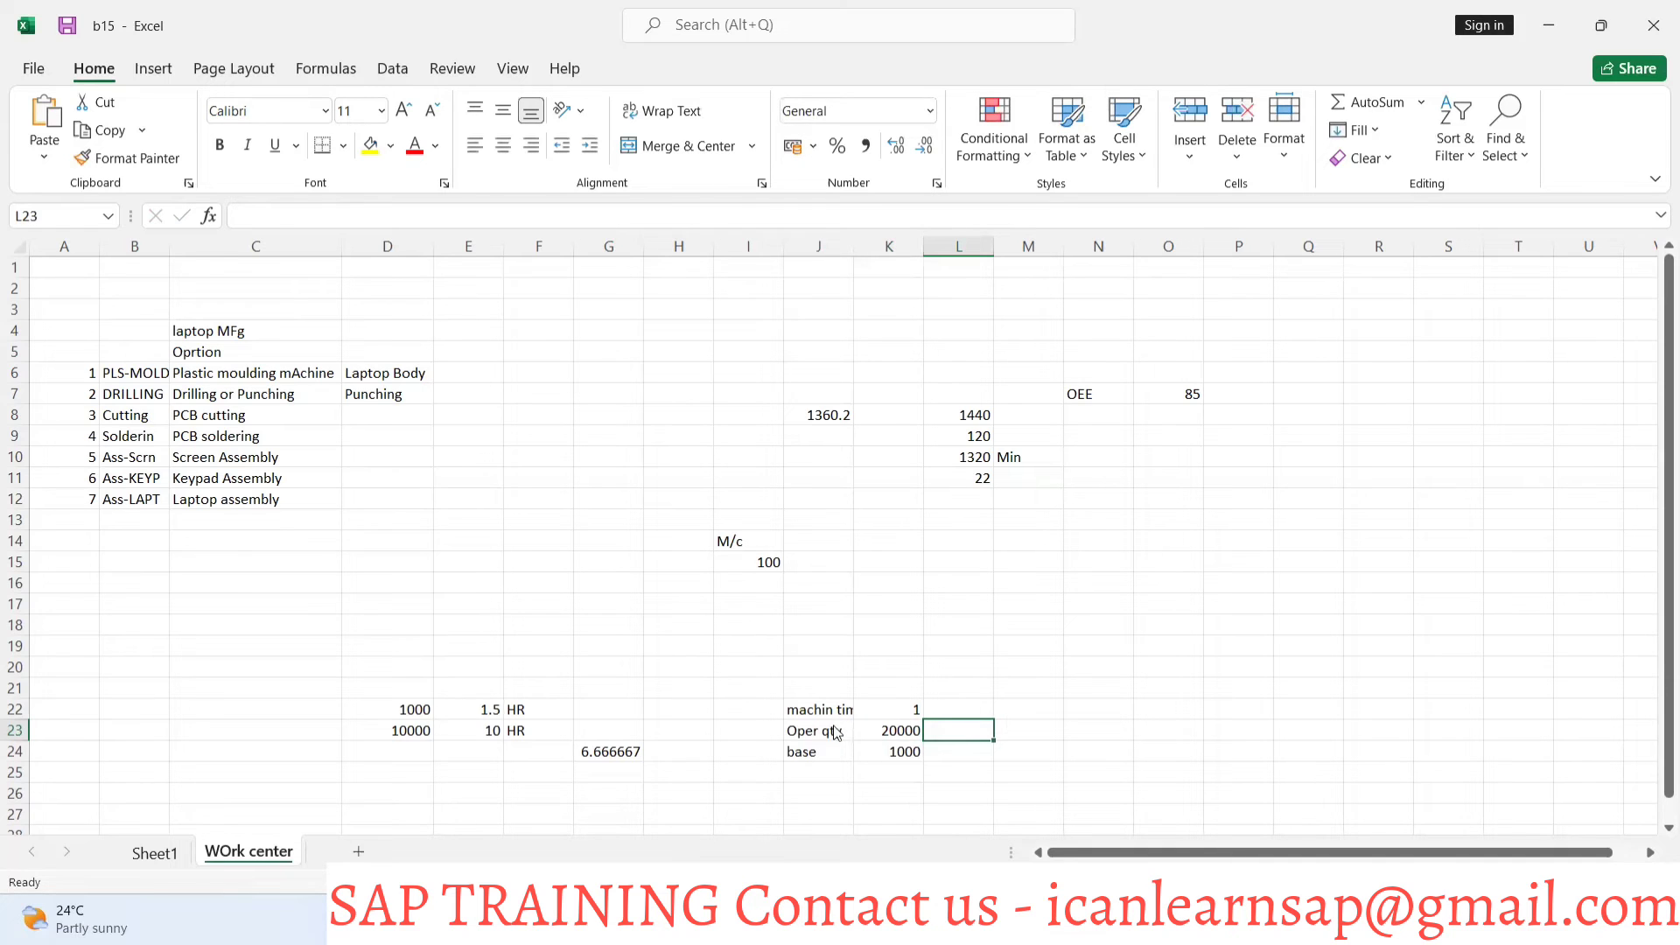
# Calculate the machine time in M22 with the formula =(K22*K23)/K24, checking the order of terms against the SAP002 definition in SAP
pyautogui.hotkey('alt', 'Tab')
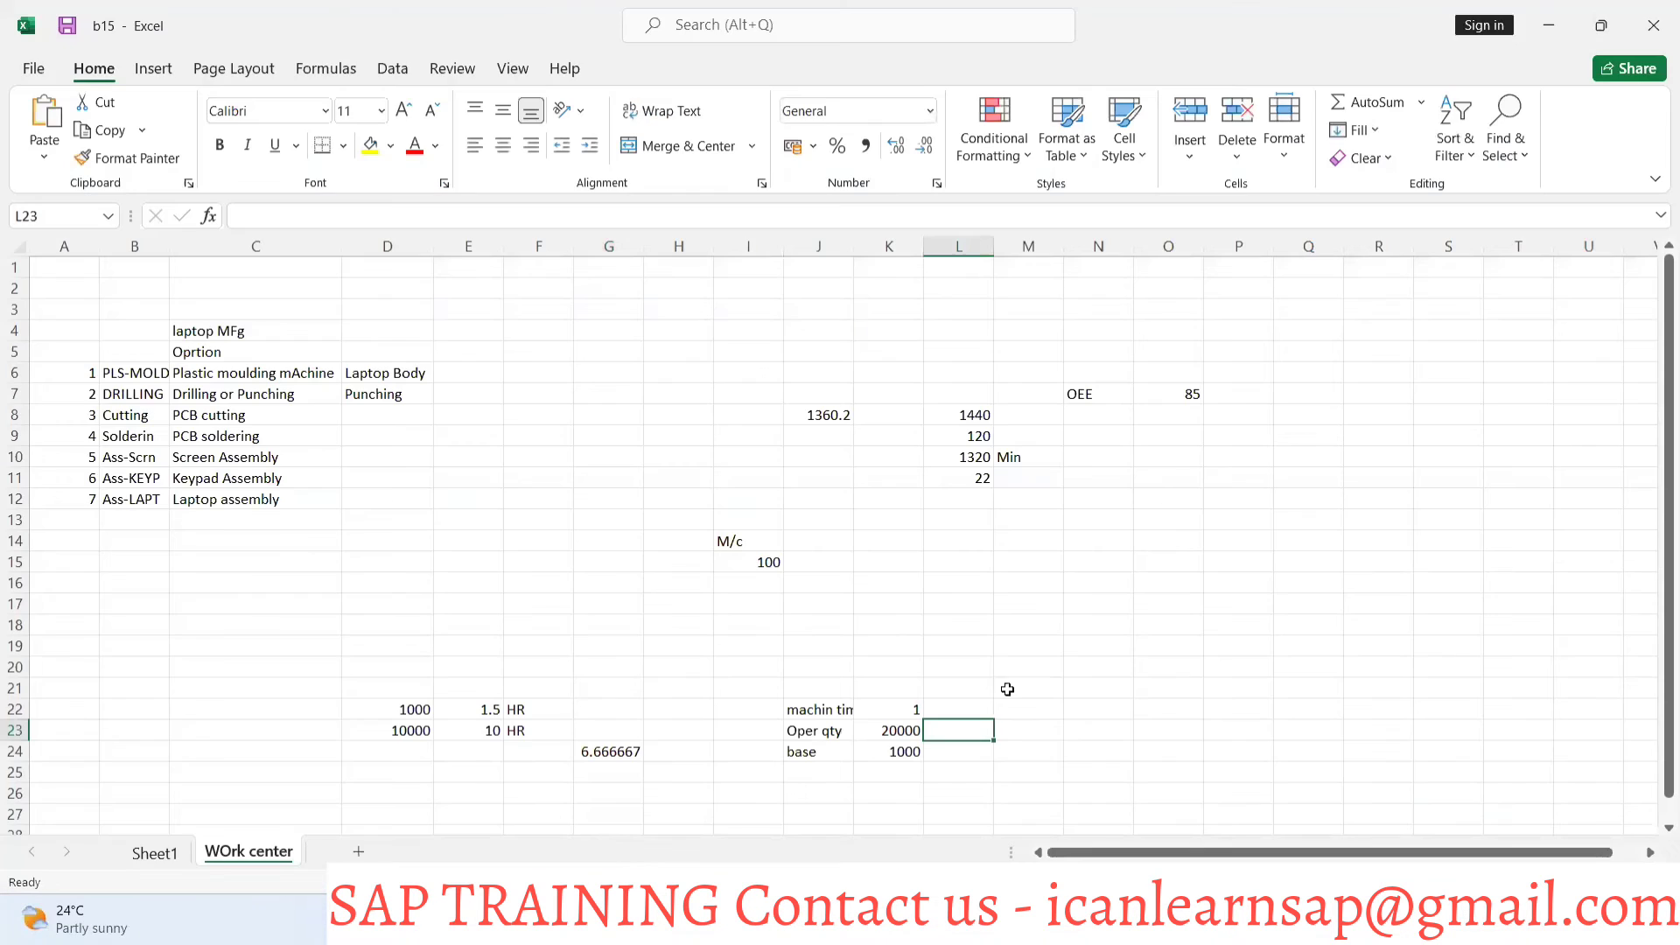
pyautogui.hotkey('alt', 'Tab')
pyautogui.click(1028, 713)
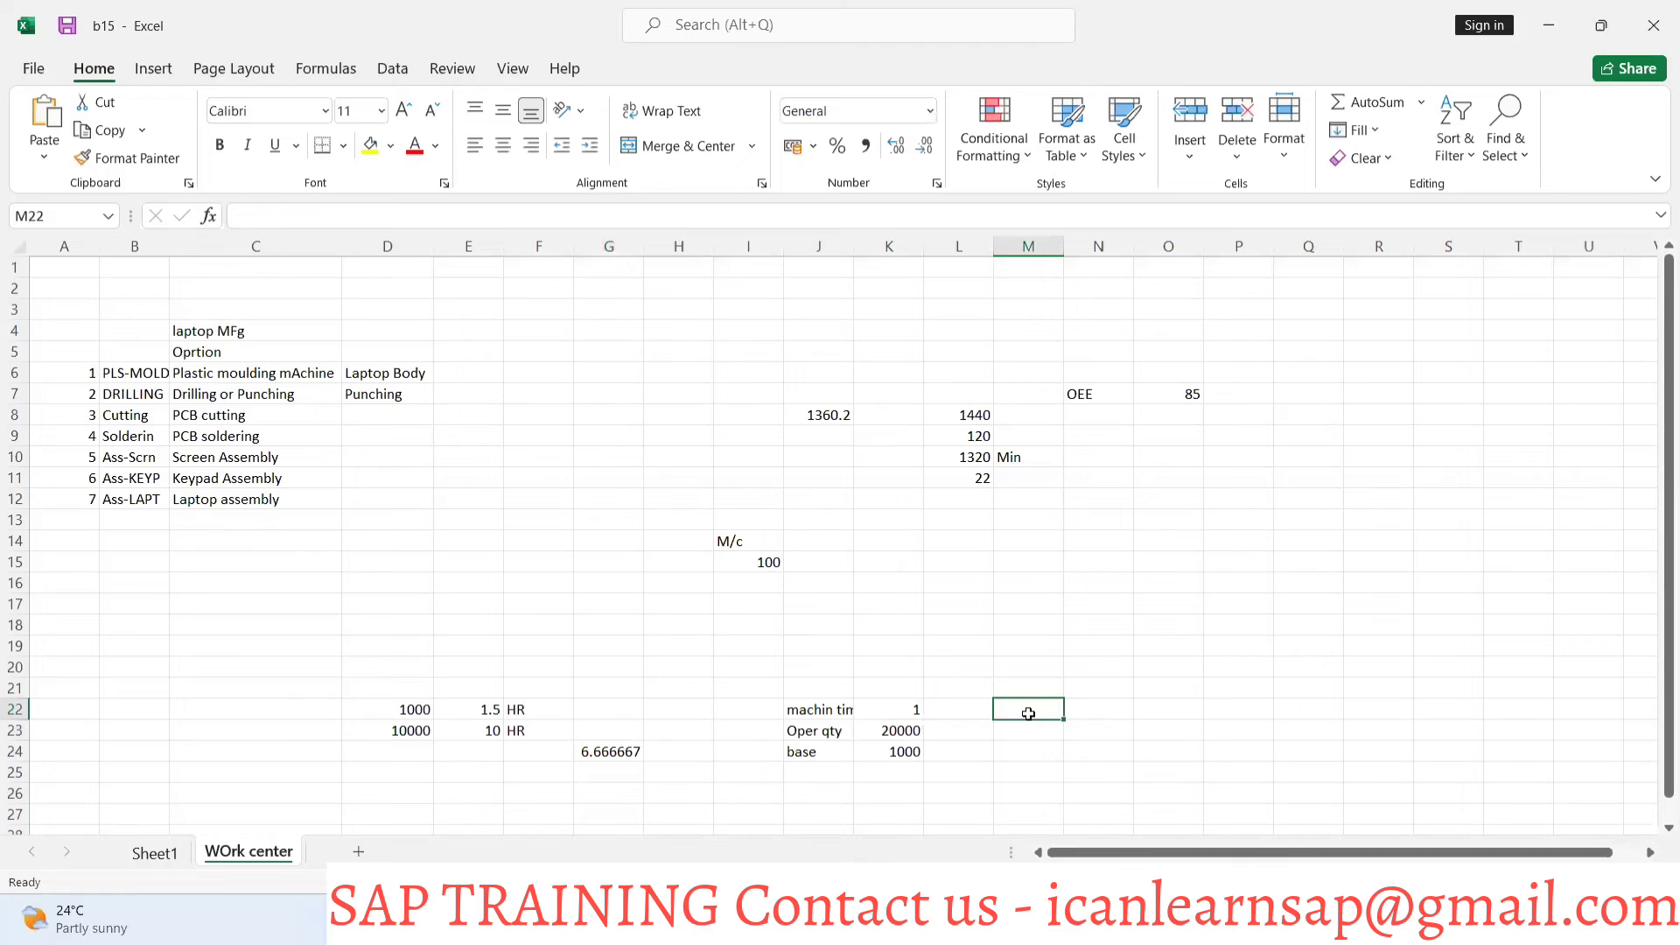
pyautogui.write('=(')
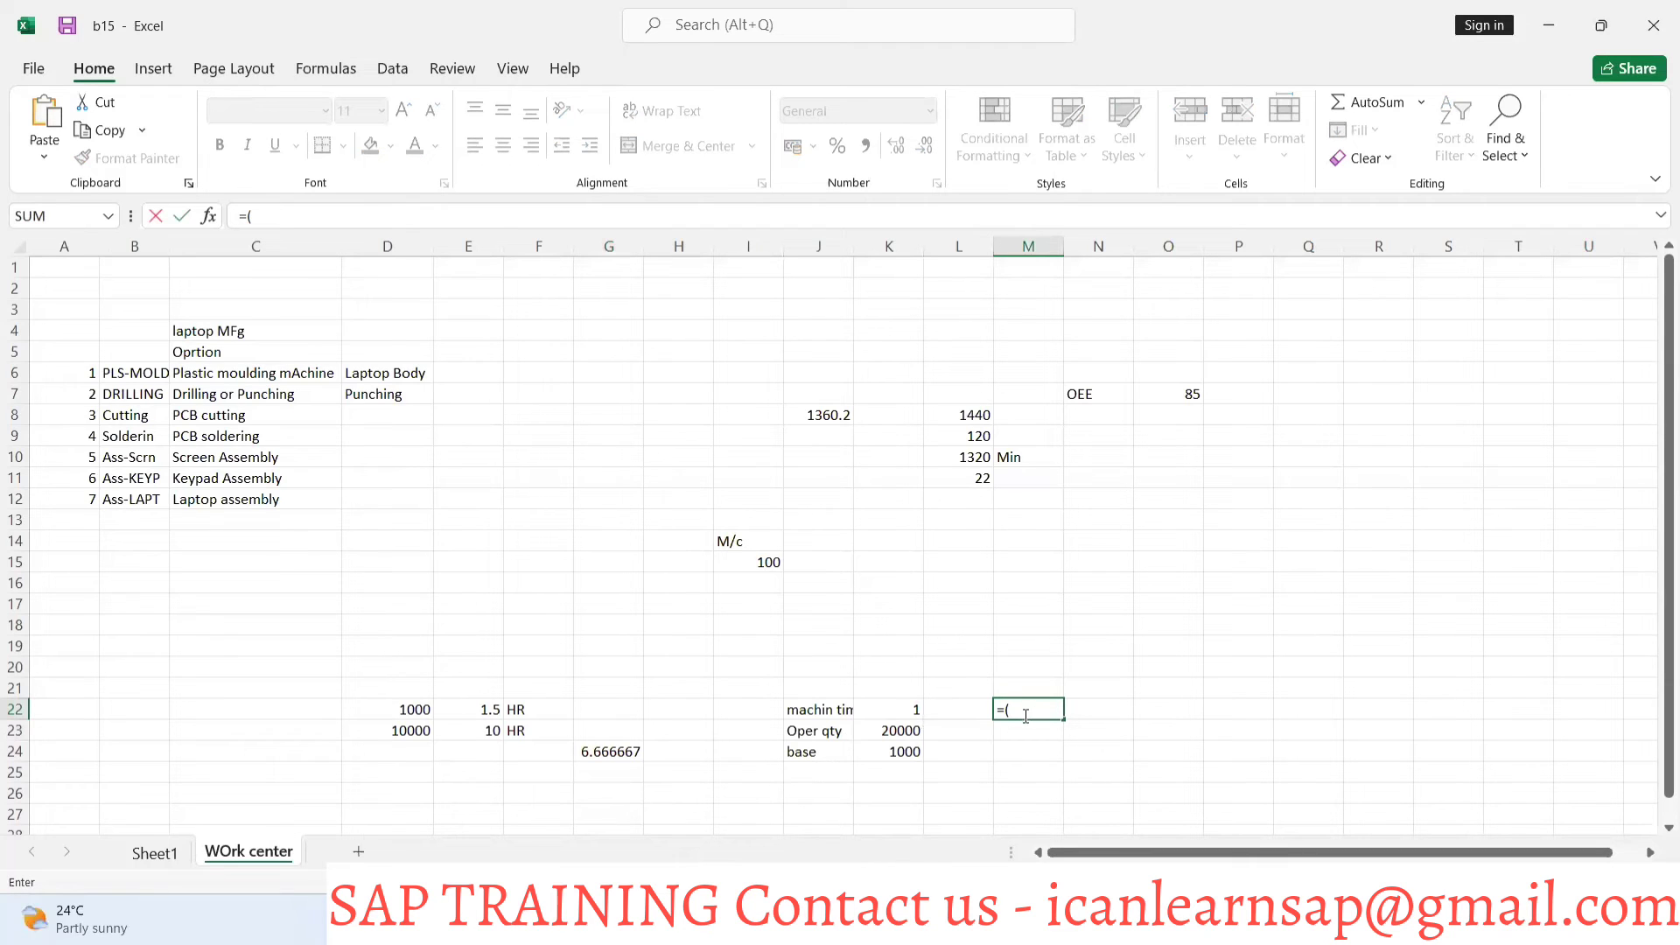
pyautogui.click(898, 714)
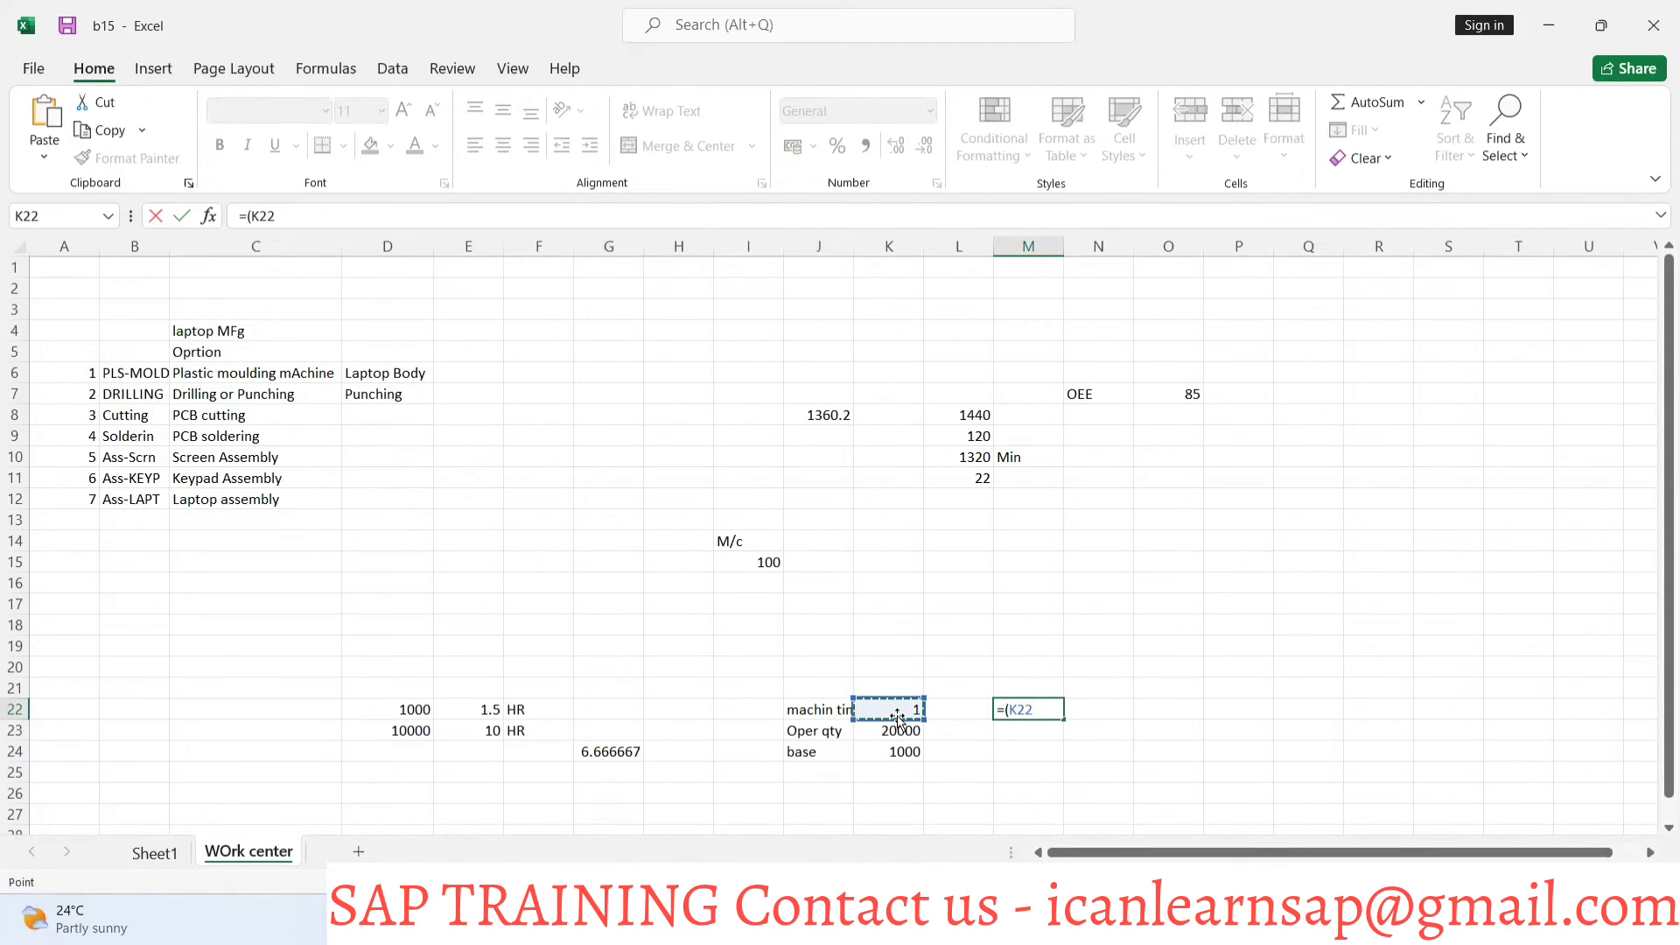
pyautogui.write('*')
pyautogui.click(892, 728)
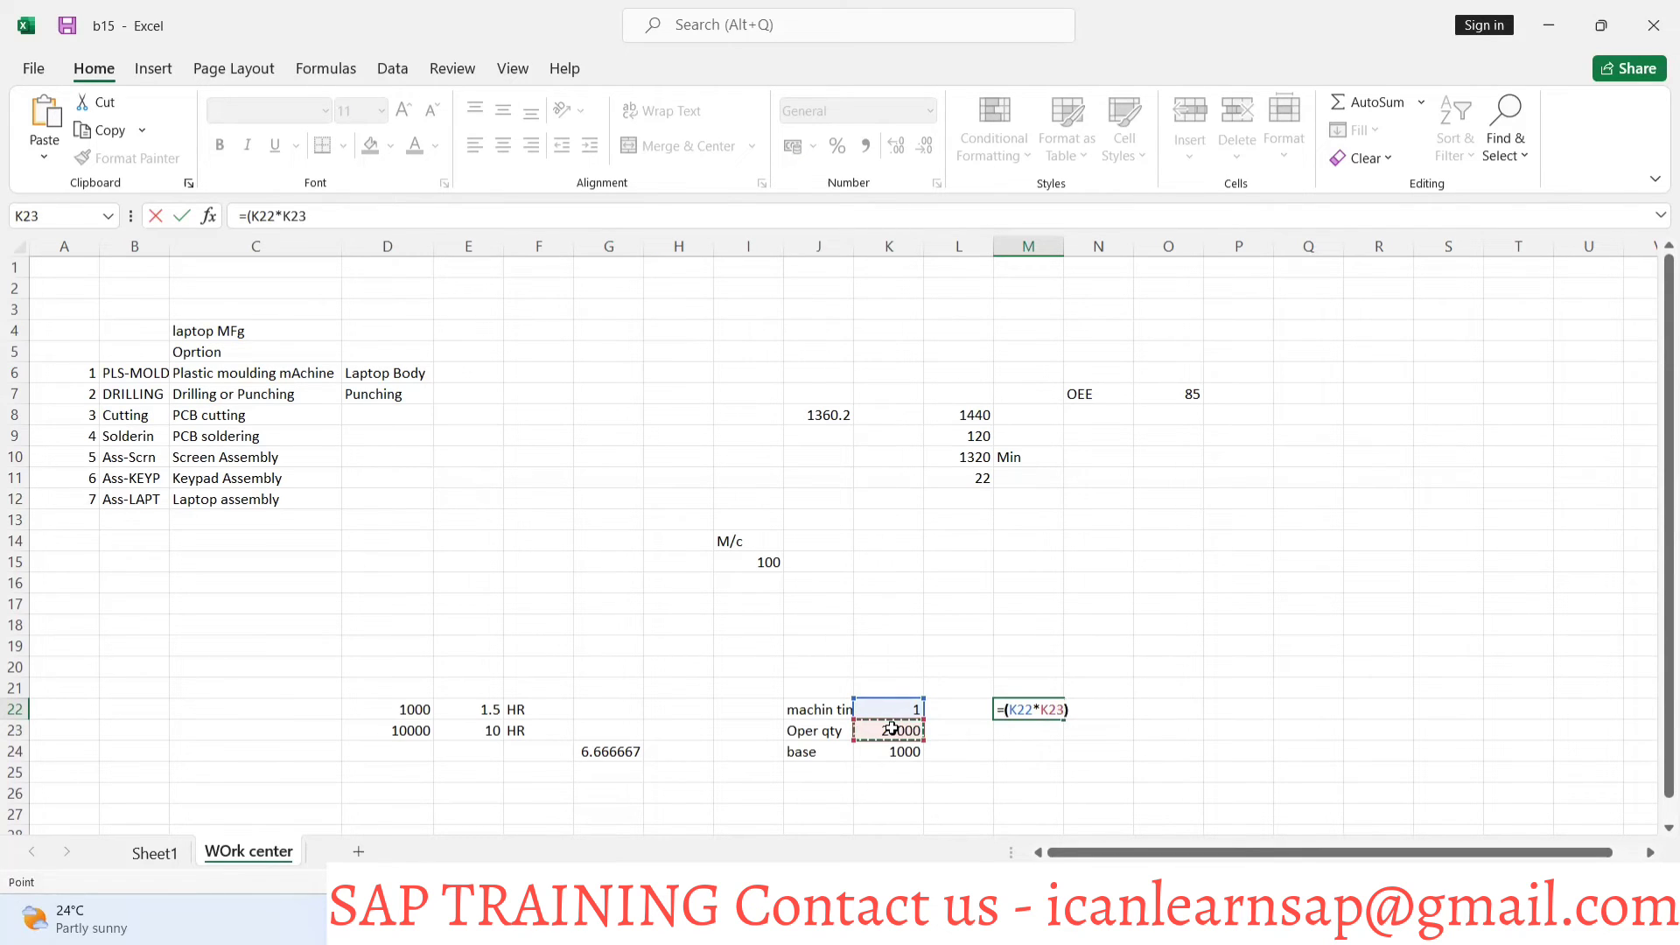
pyautogui.write(')/')
pyautogui.hotkey('alt', 'Tab')
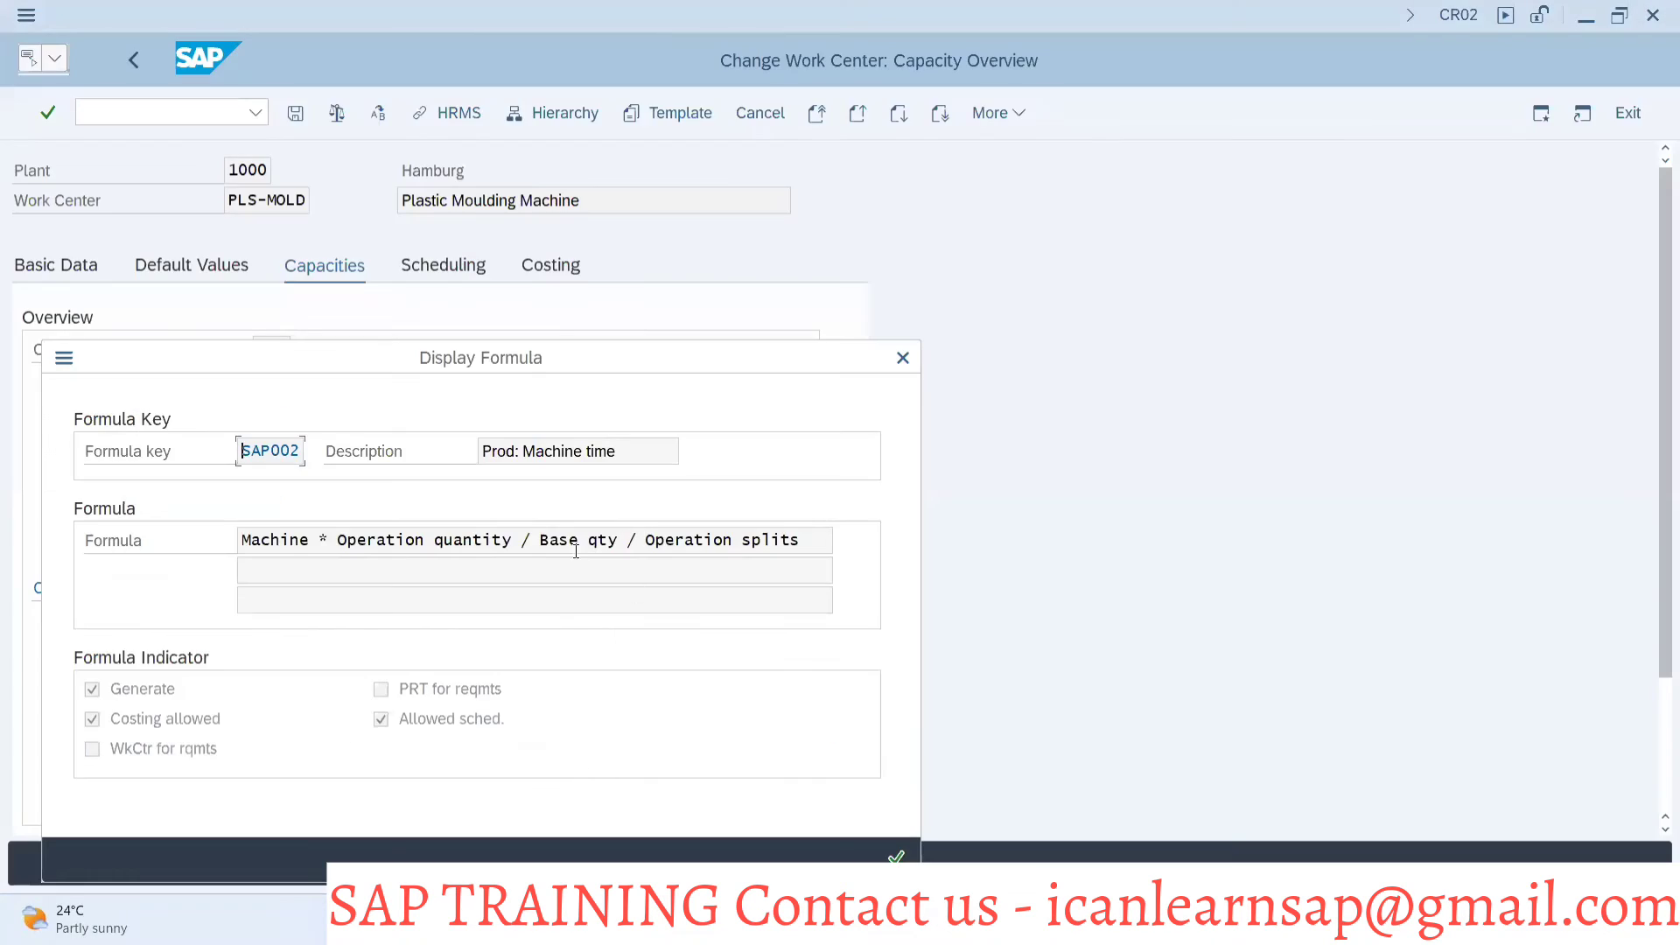
pyautogui.hotkey('alt', 'Tab')
pyautogui.click(906, 750)
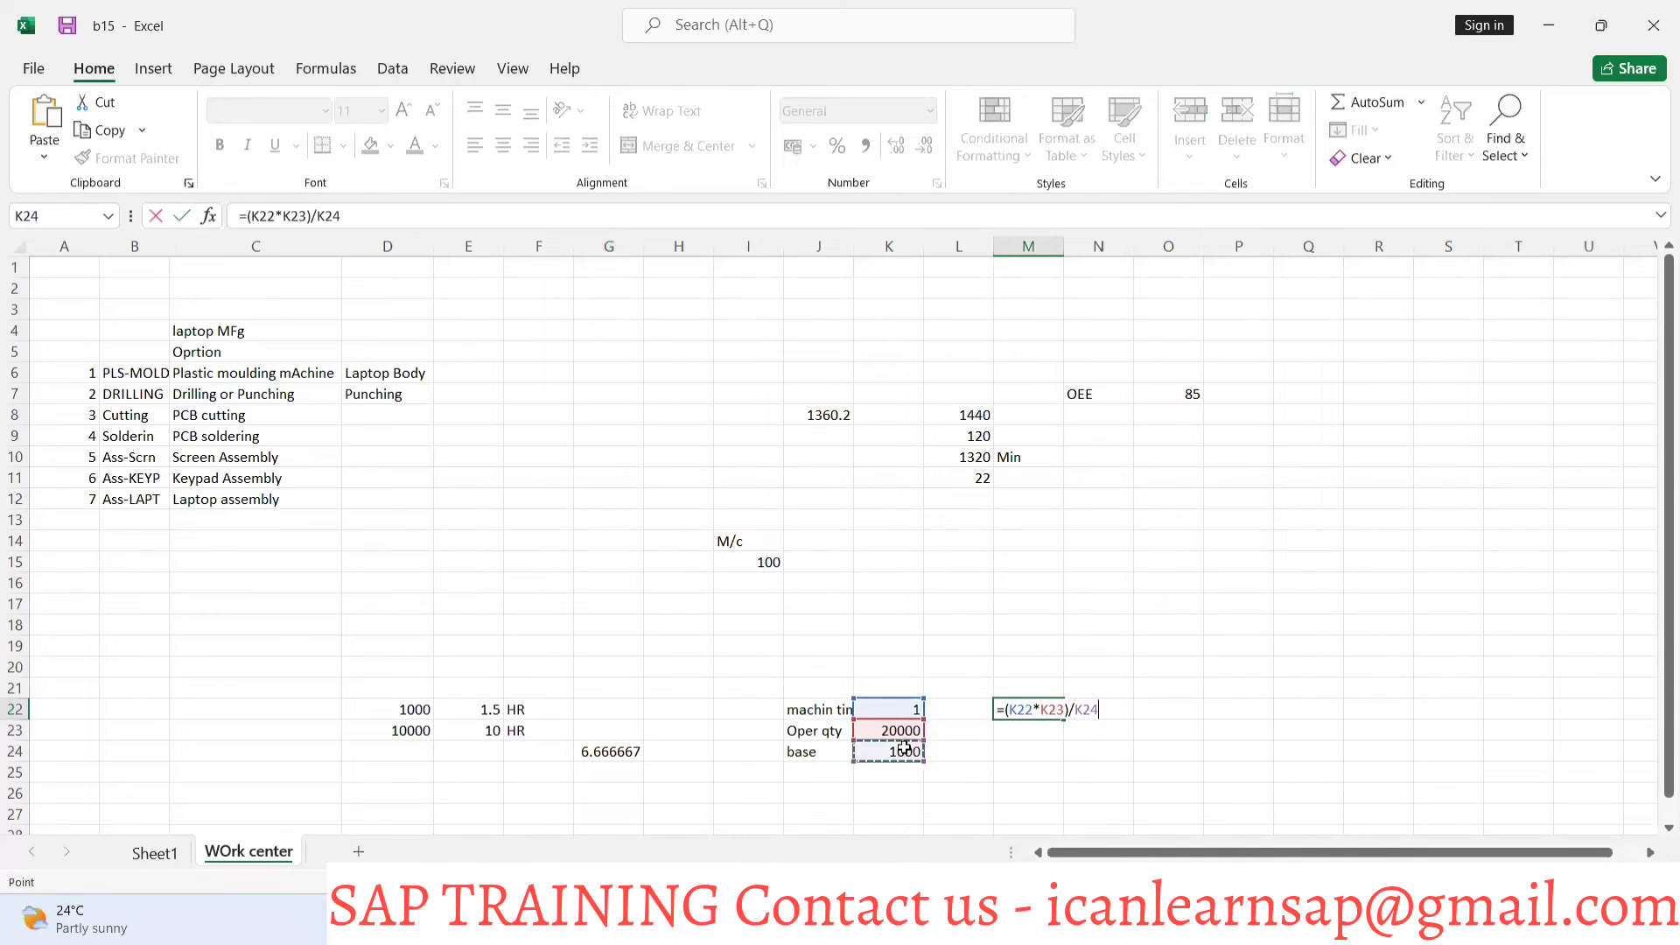
pyautogui.press('Return')
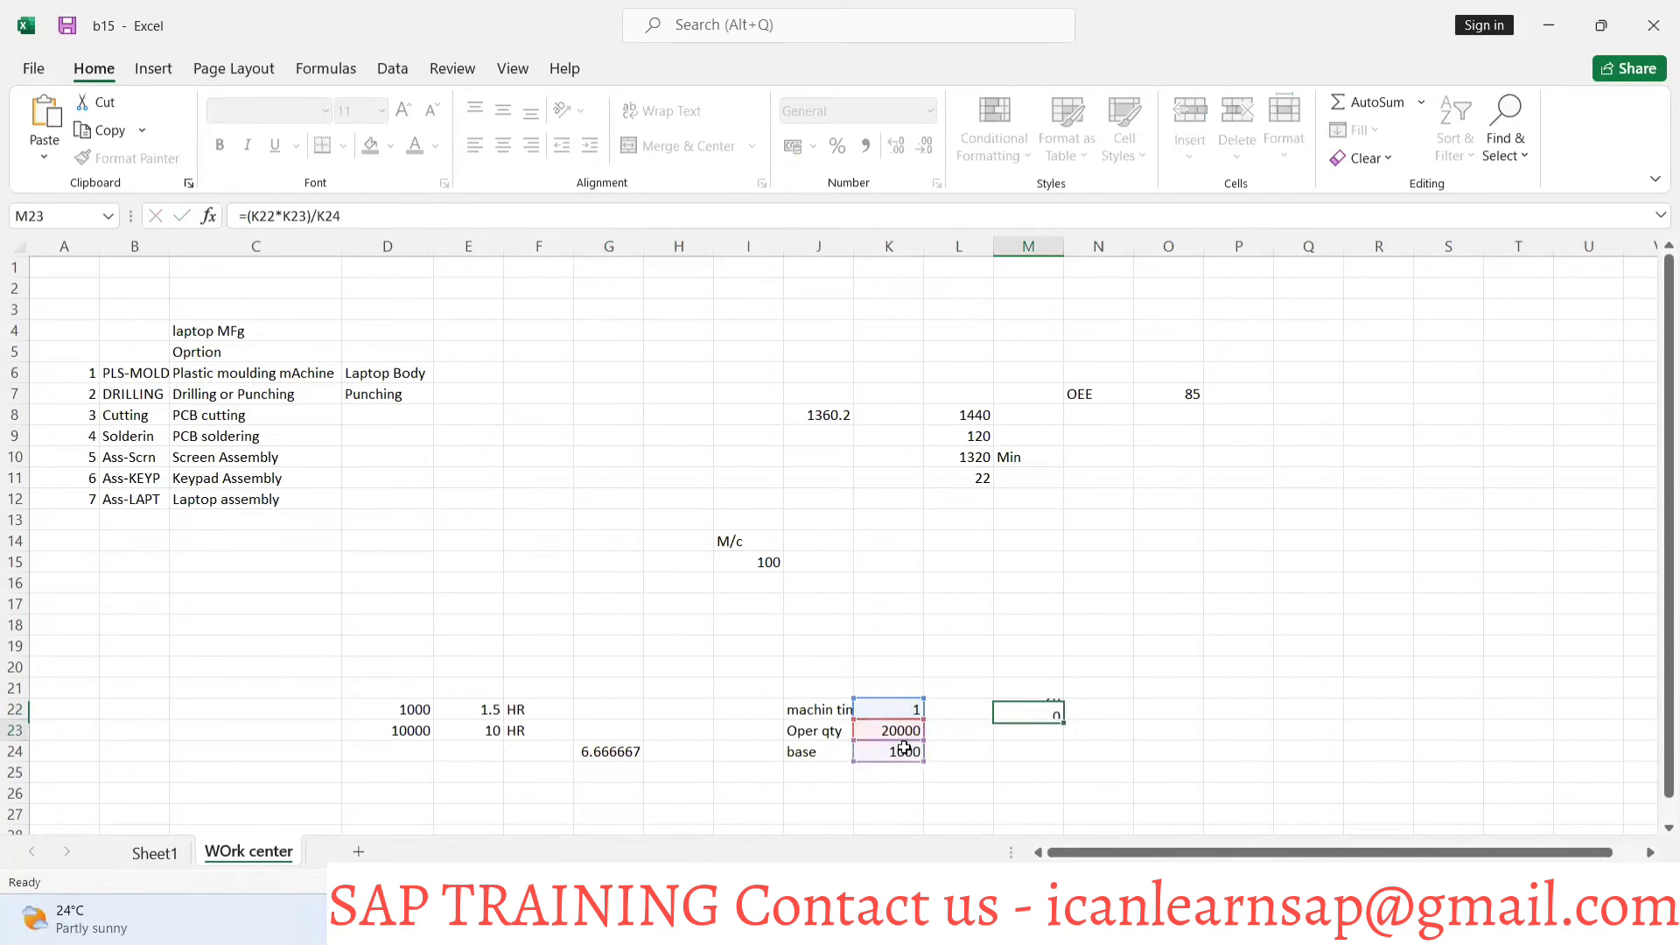
pyautogui.click(1048, 710)
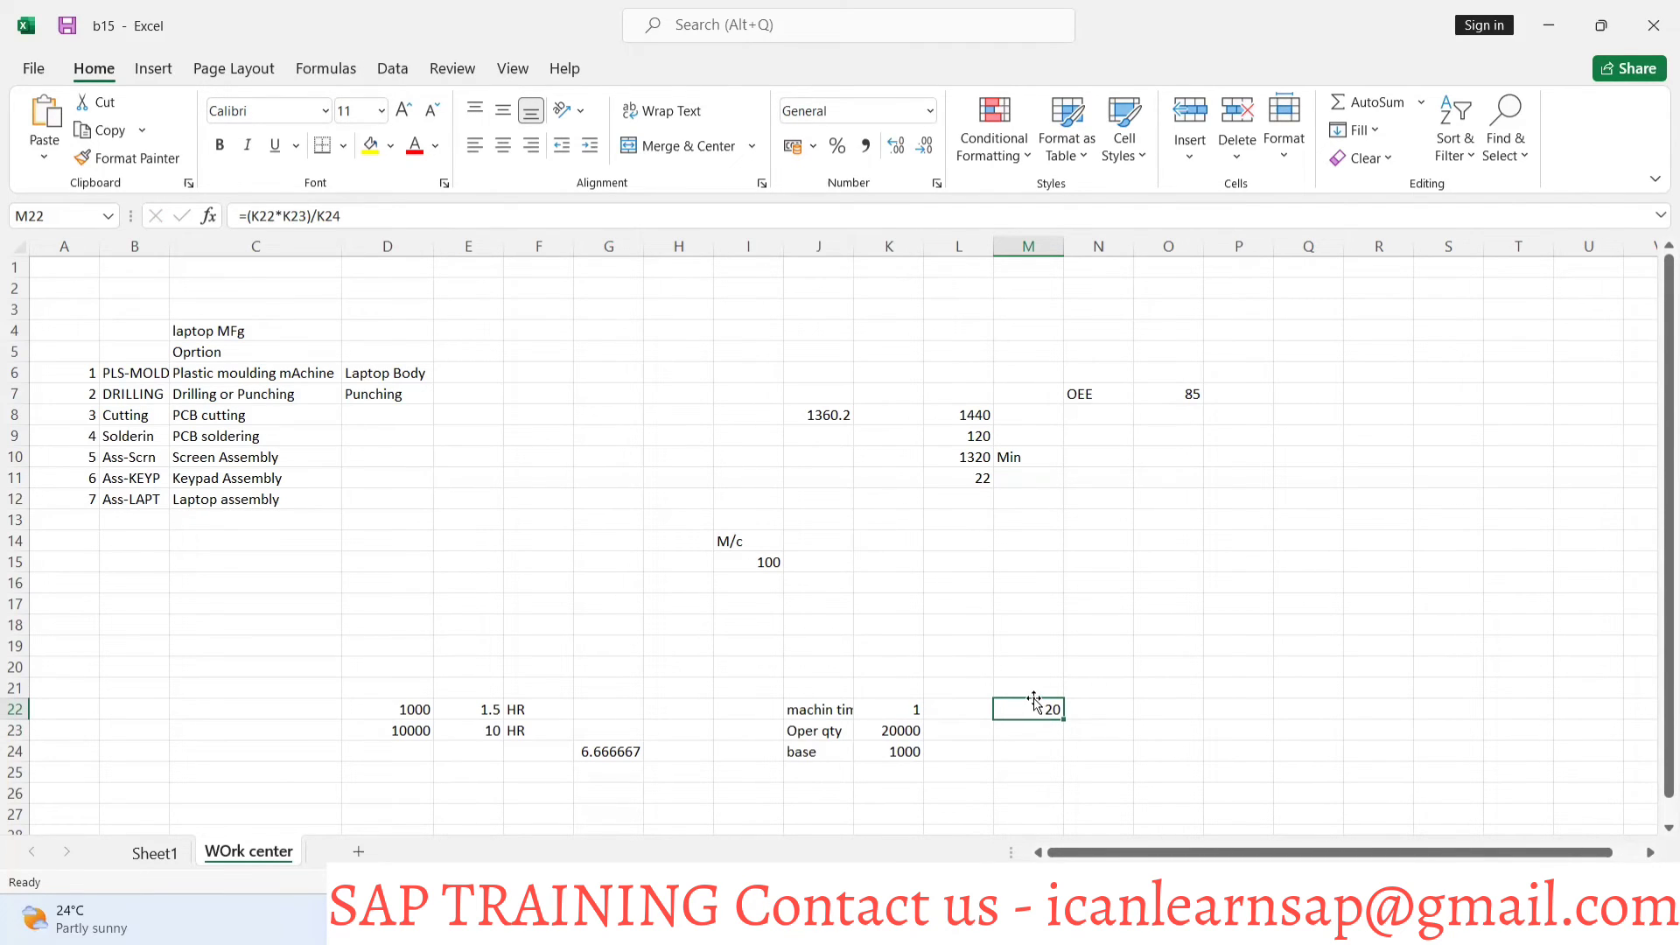
# Check the operation splits term in SAP, then in Excel divide the machine time by two splits in M23 with =M22/2
pyautogui.hotkey('alt', 'Tab')
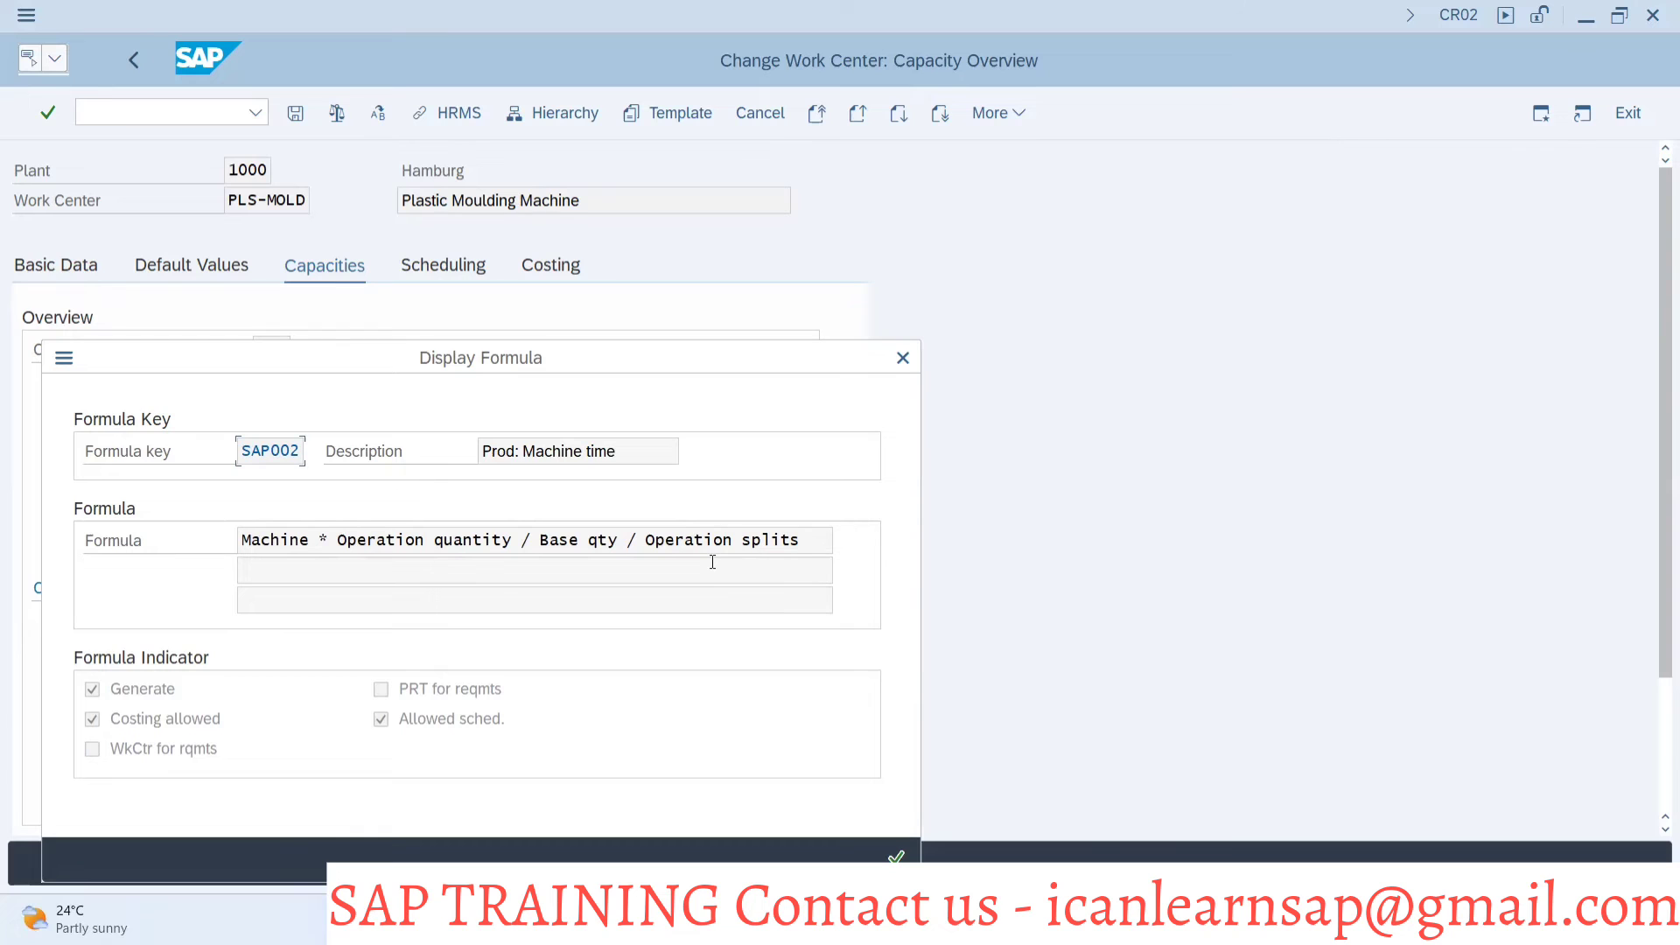
pyautogui.hotkey('alt', 'Tab')
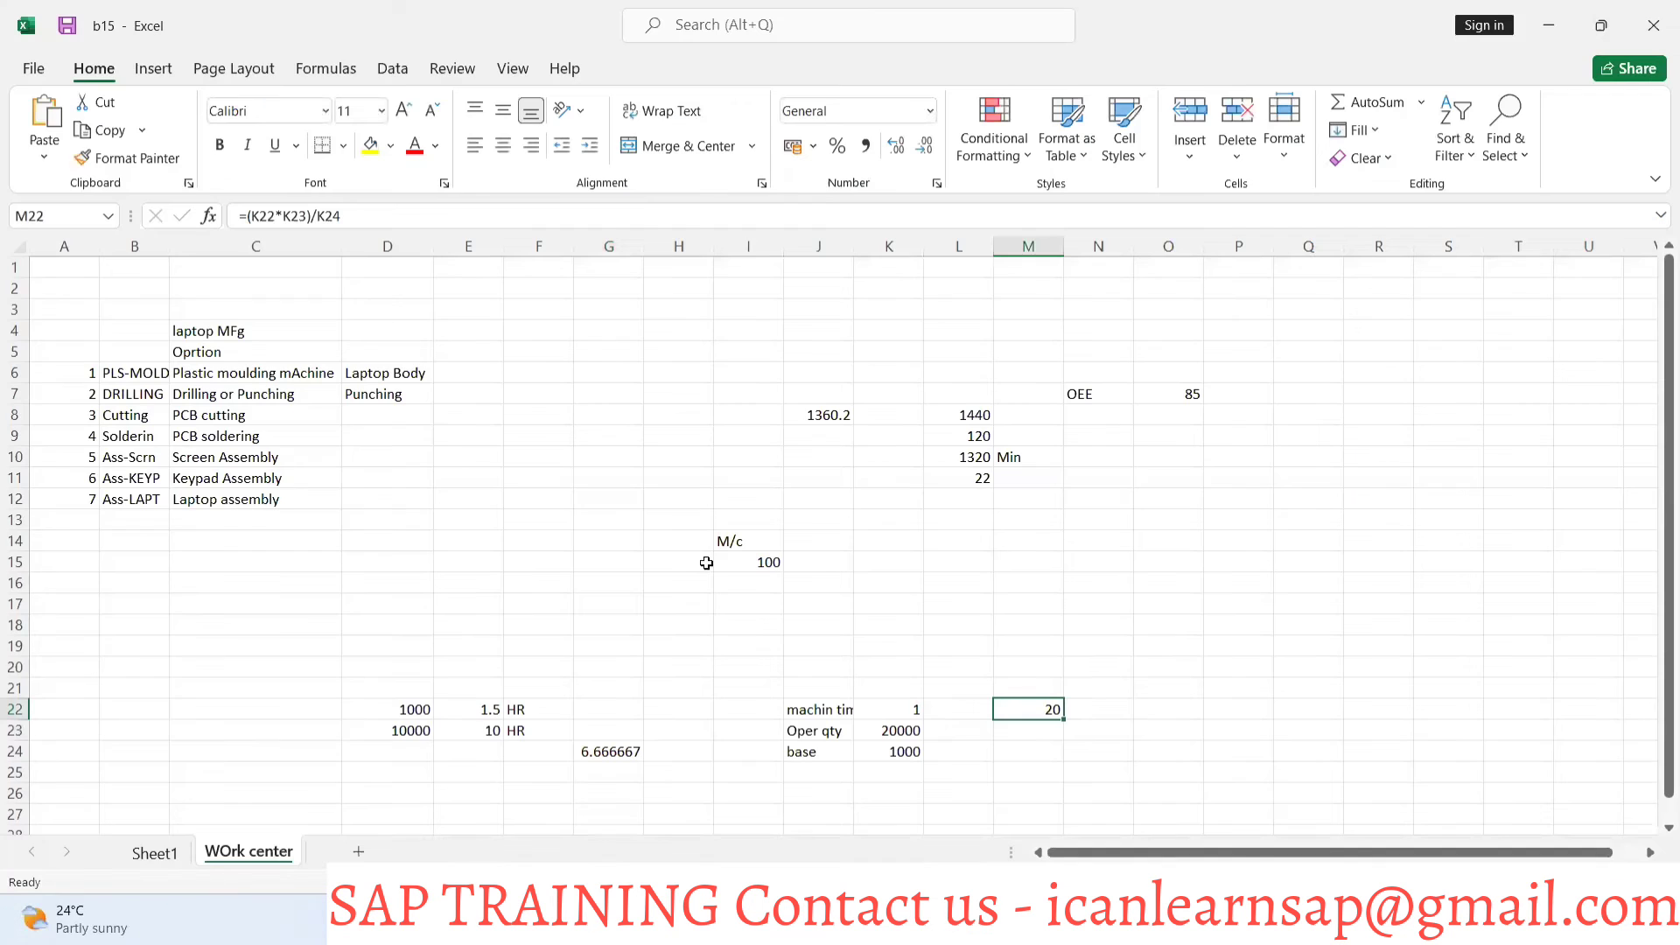
pyautogui.click(1037, 733)
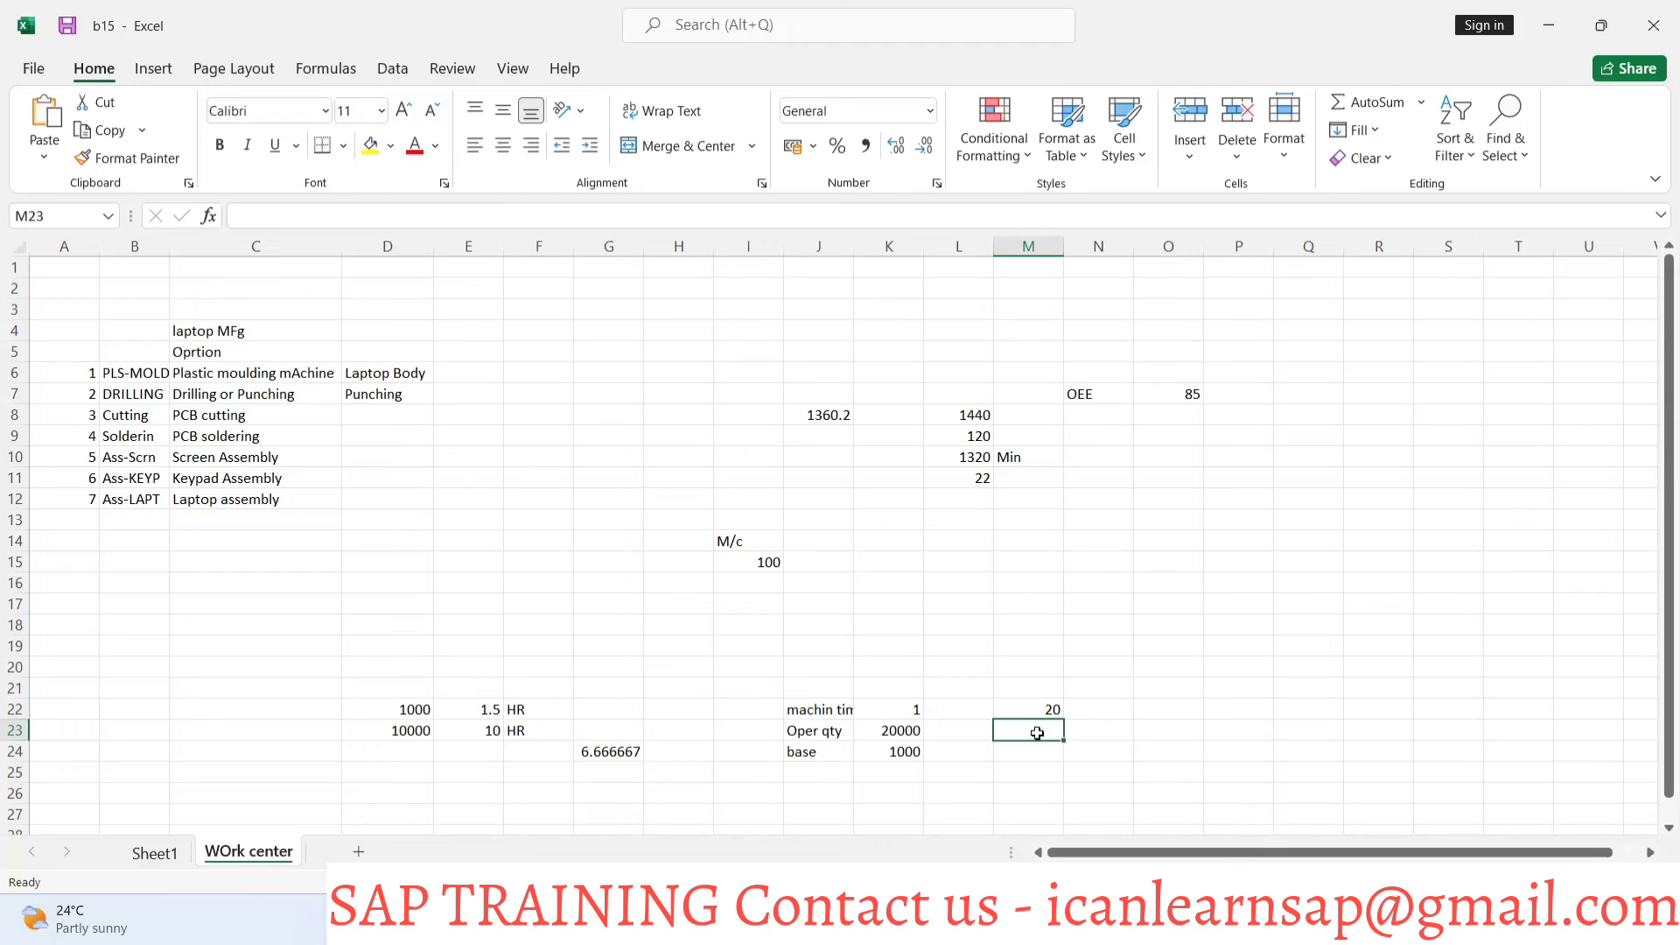
pyautogui.write('=')
pyautogui.click(1039, 710)
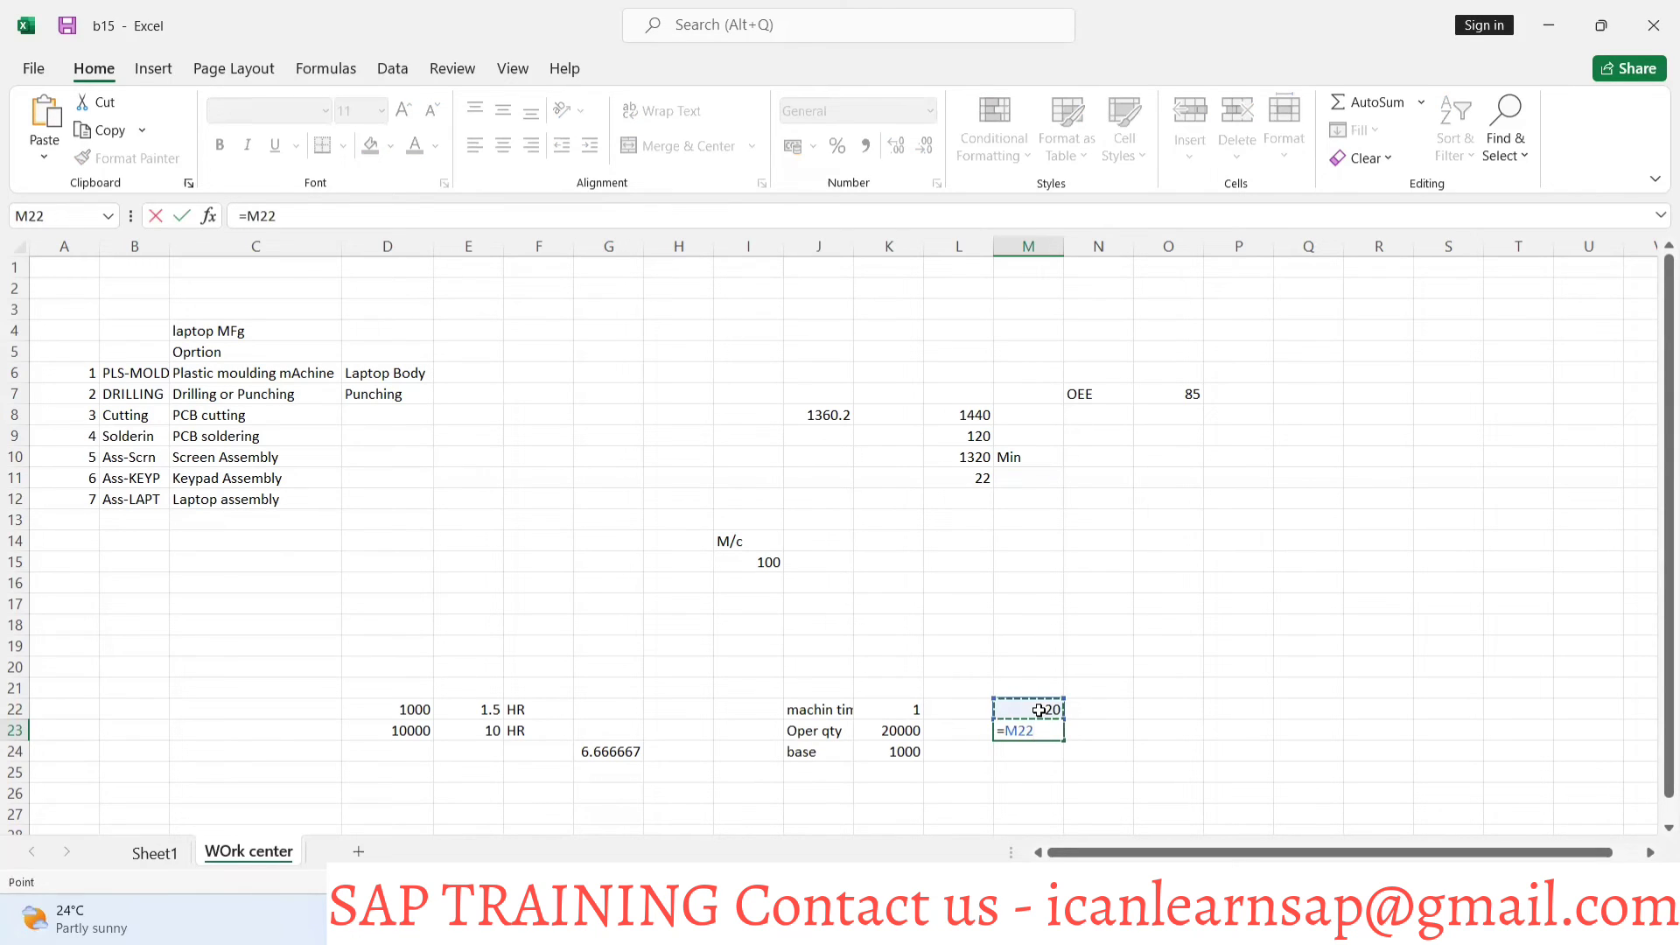
pyautogui.write('/2')
pyautogui.press('Return')
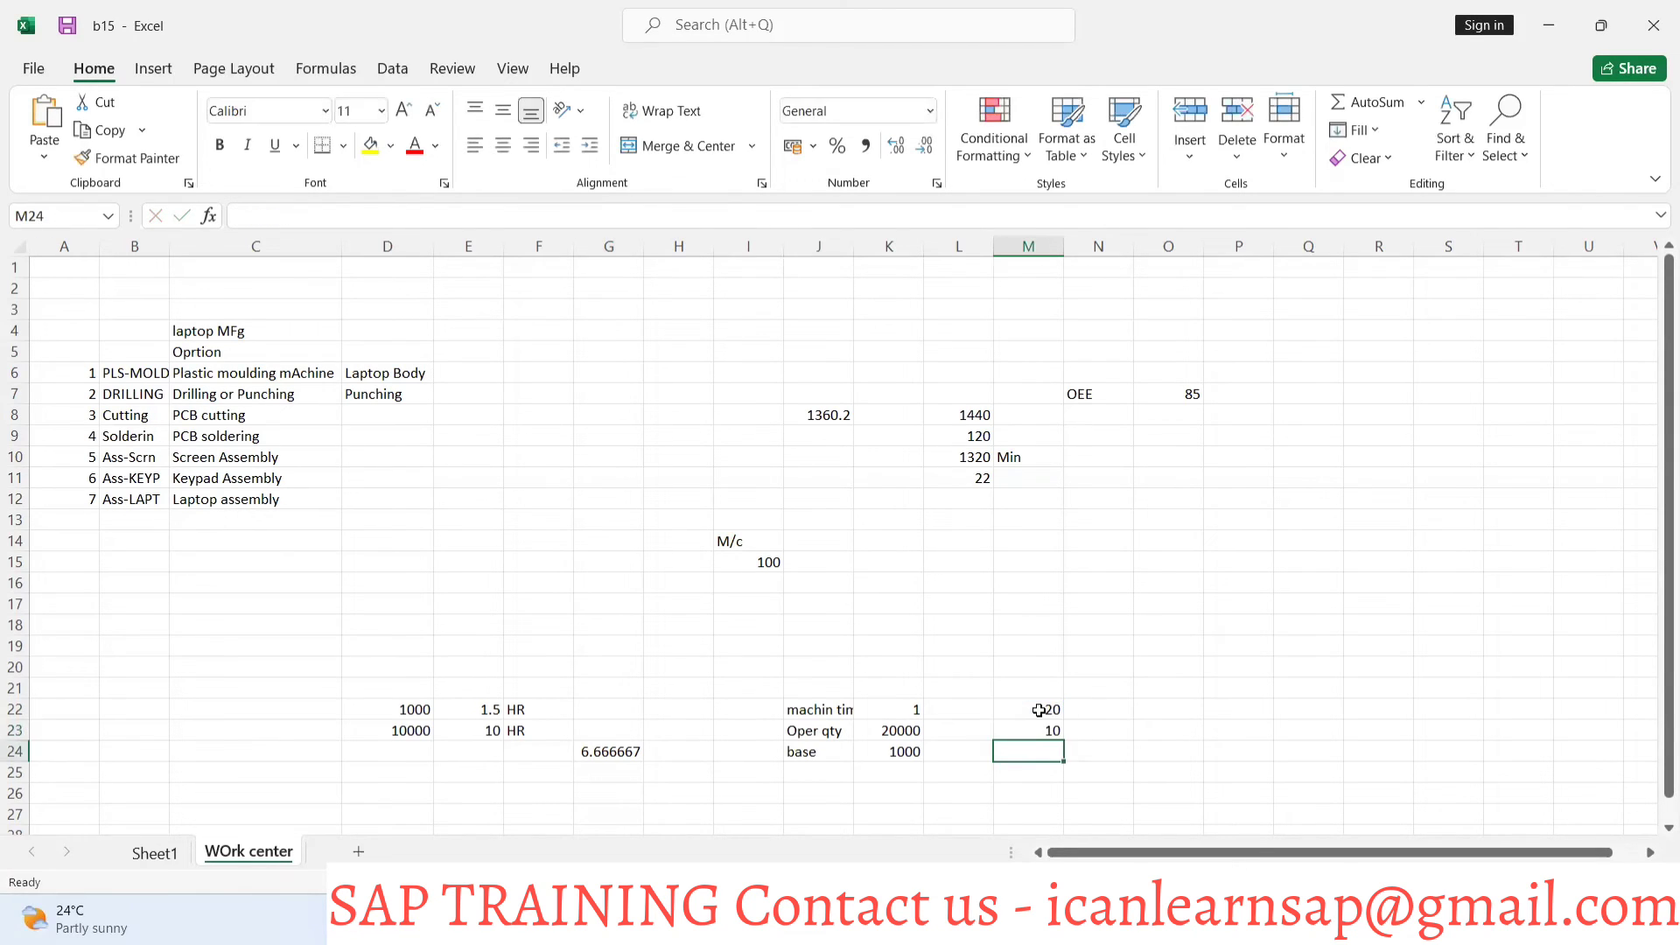
pyautogui.click(1041, 726)
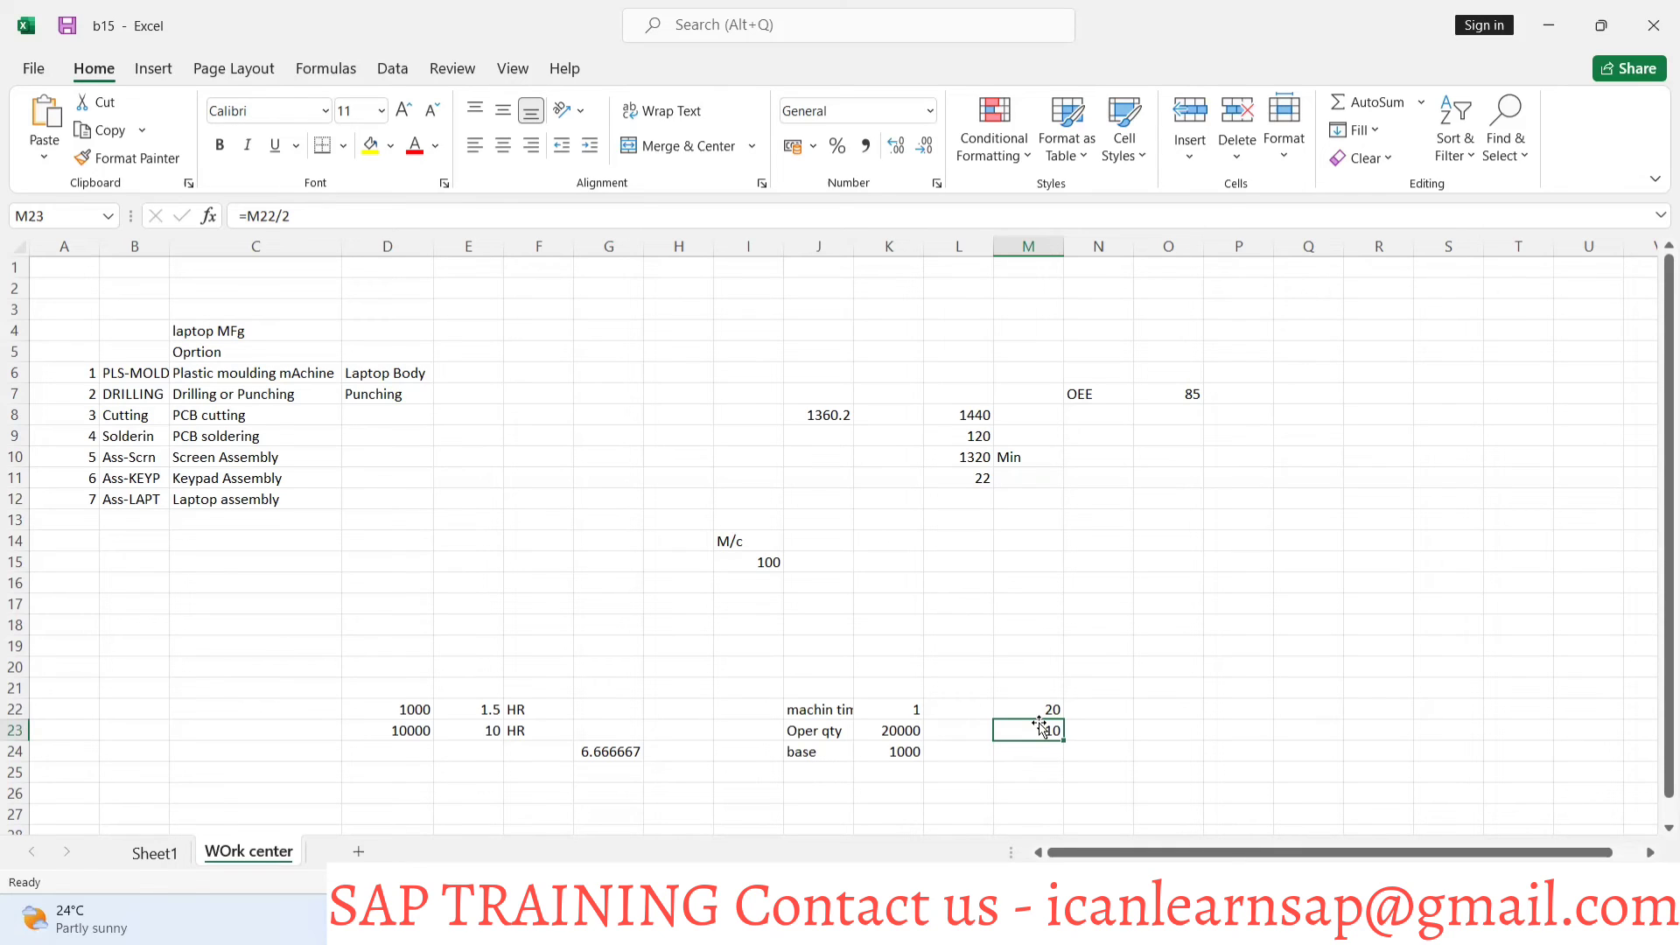
# Label the two machine time results "1 Machine" in N22 and "2 Machine" in N23
pyautogui.click(897, 711)
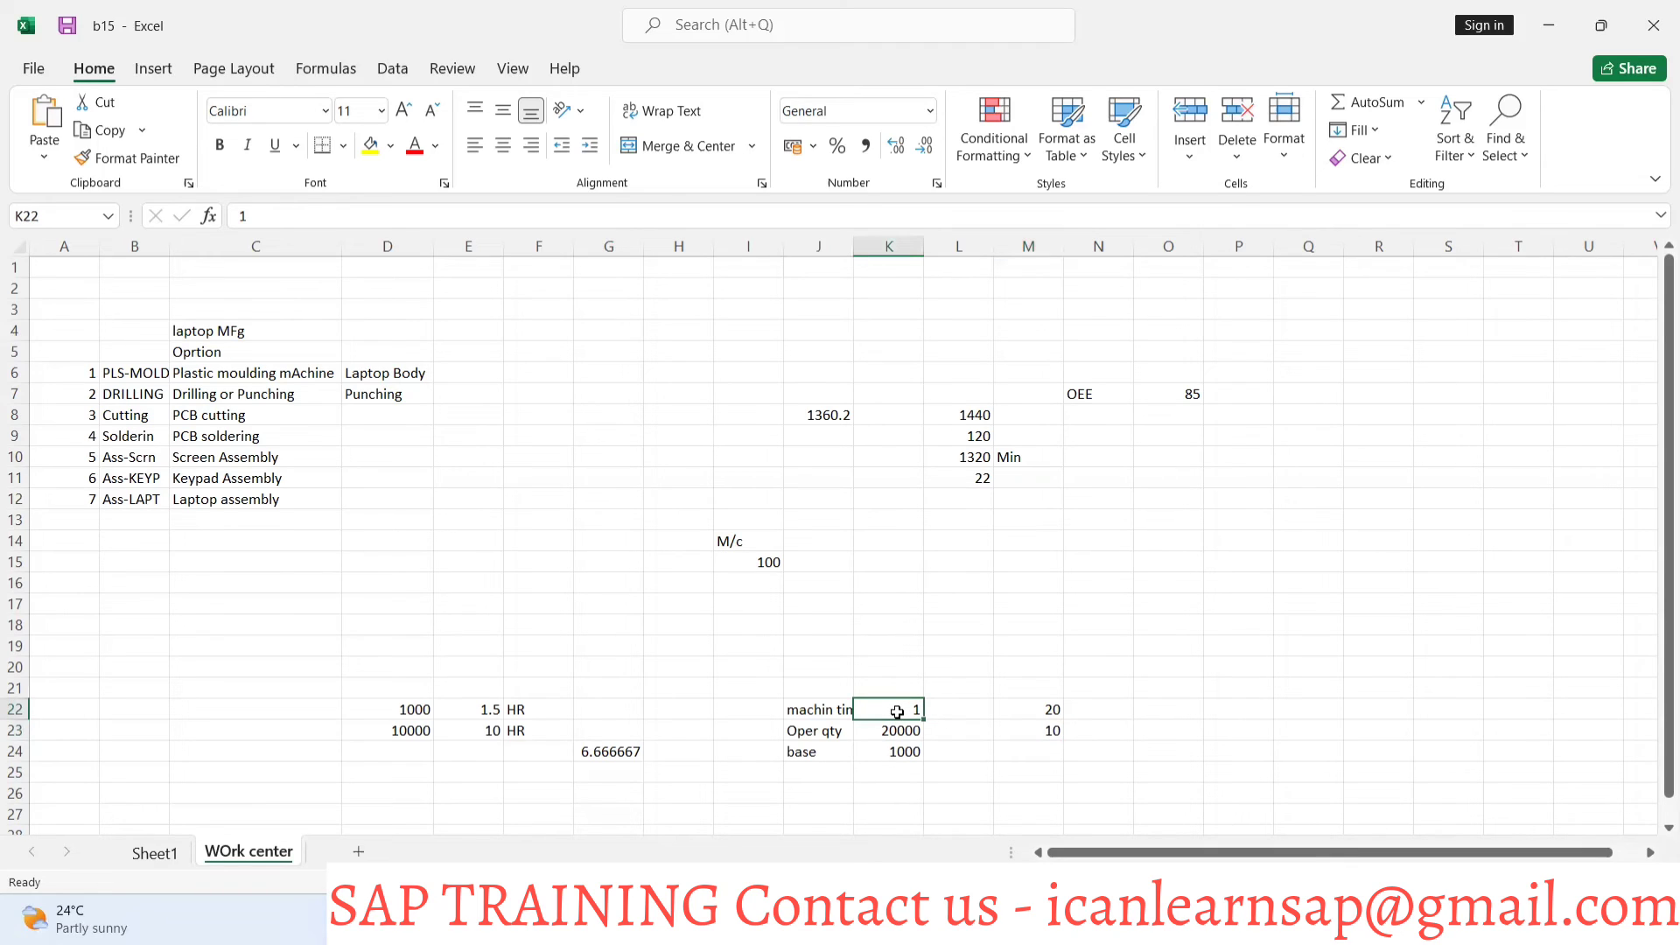
pyautogui.click(1054, 723)
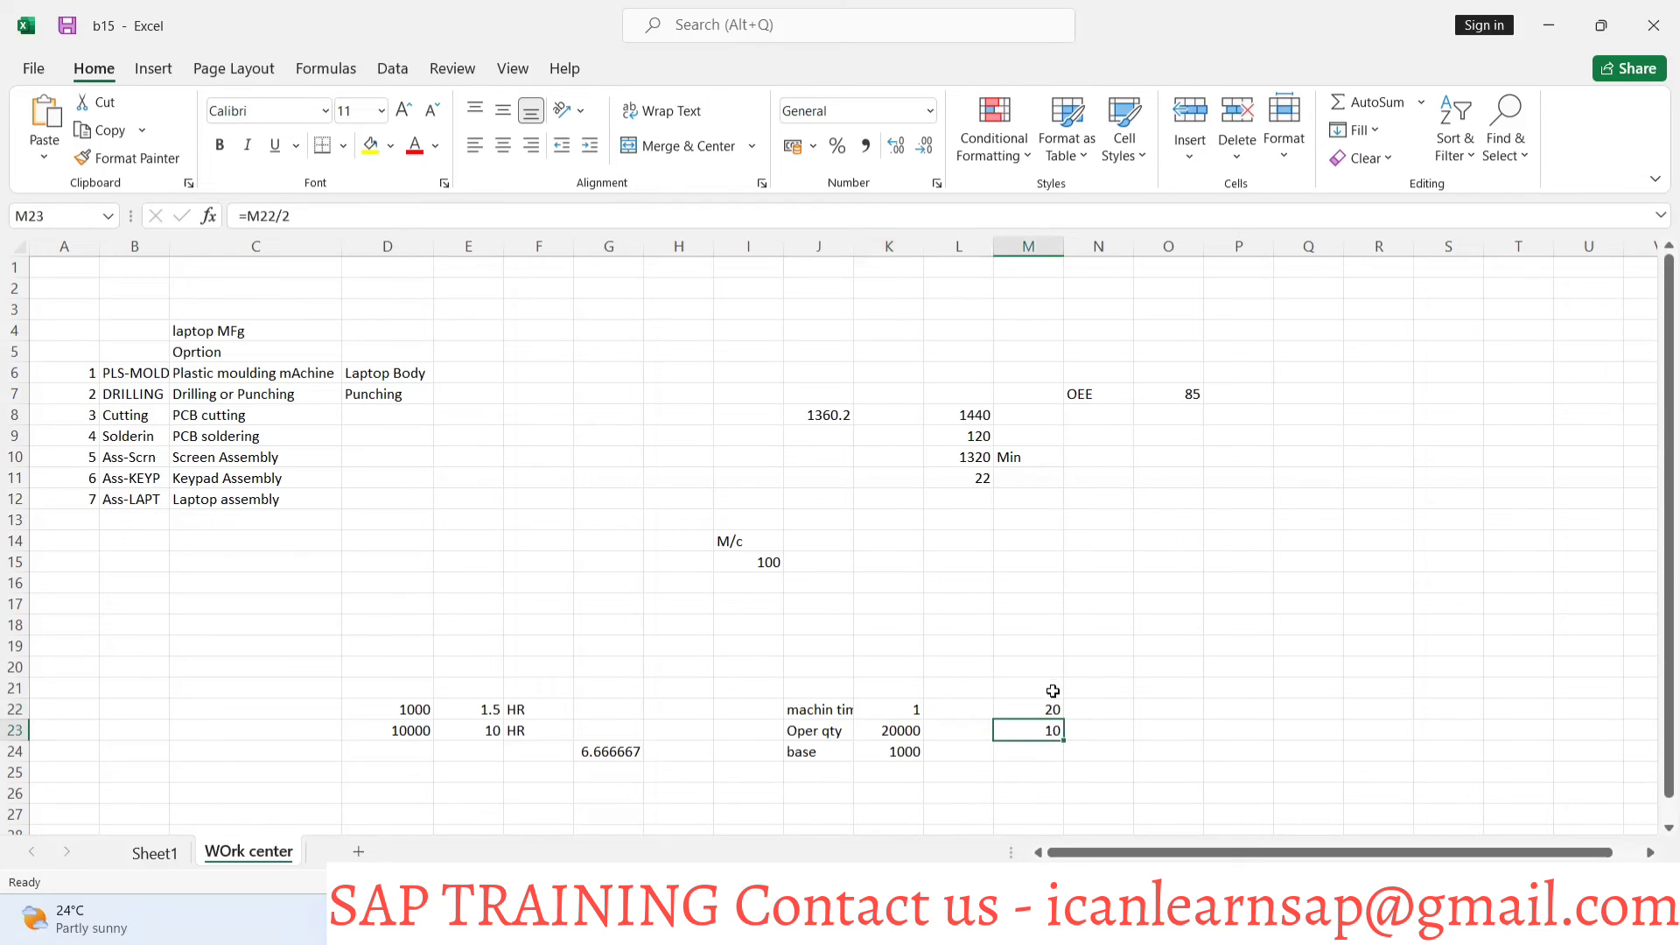
pyautogui.click(1052, 707)
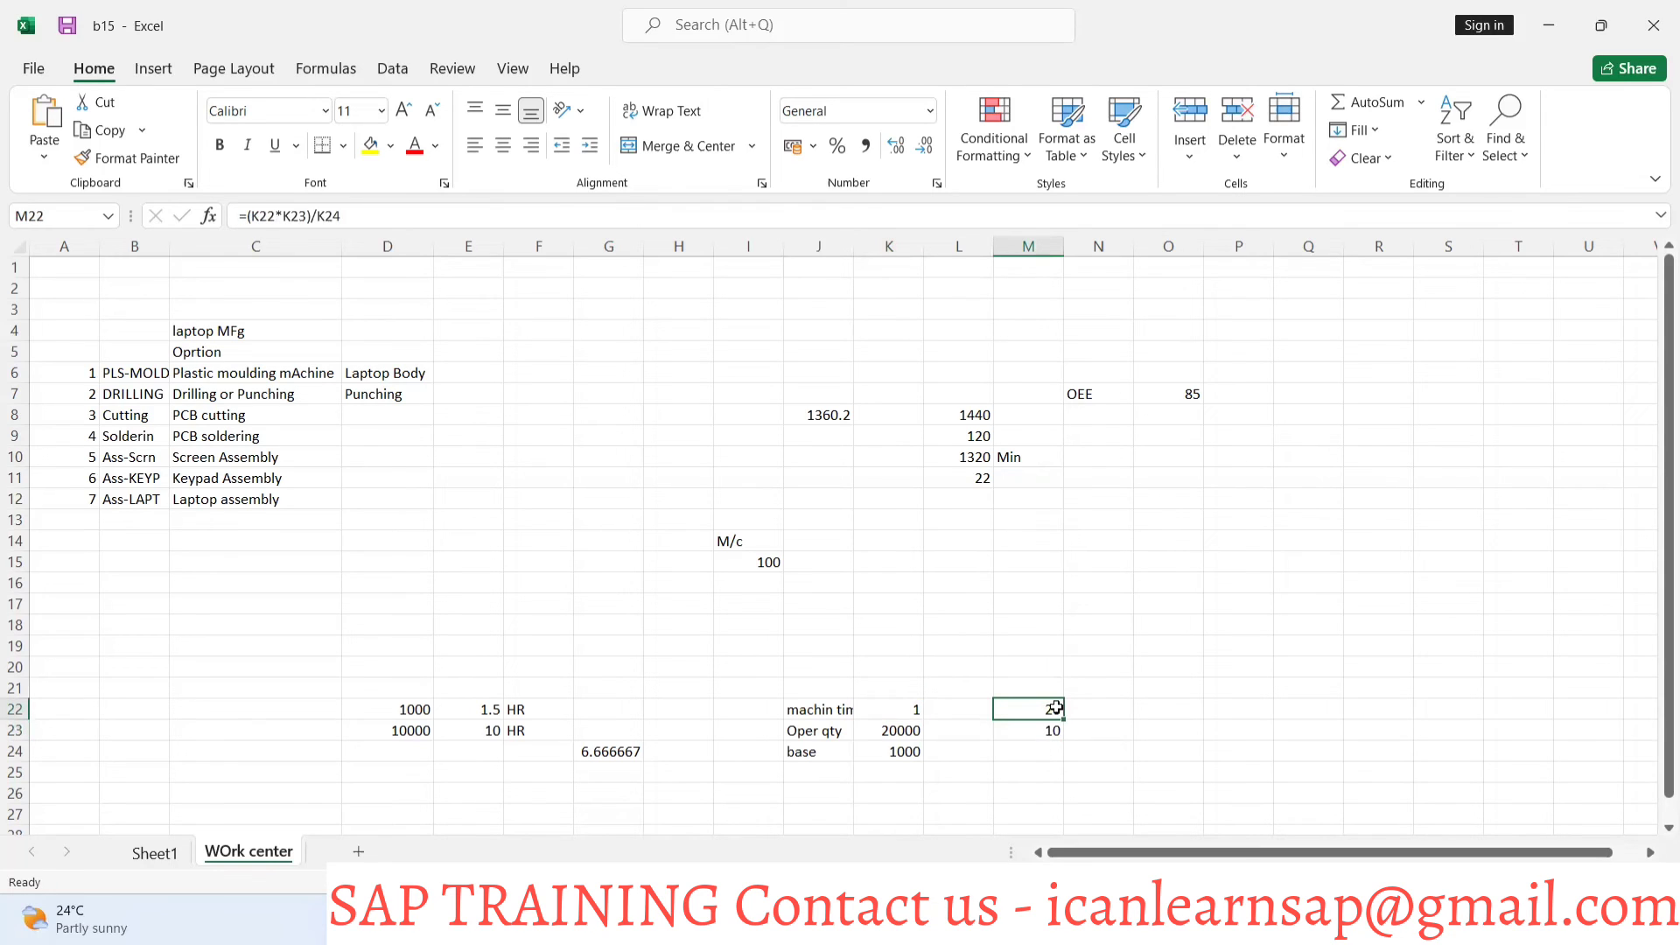
pyautogui.click(1128, 710)
pyautogui.write('1')
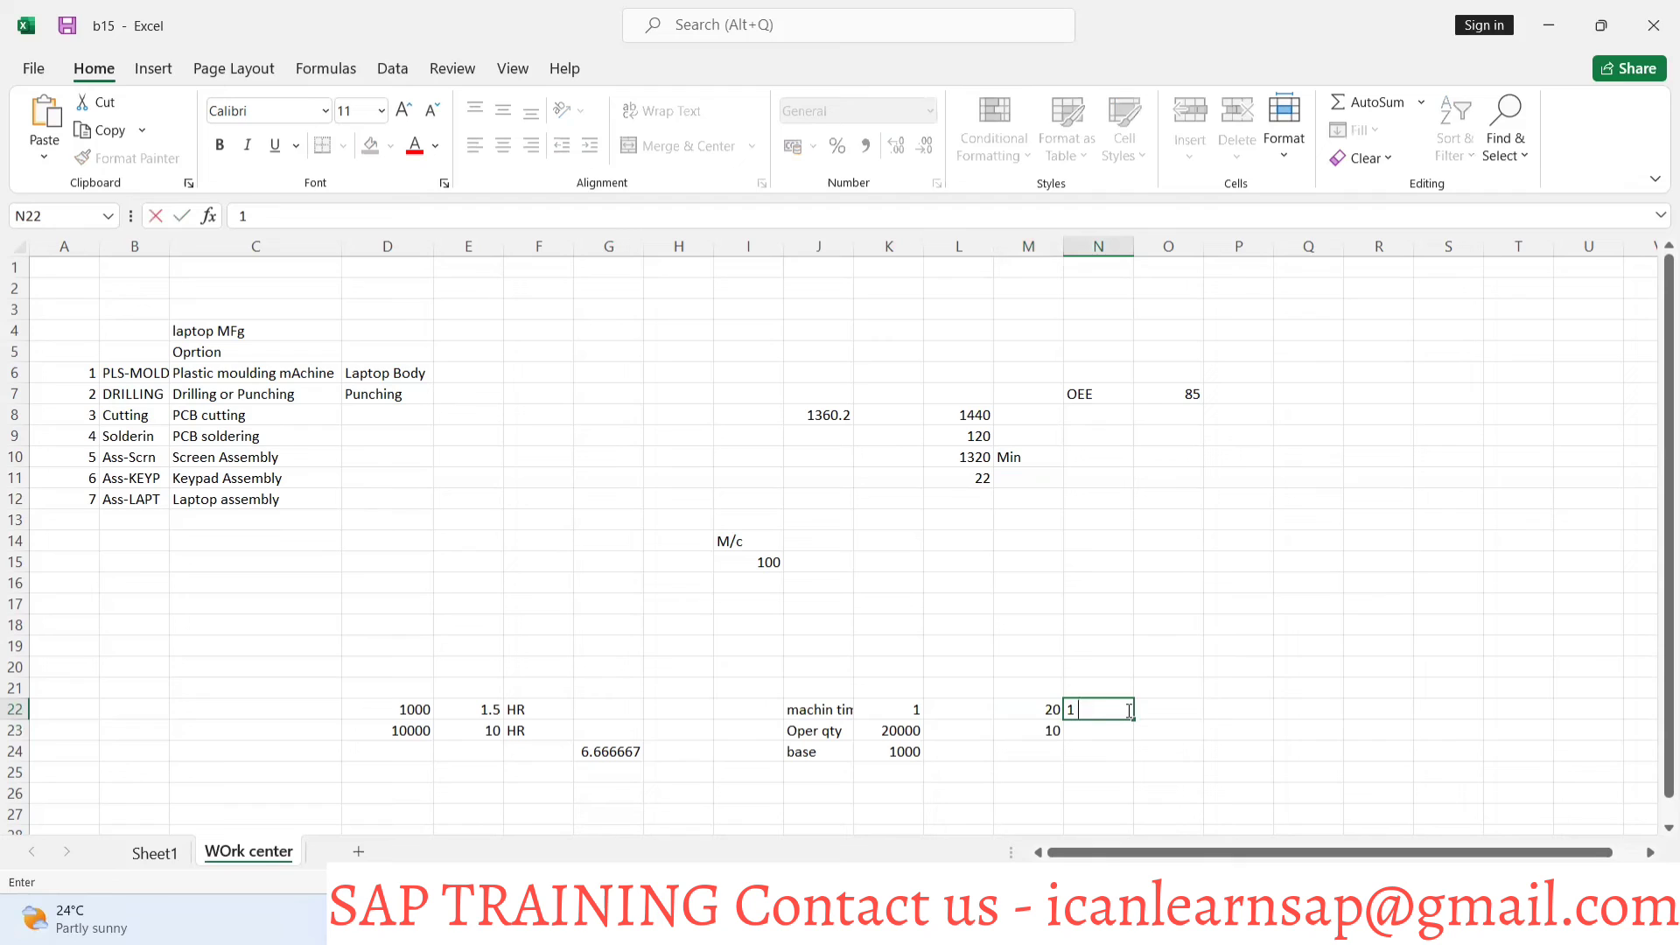
pyautogui.write(' Mach')
pyautogui.press('BackSpace')
pyautogui.write('chine')
pyautogui.click(1074, 726)
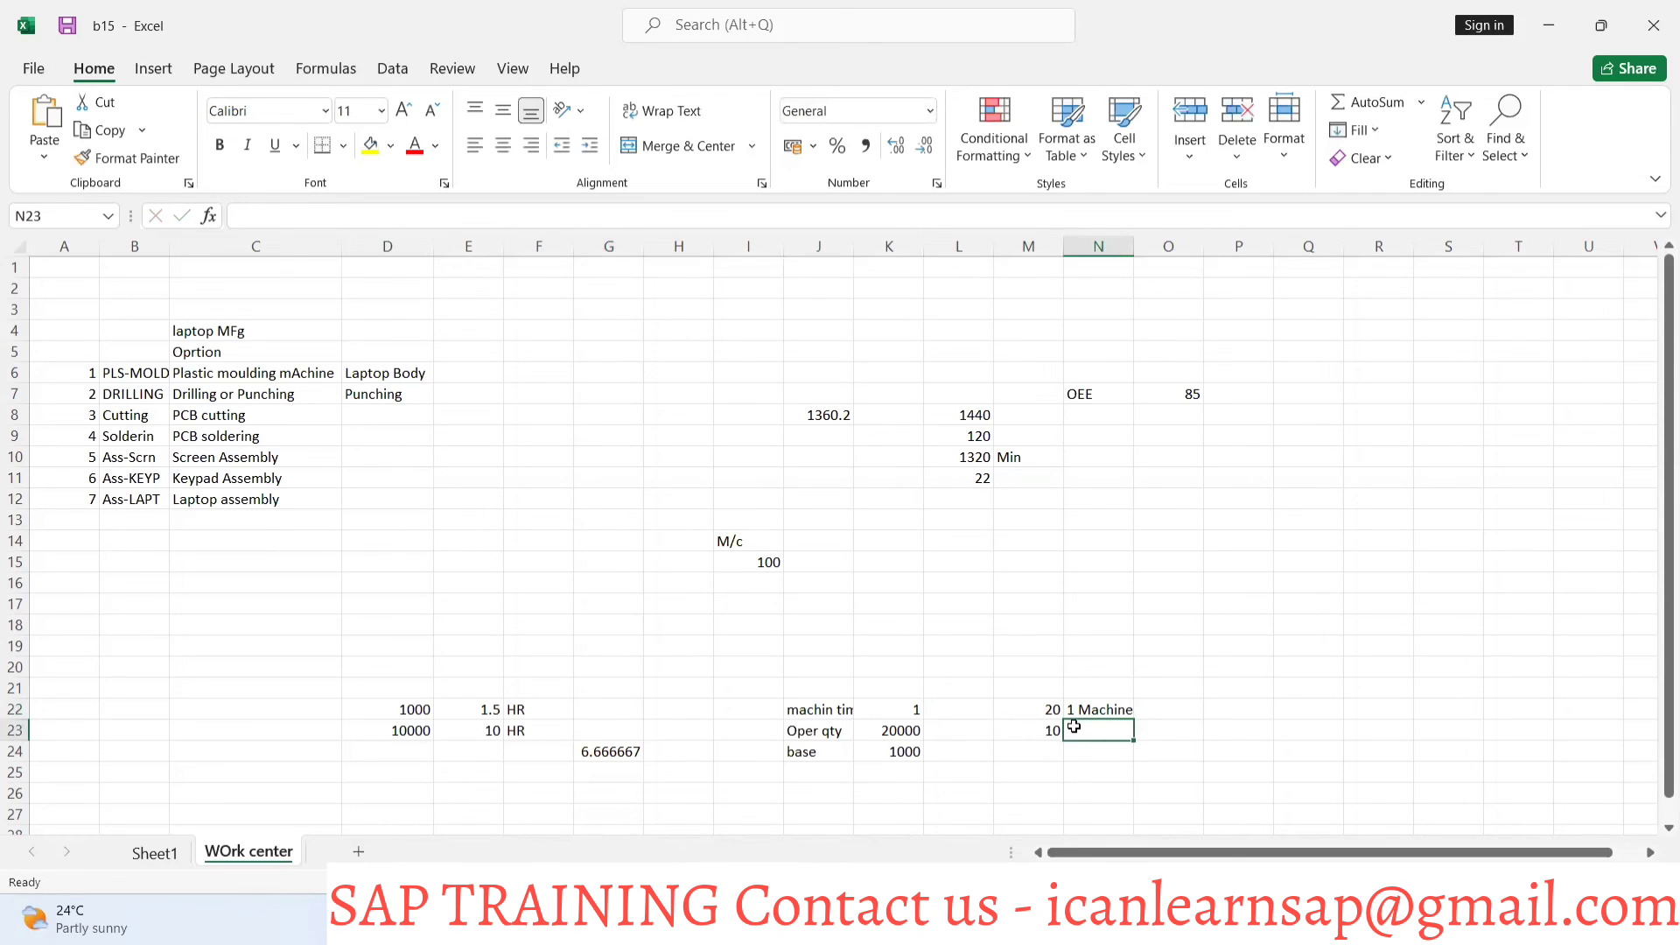
pyautogui.write('2 Machine')
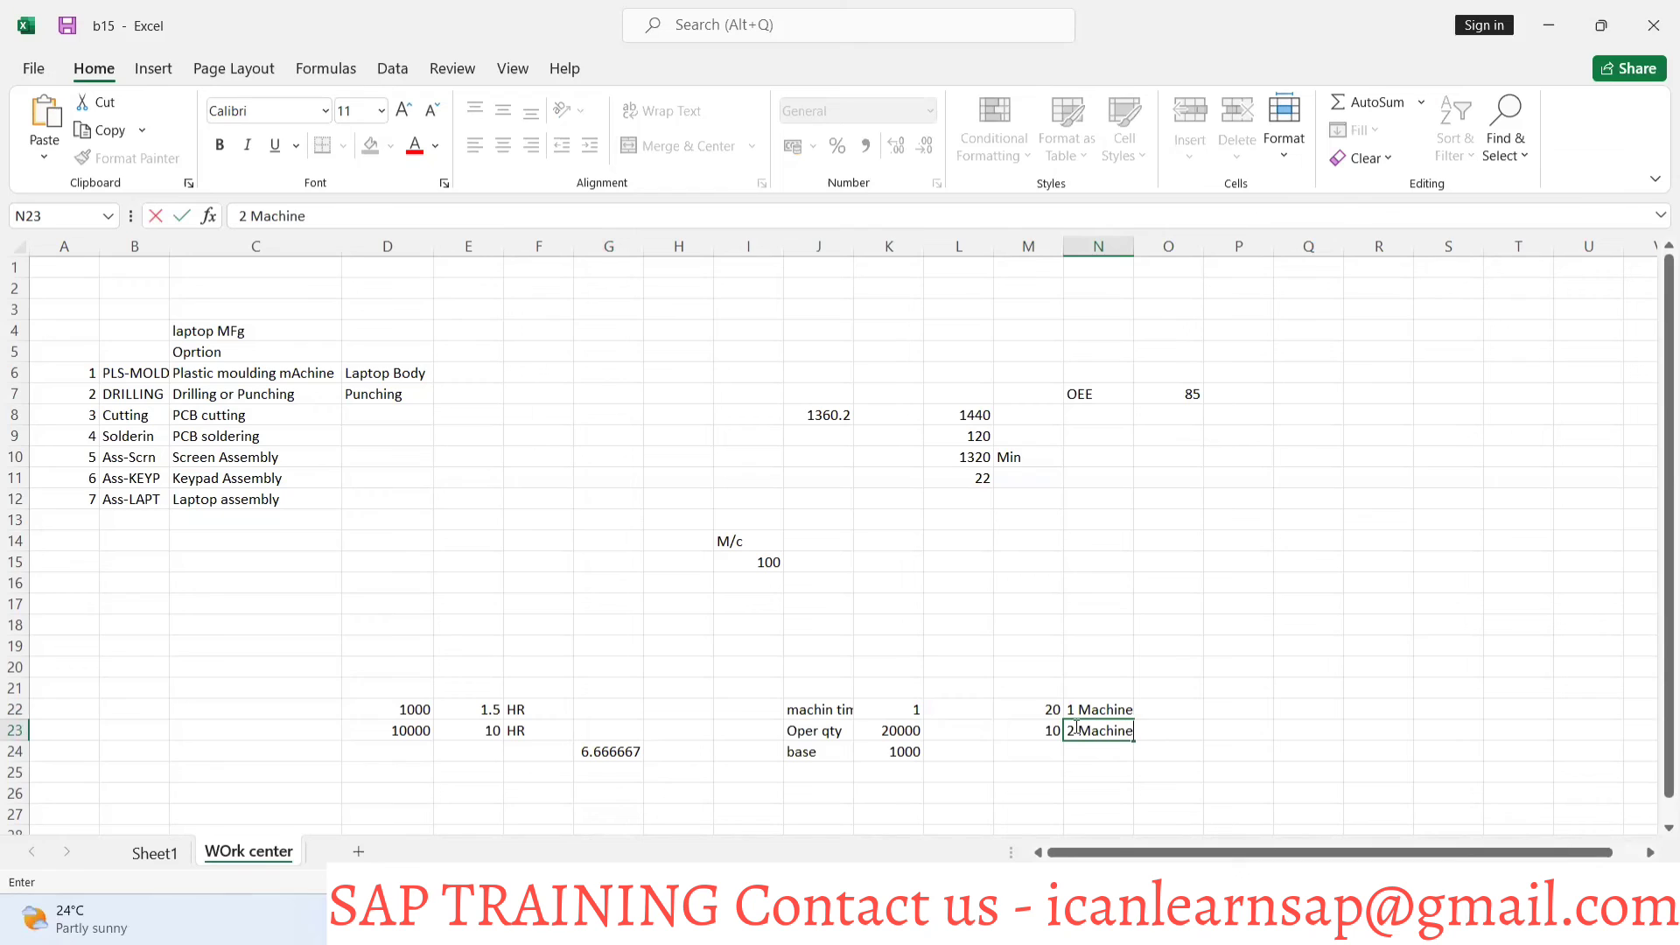
pyautogui.press('Return')
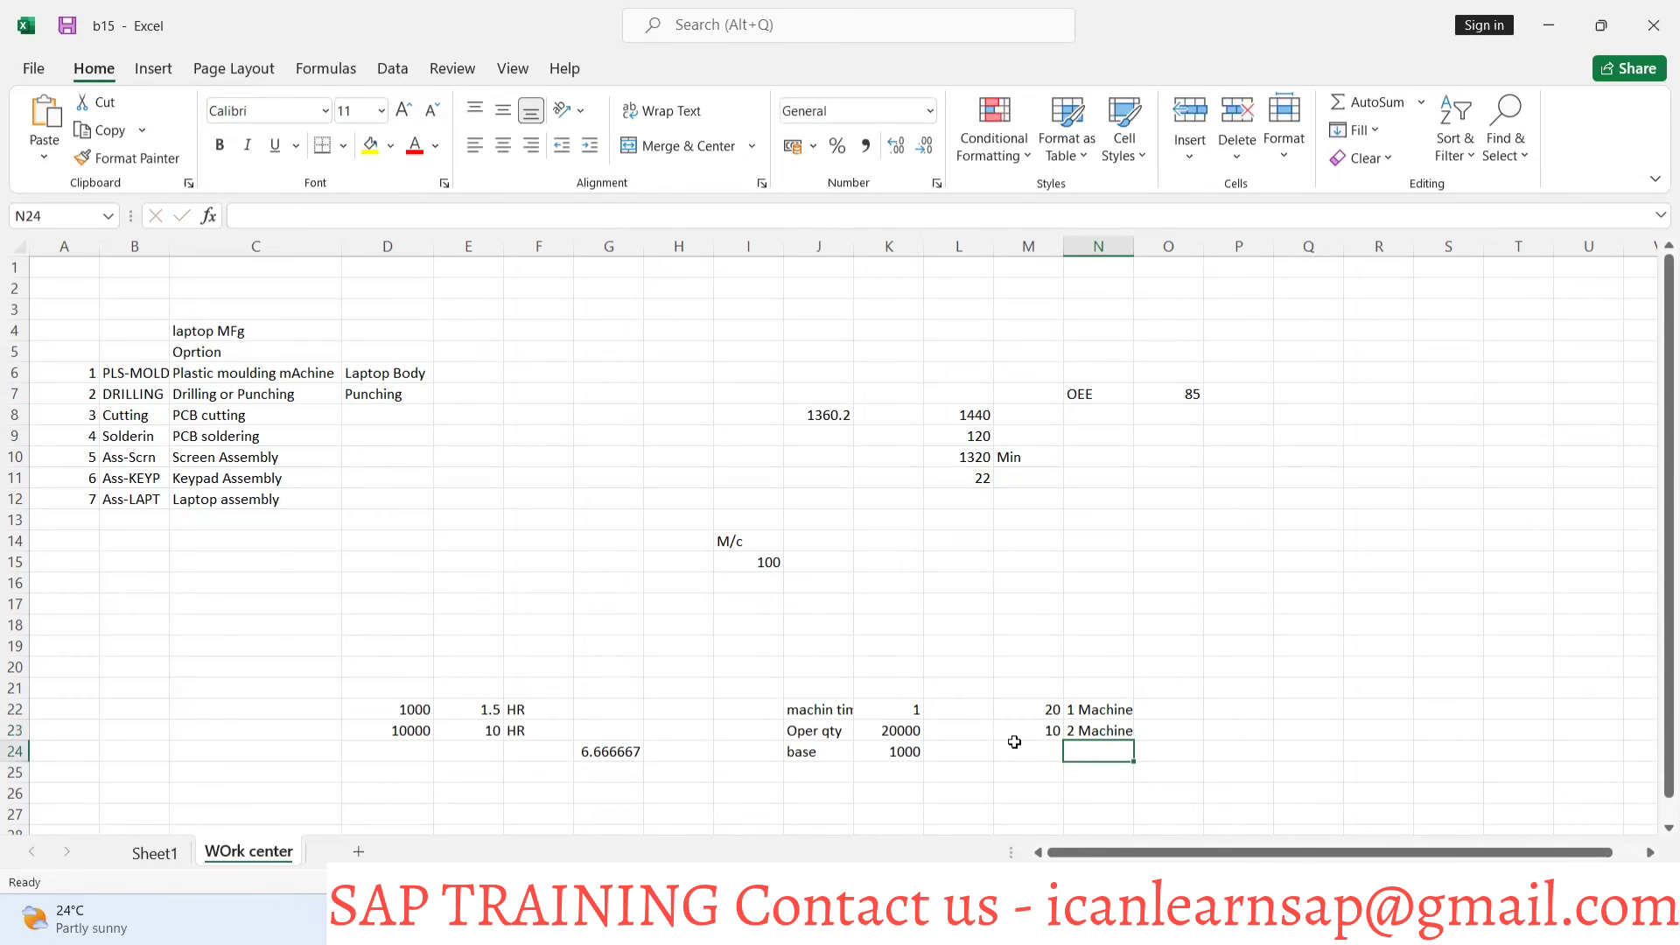
# Return to SAP and close the SAP002 formula definition
pyautogui.hotkey('alt', 'Tab')
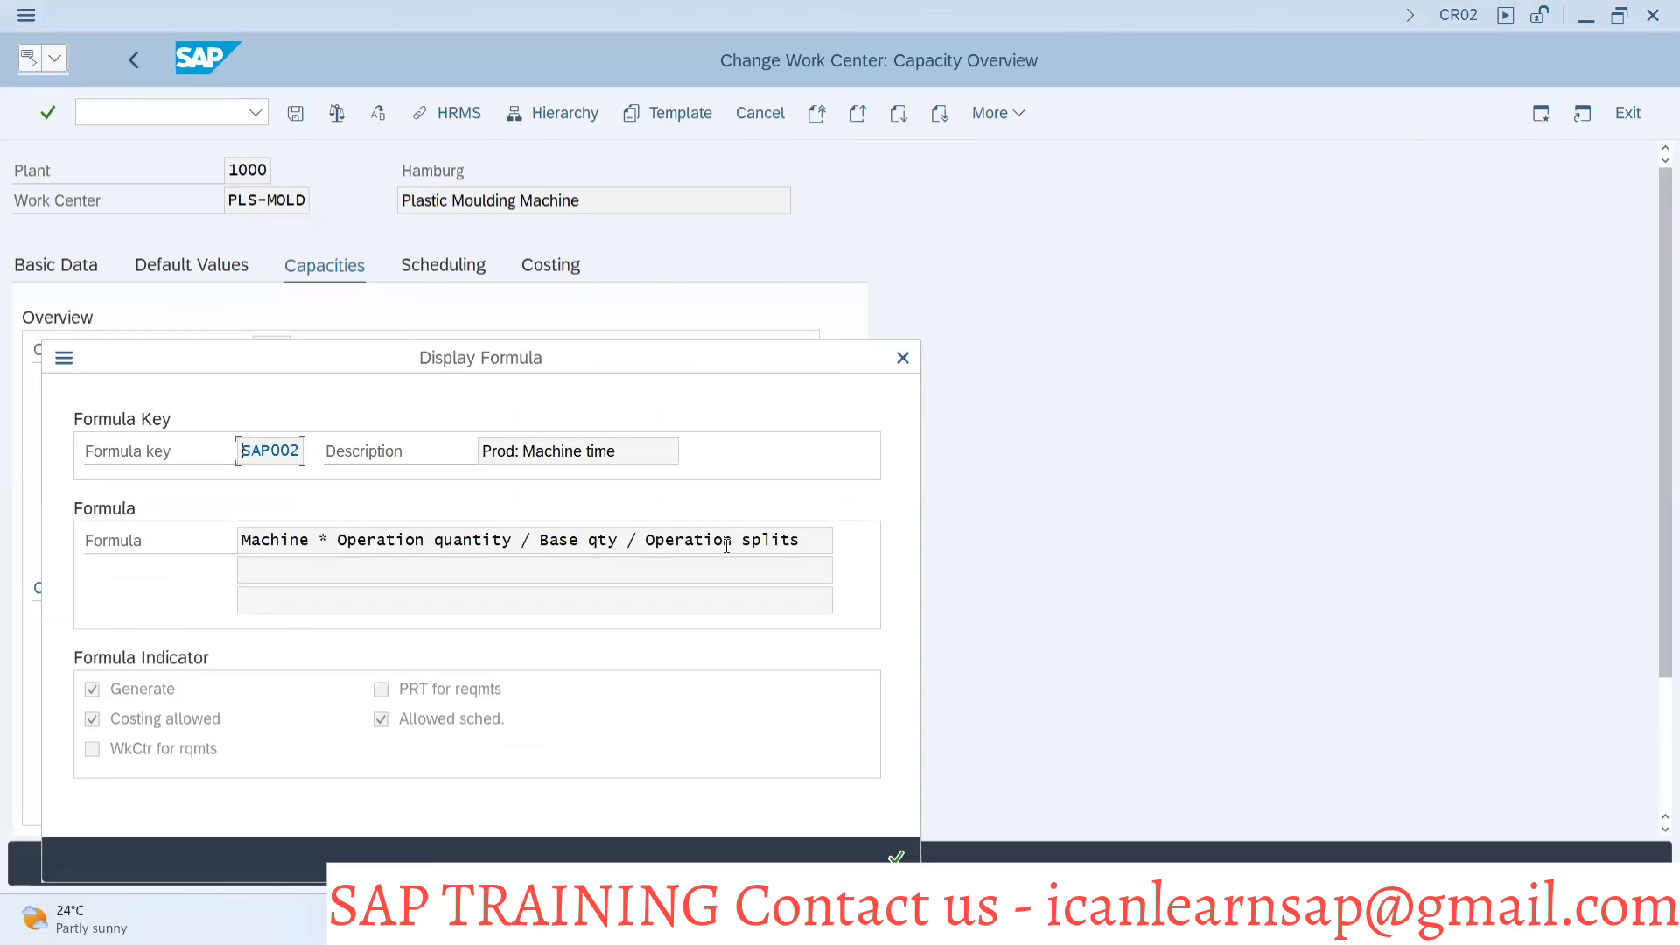
pyautogui.click(903, 359)
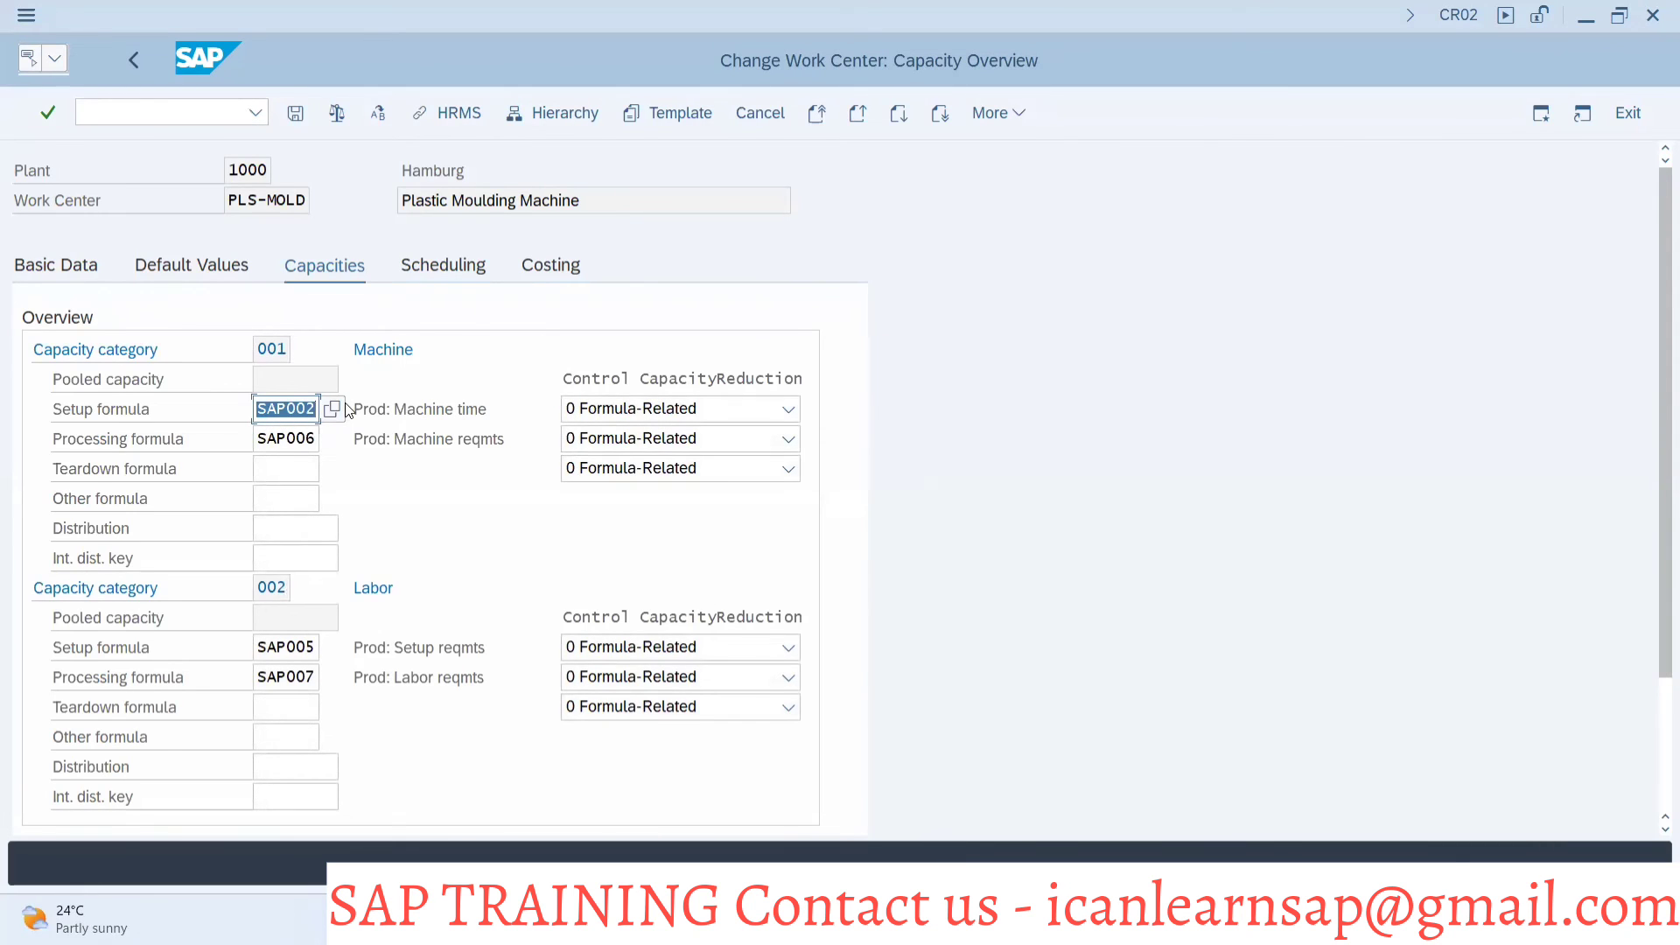
# Replace the setup formula of capacity category 001 Machine with SAP005, Prod: Setup reqmts, chosen from the list of formulas
pyautogui.press('Delete')
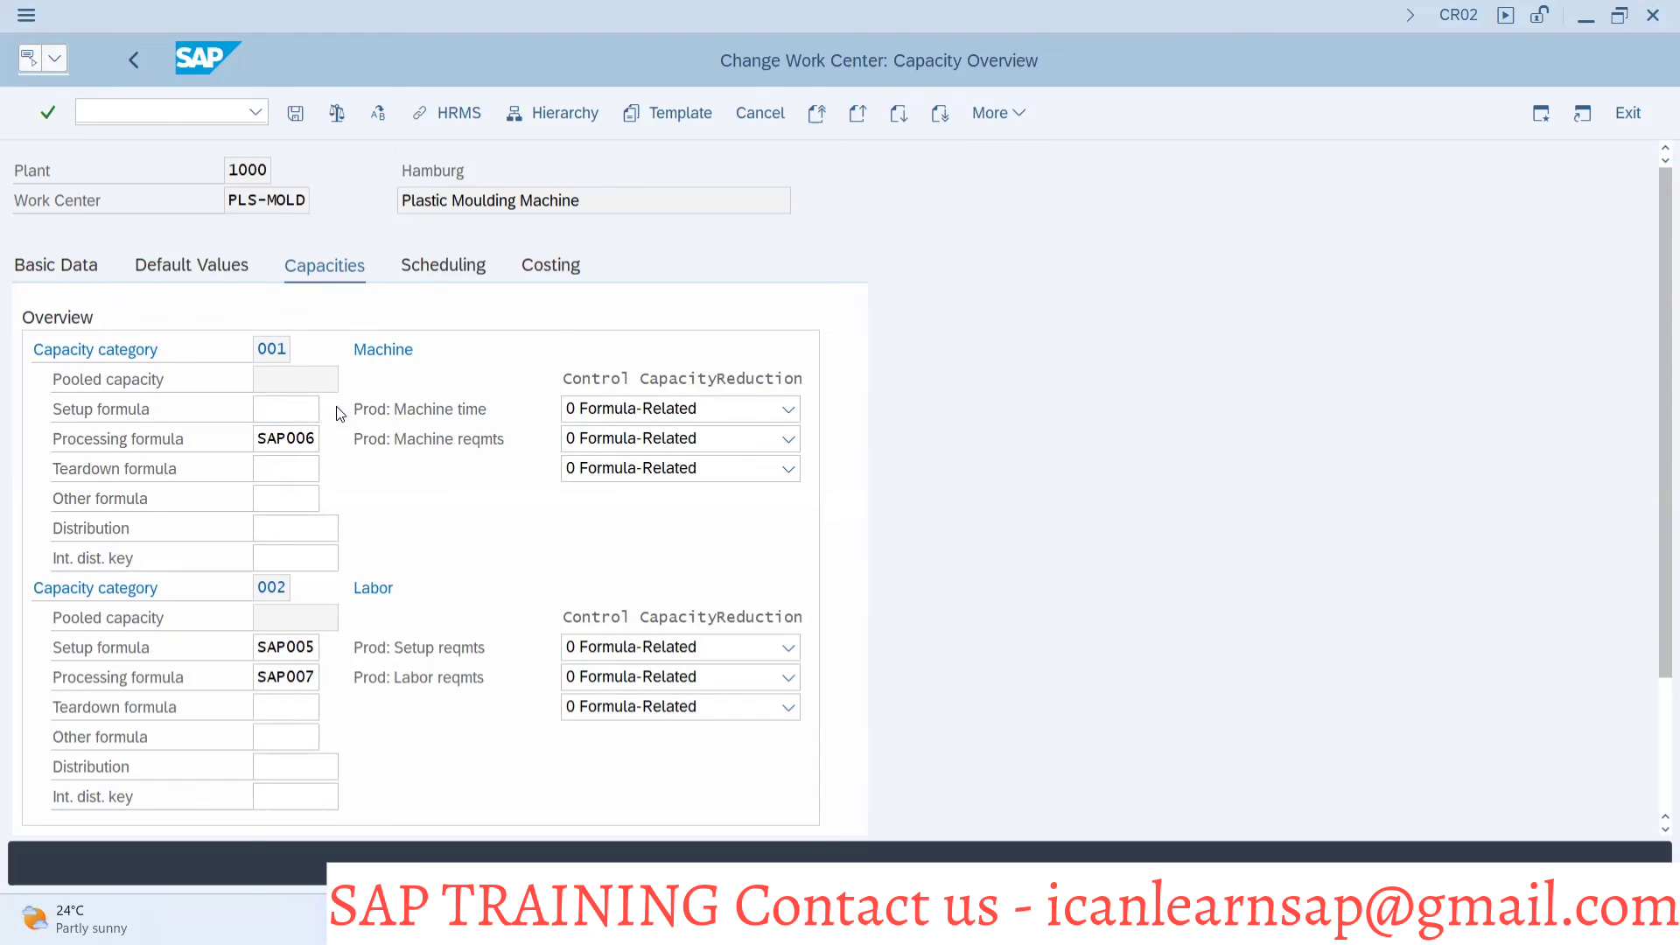
pyautogui.press('F4')
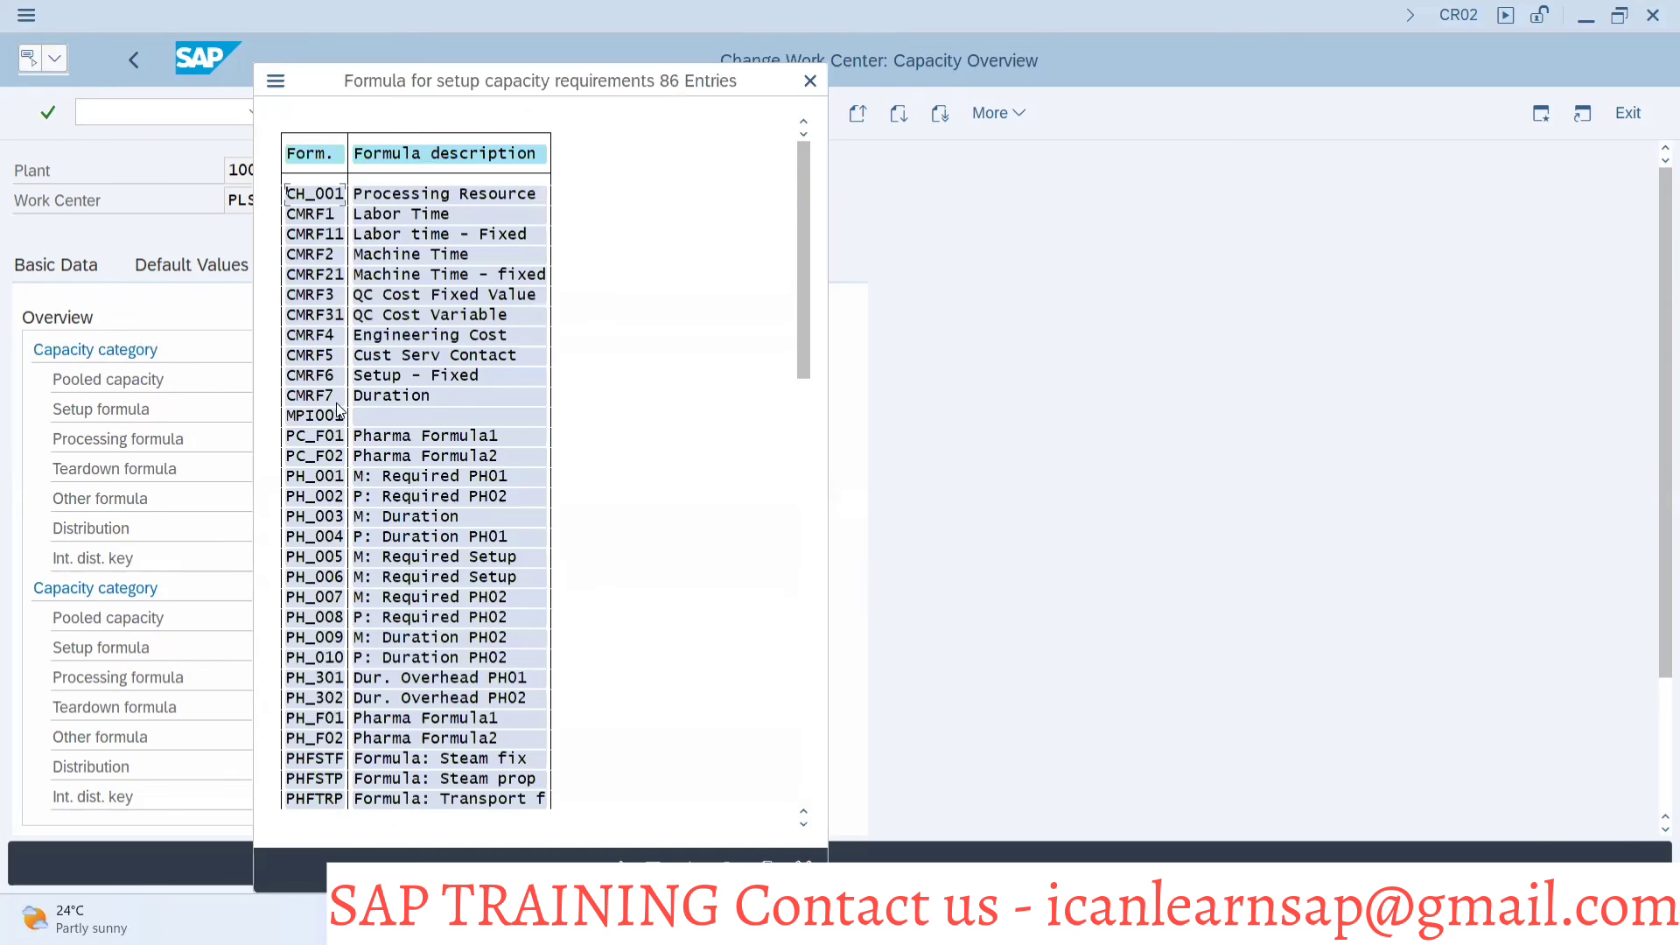
pyautogui.click(803, 516)
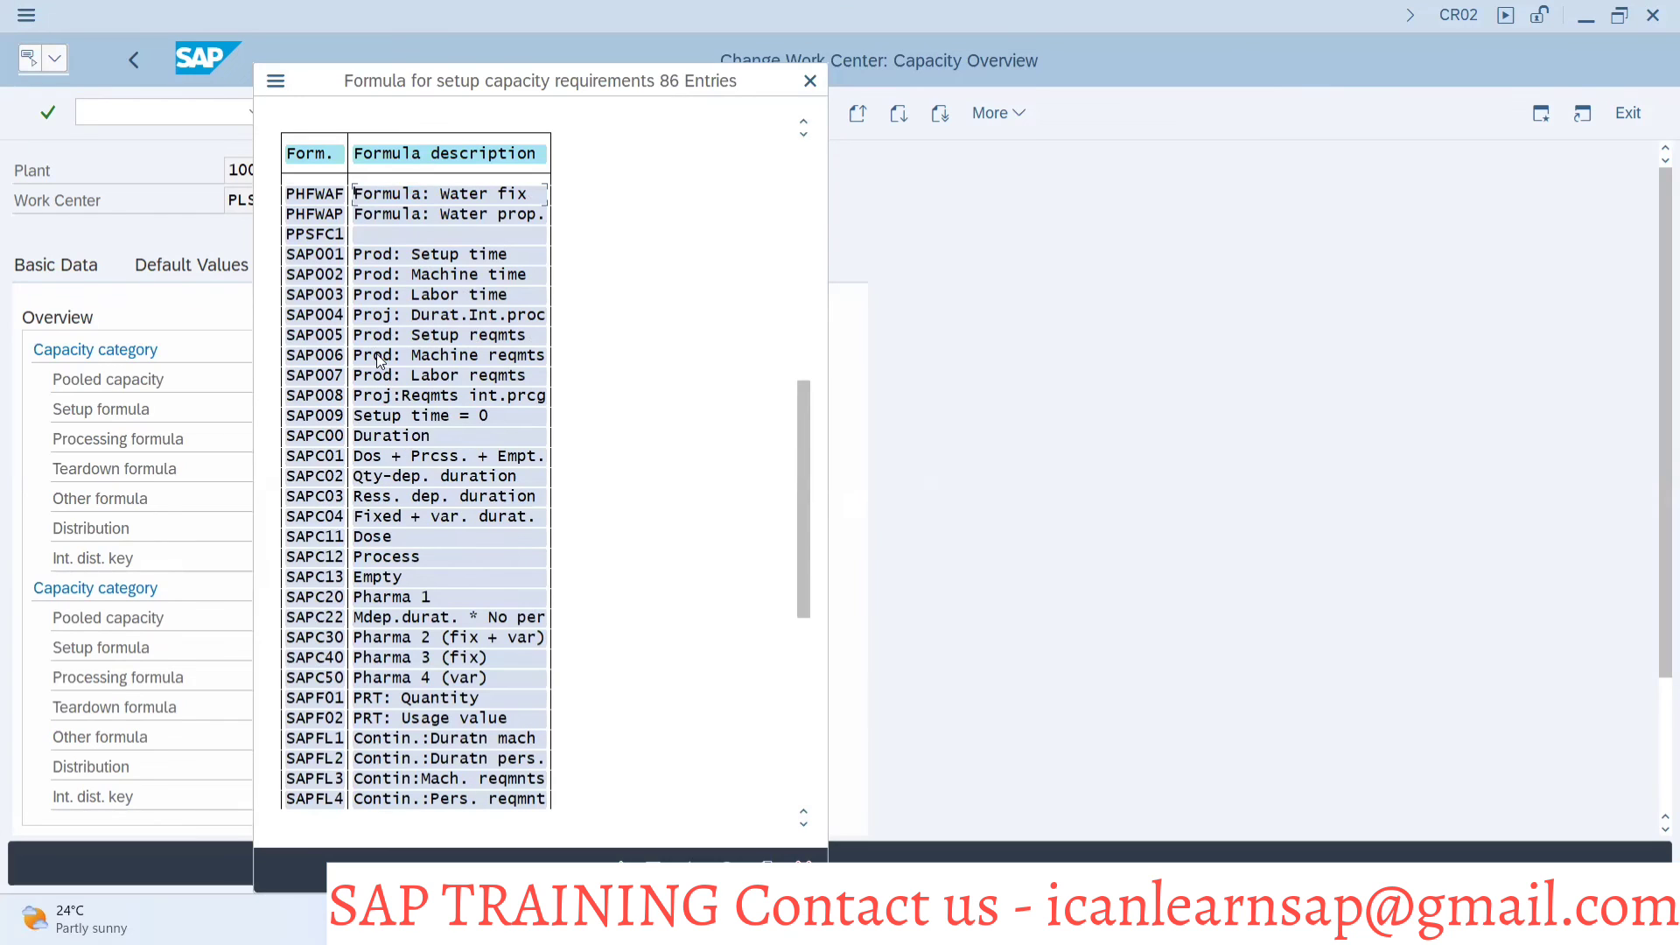
pyautogui.doubleClick(377, 336)
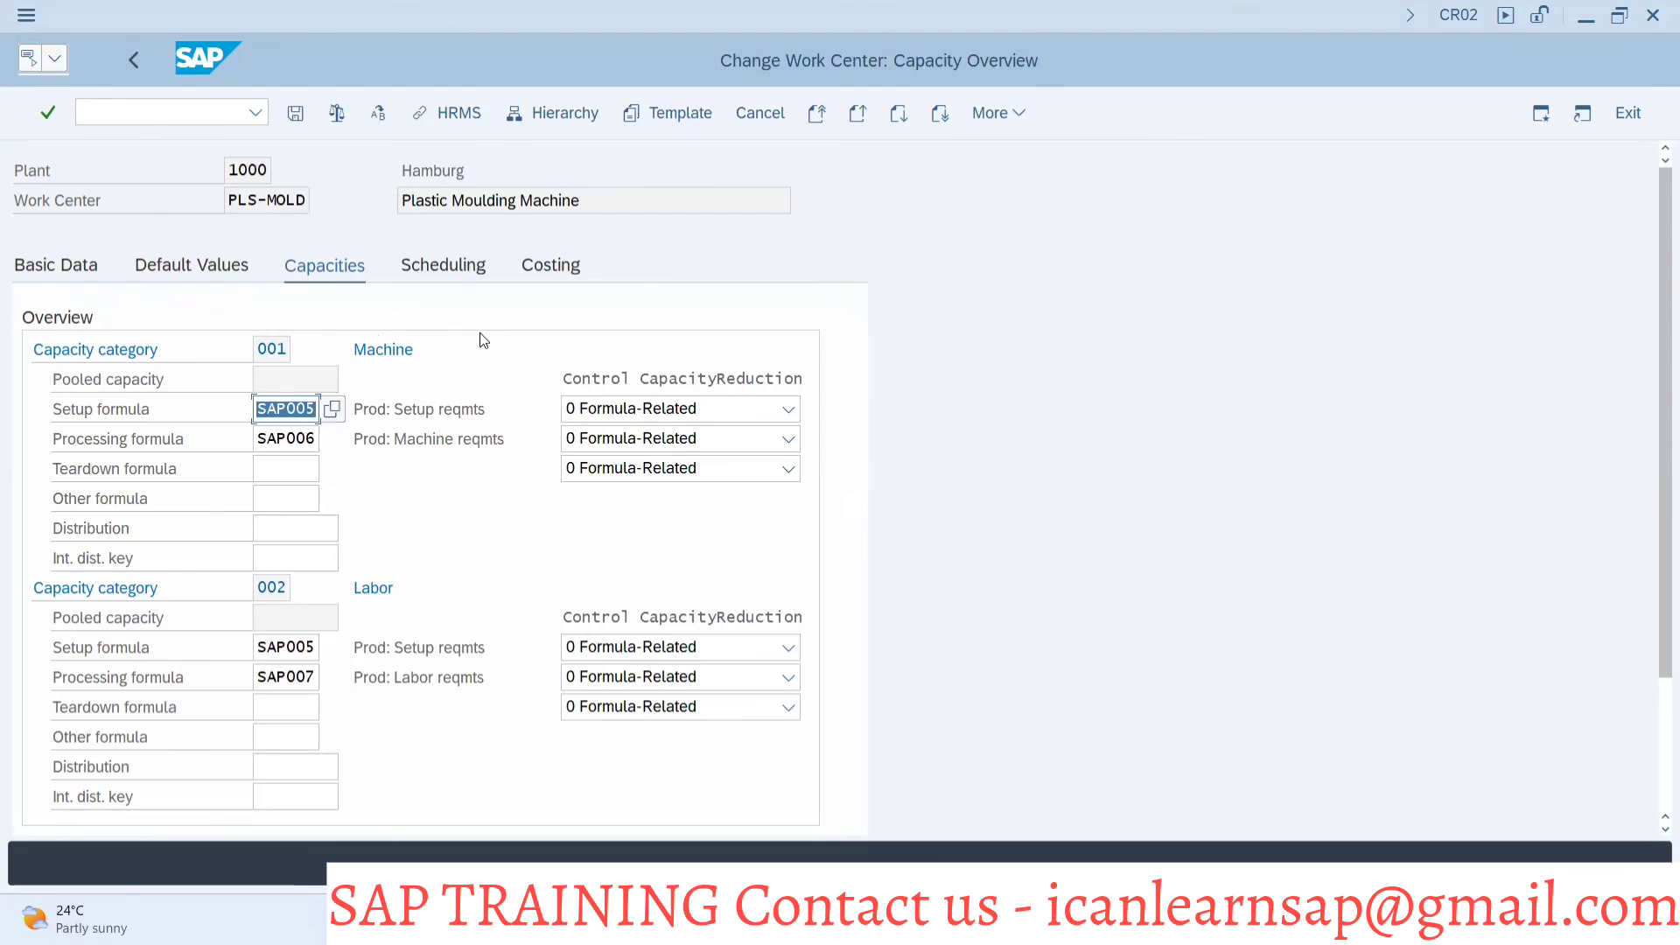
# Revisit the machine time calculations in Excel and switch to the PowerPoint presentation to show slide 14 on the setup time formula
pyautogui.hotkey('alt', 'Tab')
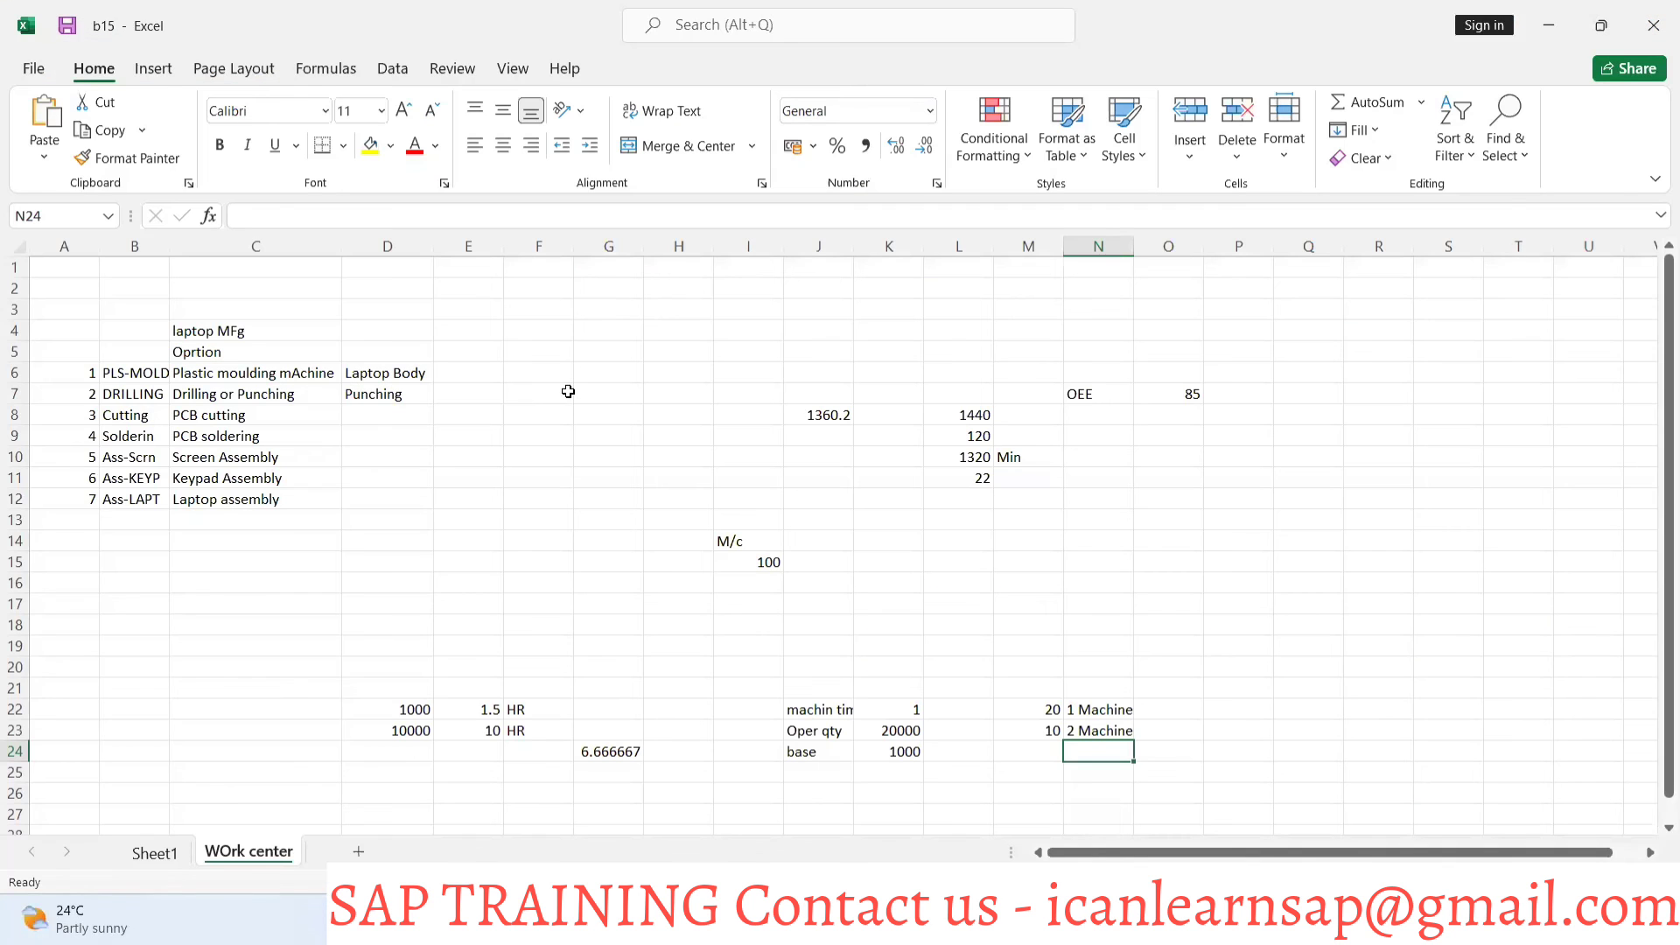
pyautogui.hotkey('alt', 'Tab')
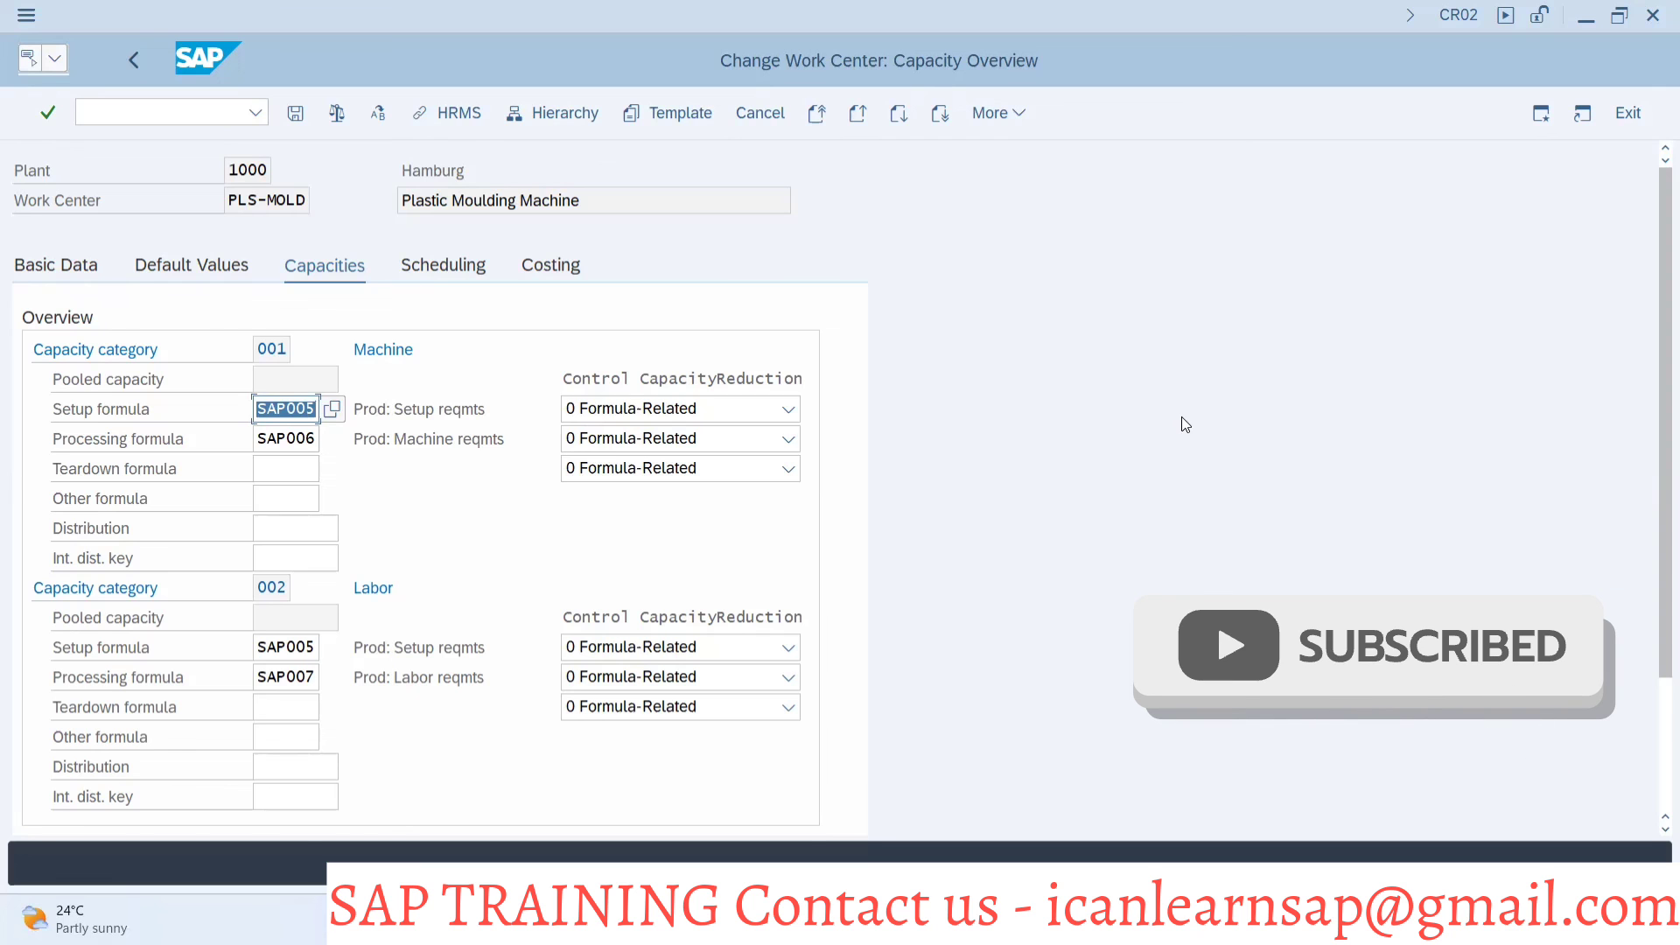
pyautogui.hotkey('alt', 'Tab')
pyautogui.hotkey('alt', 'Tab')
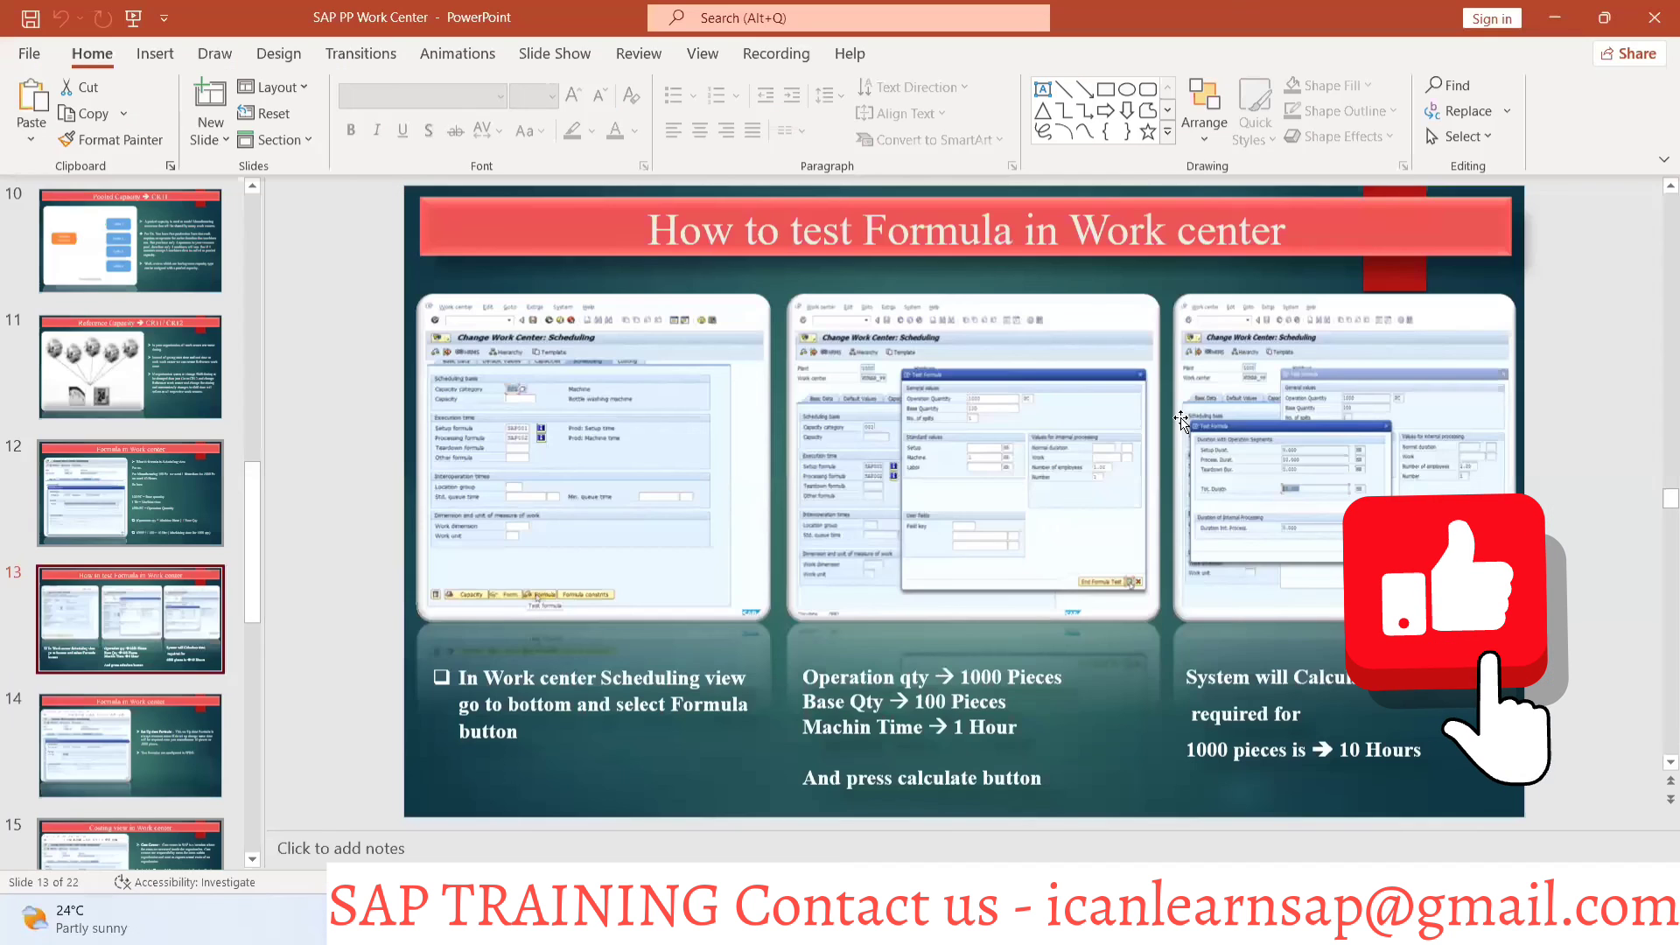
pyautogui.click(157, 732)
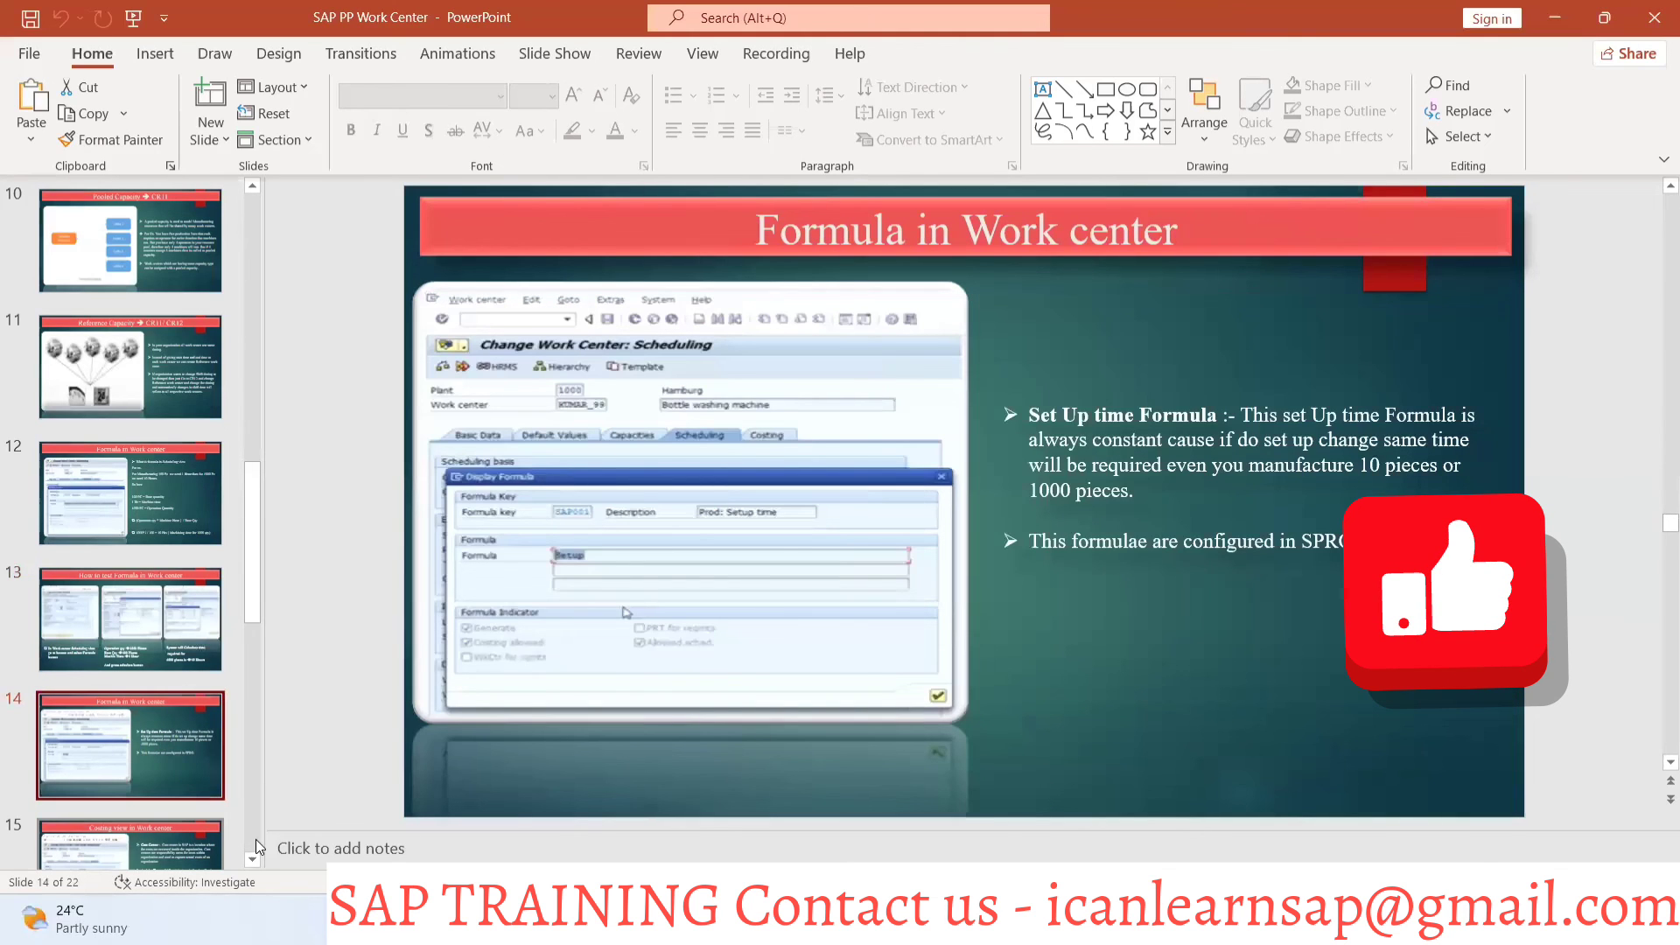